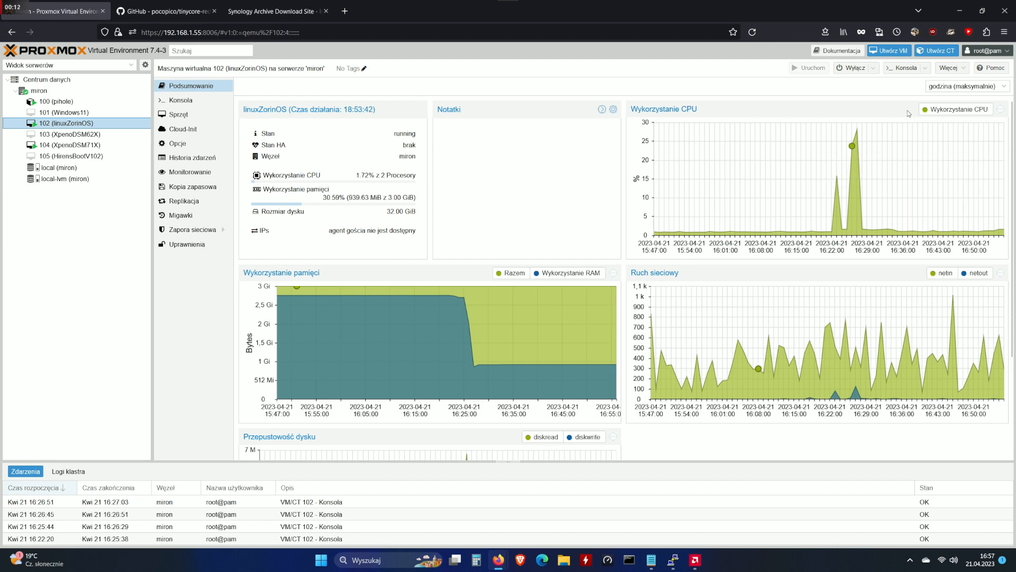
Step: Start creating a virtual machine with VM ID 106 and name it Xpnology7
click(898, 52)
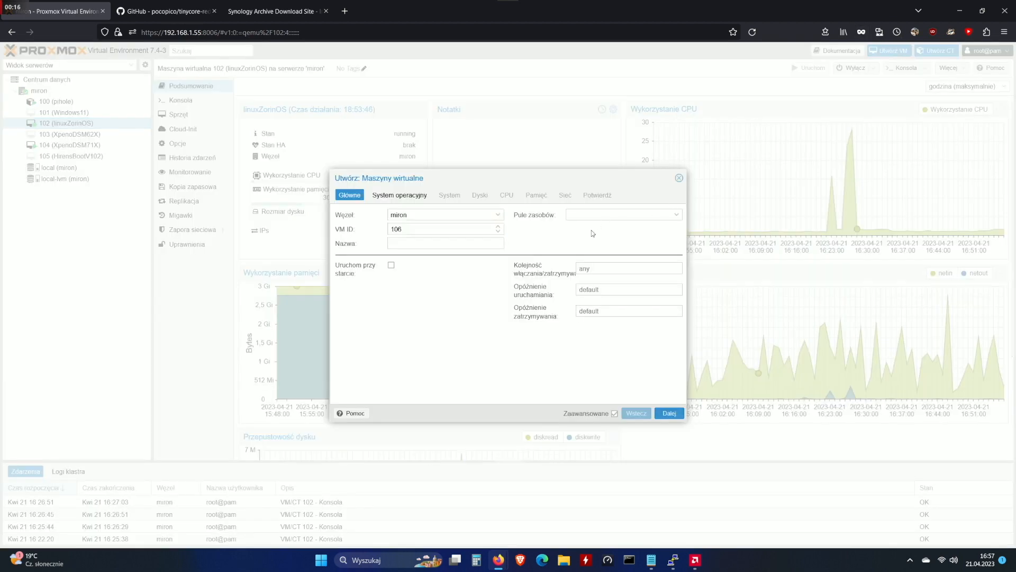
click(418, 228)
click(426, 241)
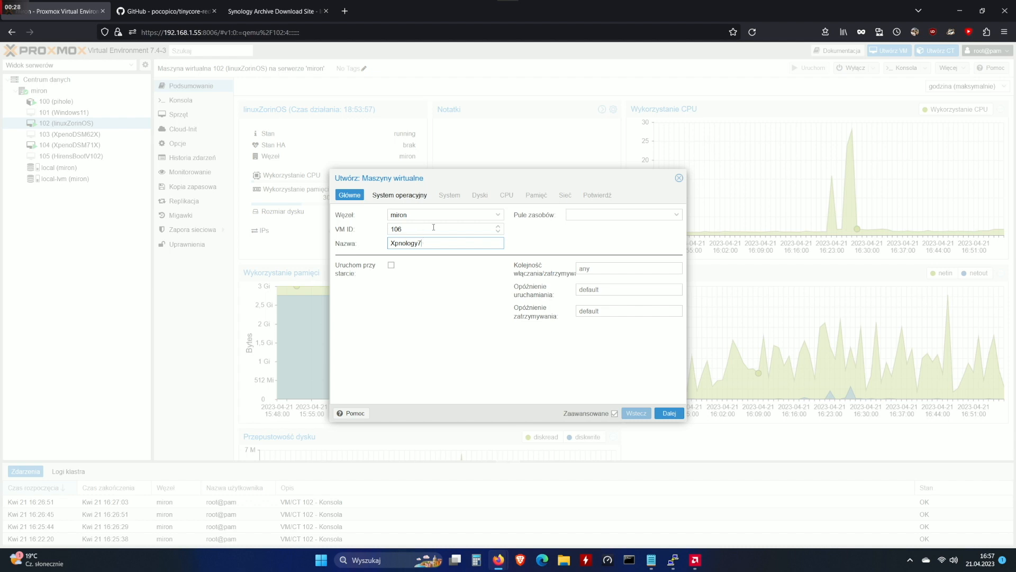
click(666, 413)
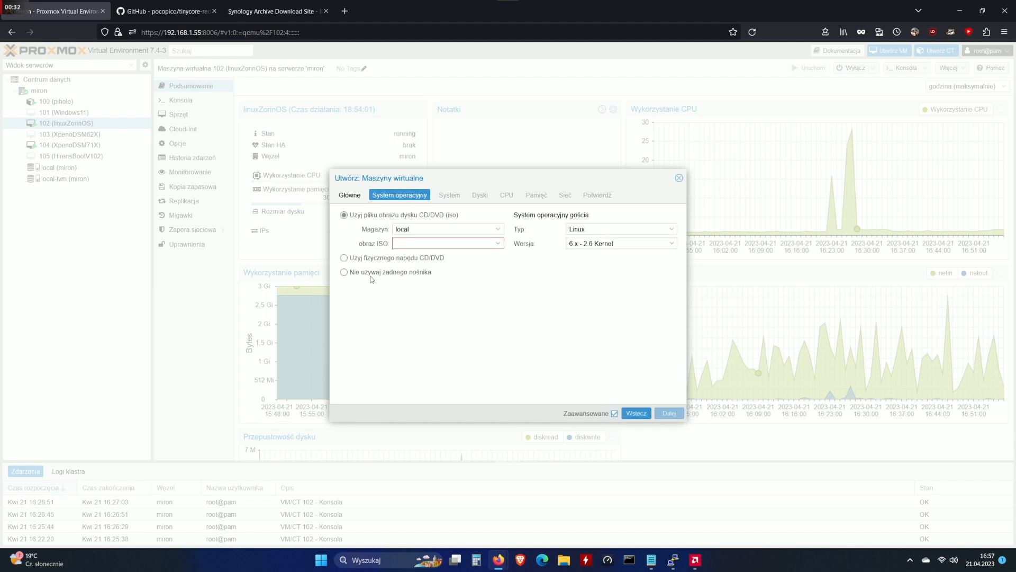
Step: Configure the new VM without installation media and remove its scsi0 disk, keeping the default system settings
click(403, 274)
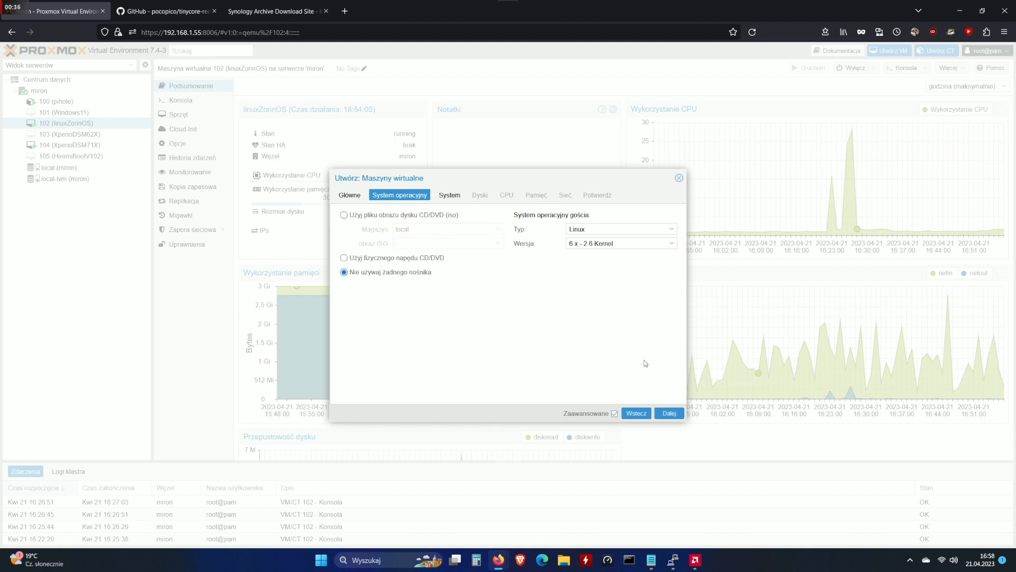
click(669, 415)
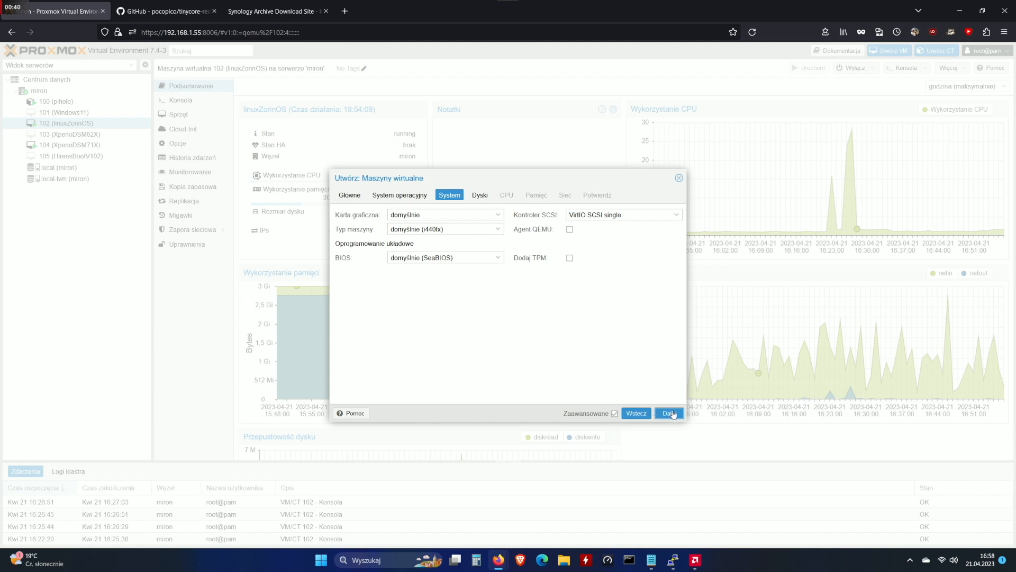
click(671, 414)
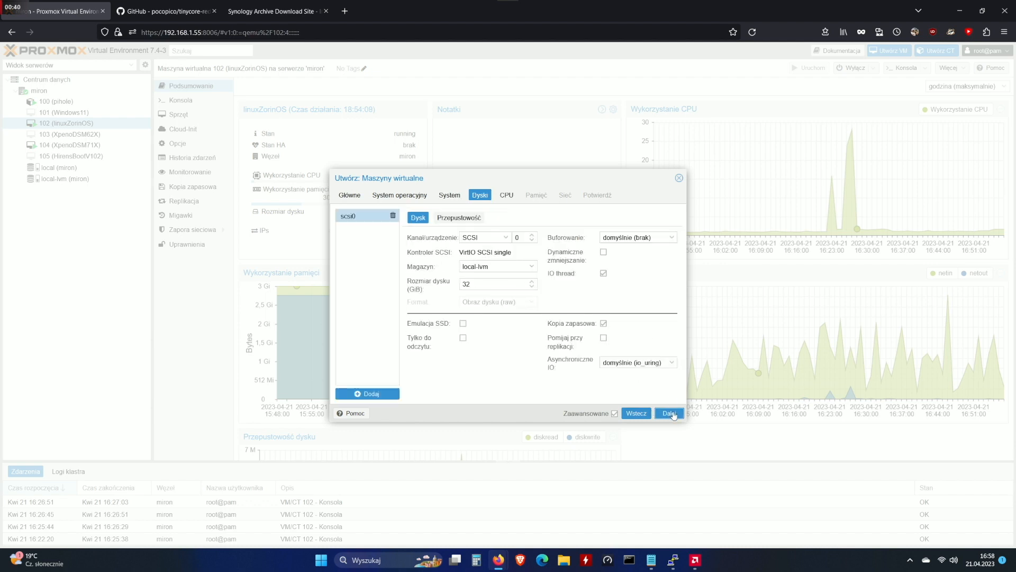
click(392, 217)
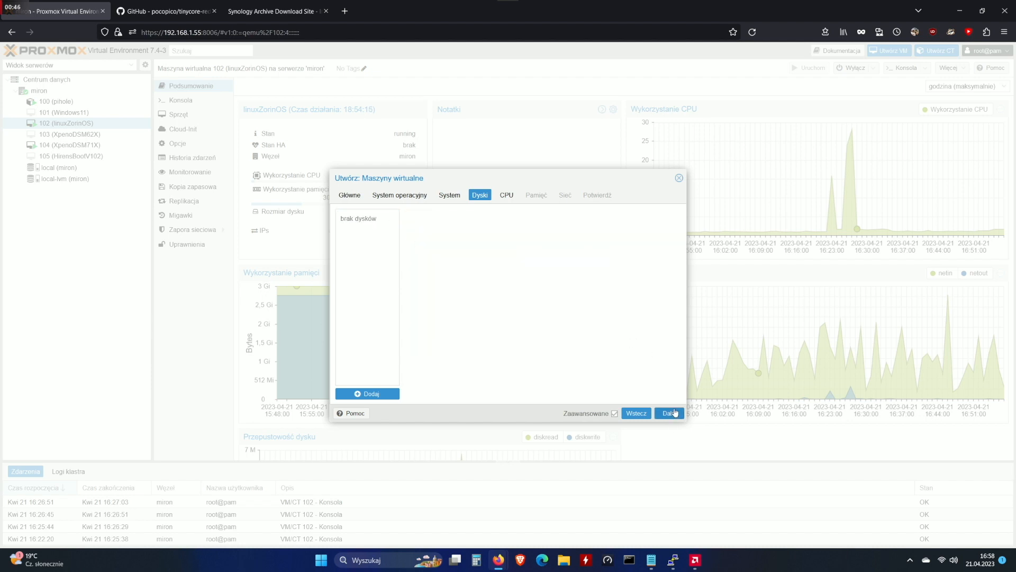
click(669, 413)
Step: Assign 2 CPU cores to the VM and accept 2048 MiB of memory
click(398, 229)
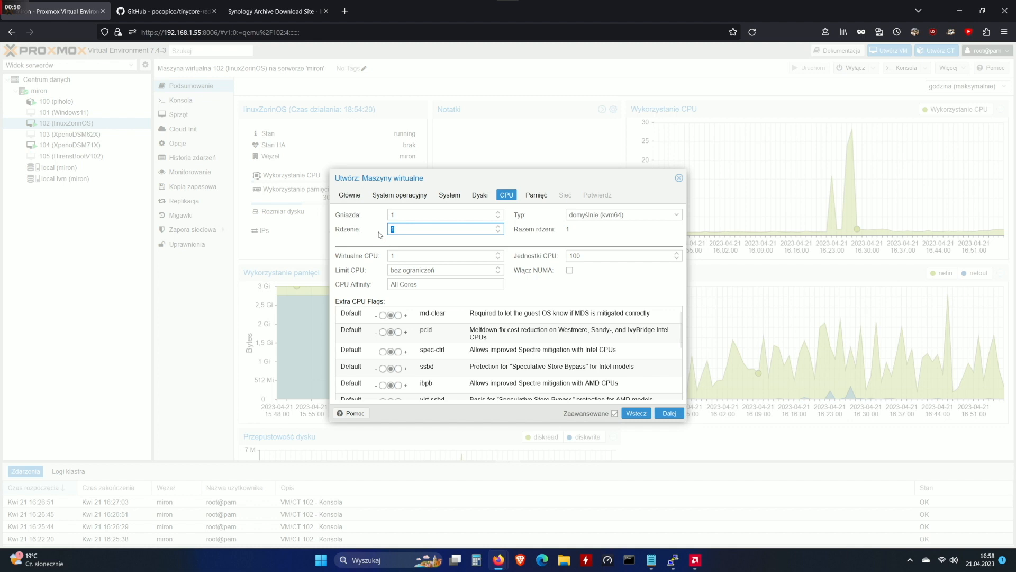
text(2)
click(669, 414)
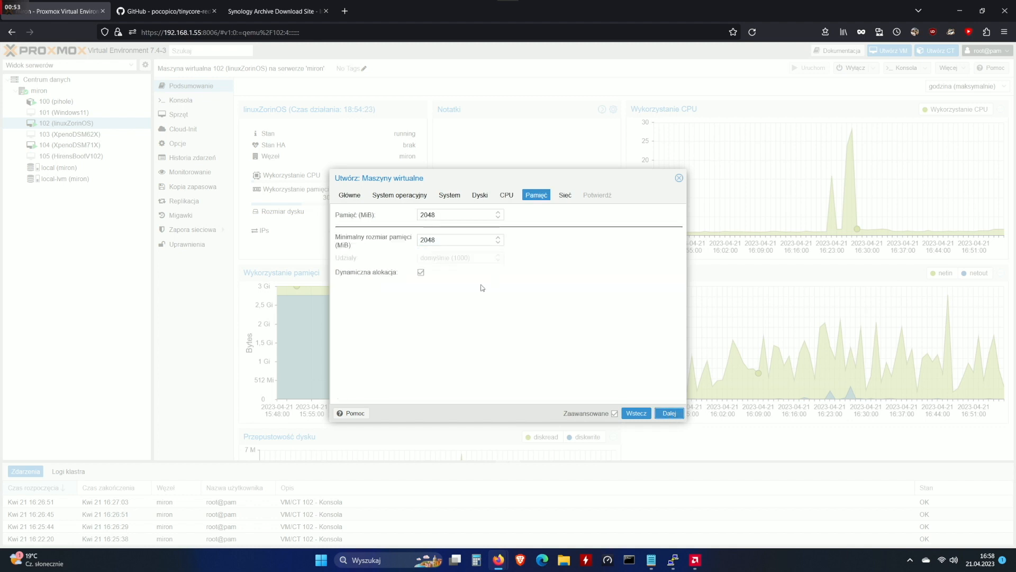
click(669, 414)
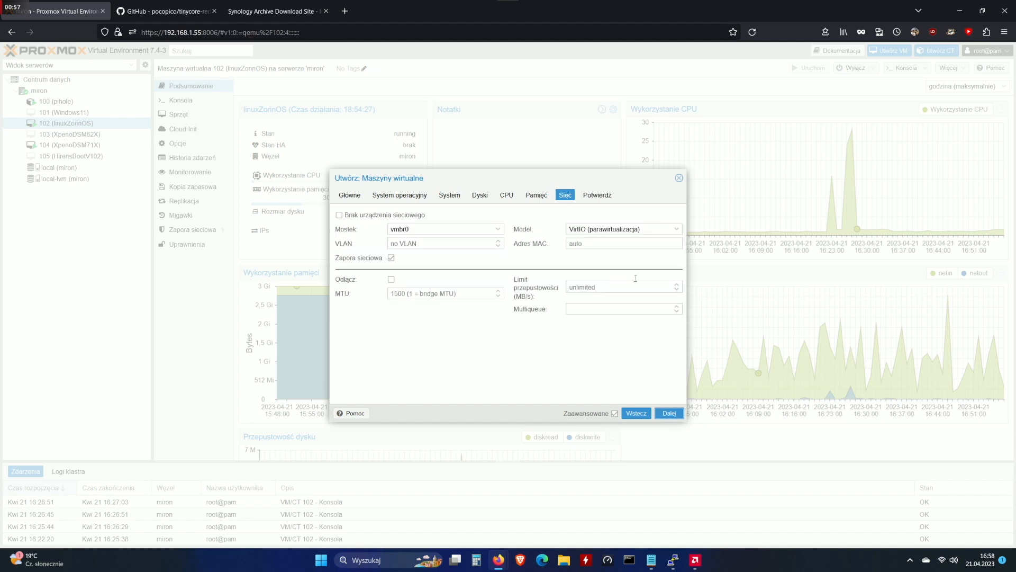
Step: Set the VM's network card model to e1000 and finish creating the machine
click(673, 229)
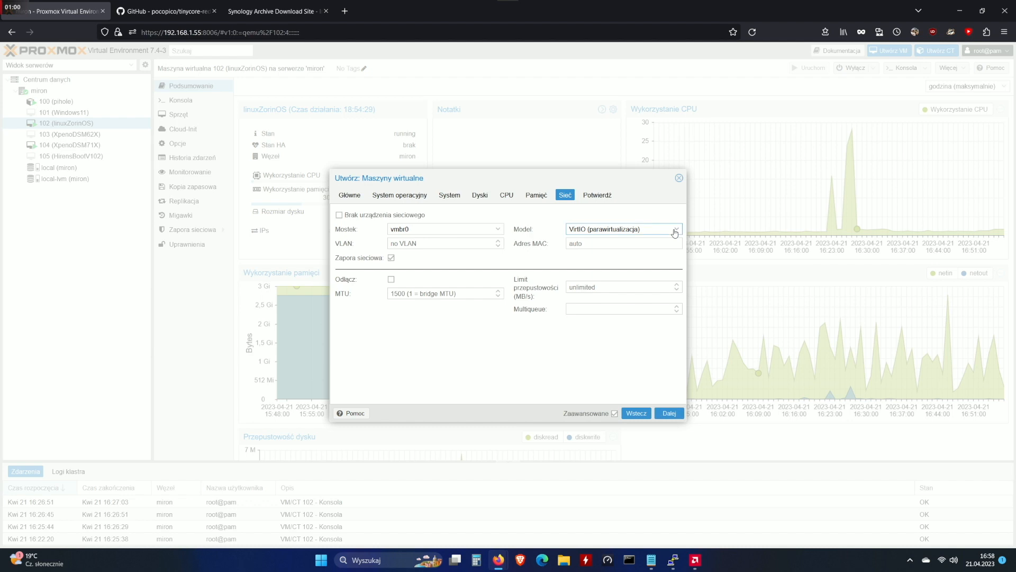
click(608, 242)
click(666, 414)
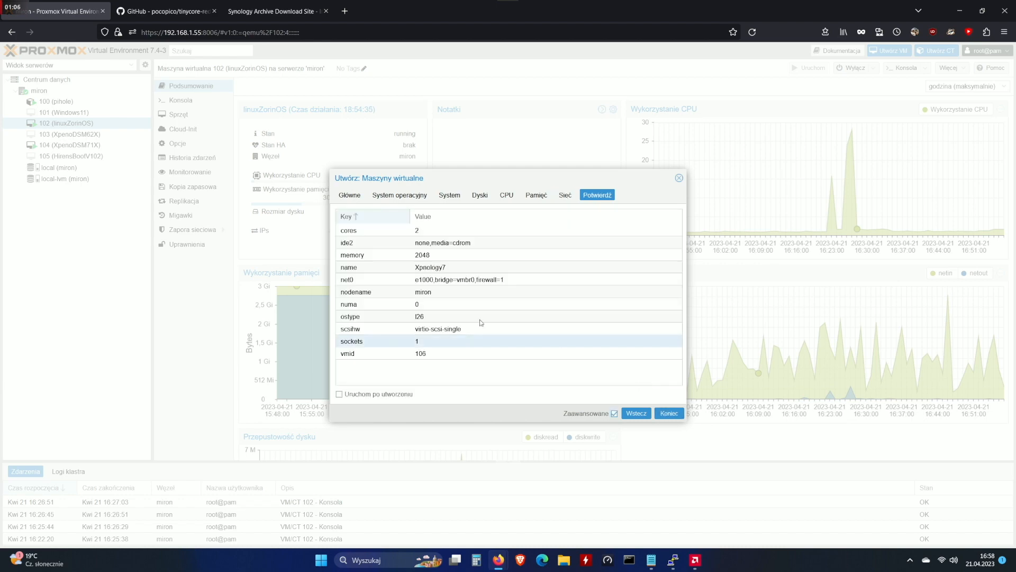
click(680, 416)
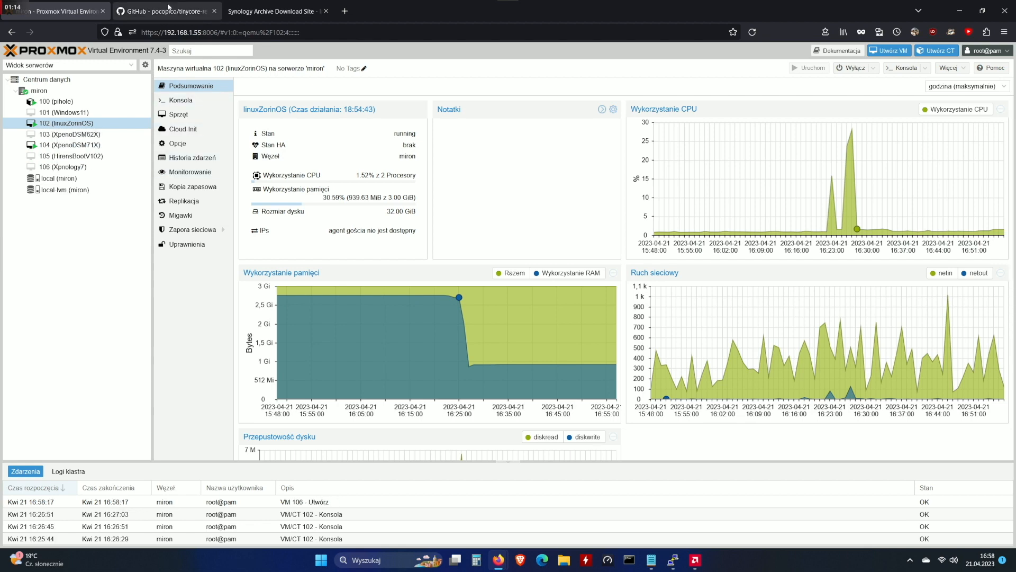
Step: Open the v0.9.4.3 release of the pocopico/tinycore-redpill repository on GitHub to view its downloadable images
click(167, 11)
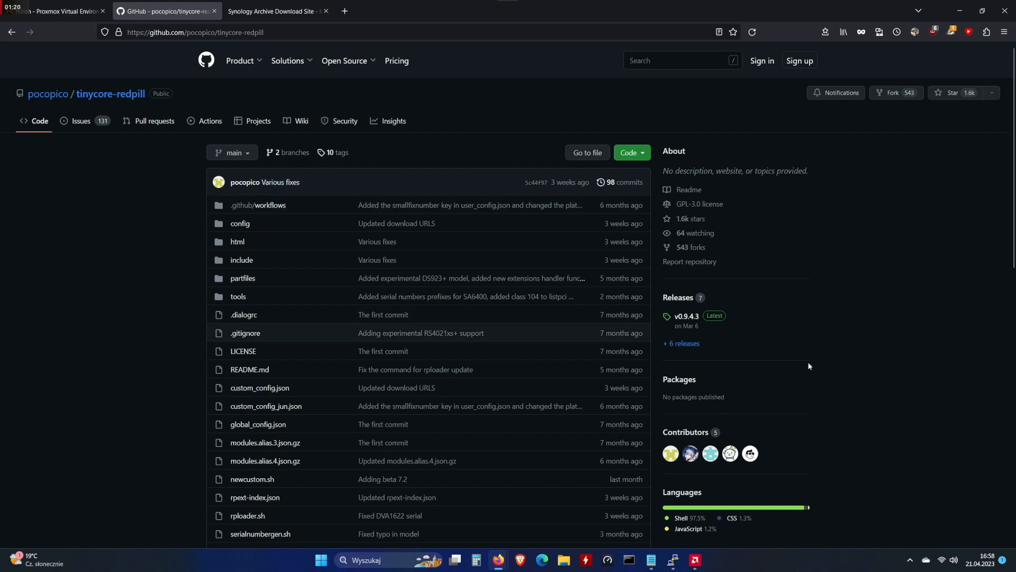
click(686, 317)
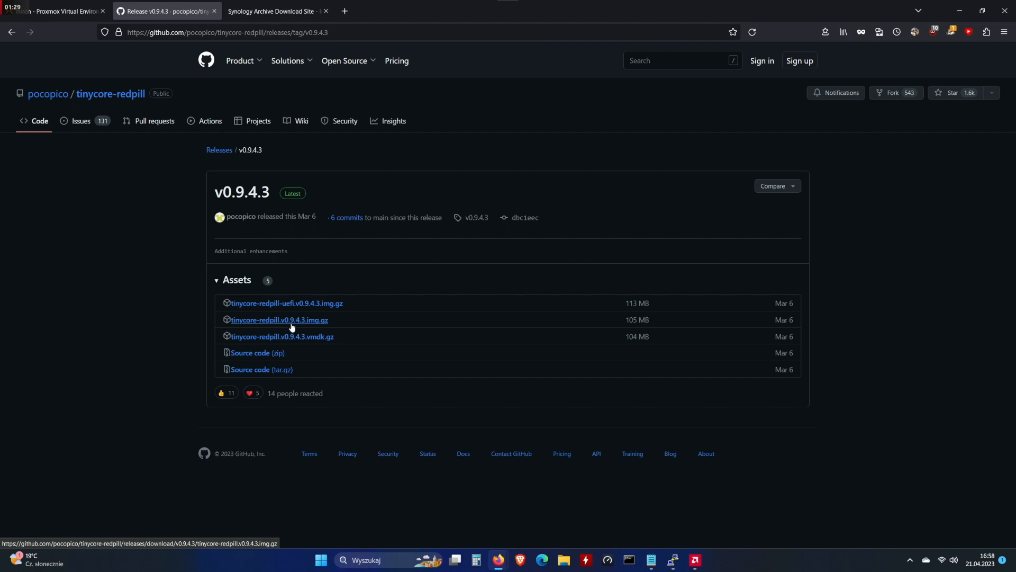
Step: Switch back to Proxmox and view the ISO images stored in the node's local storage
click(69, 12)
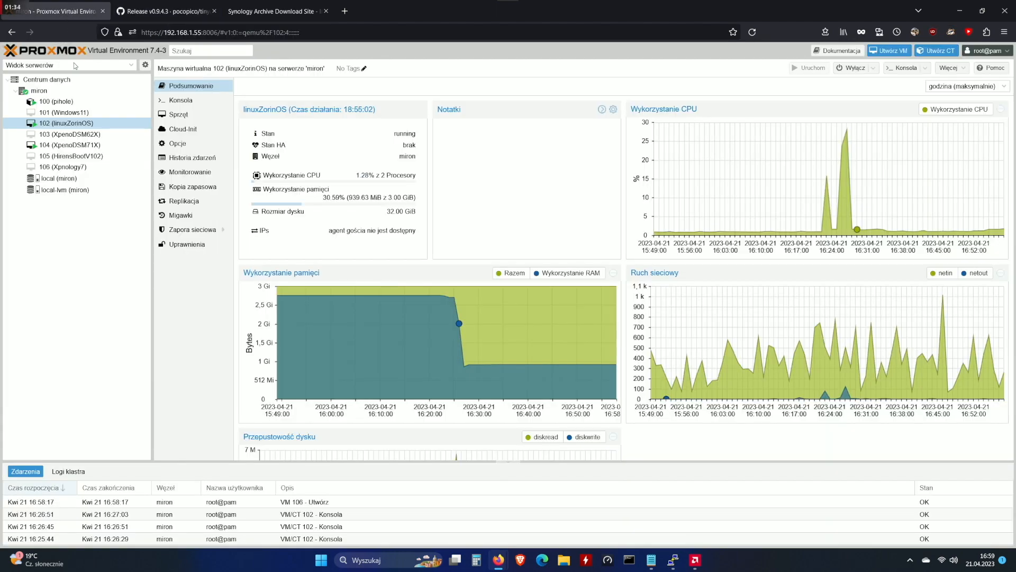
click(73, 180)
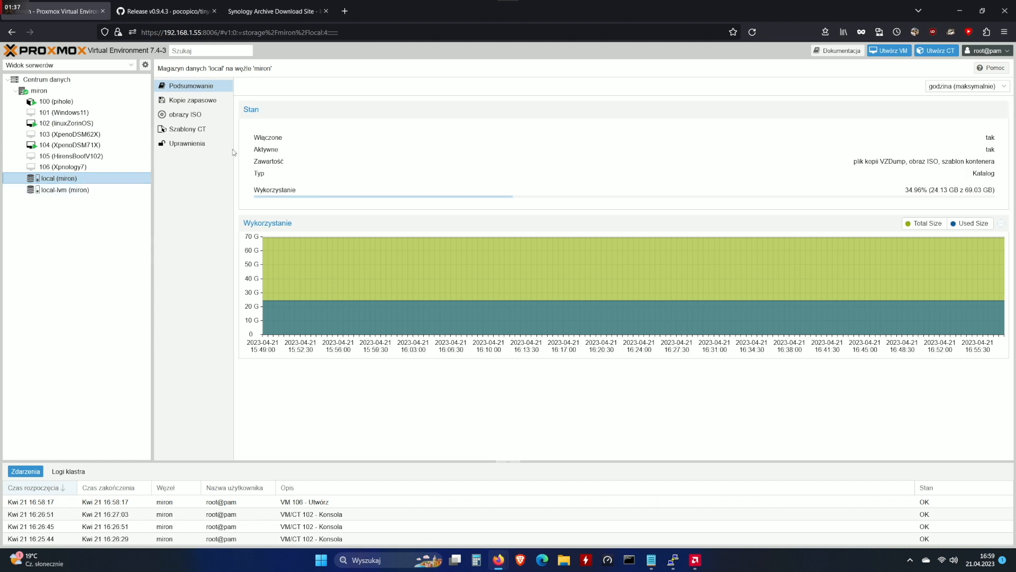
click(201, 118)
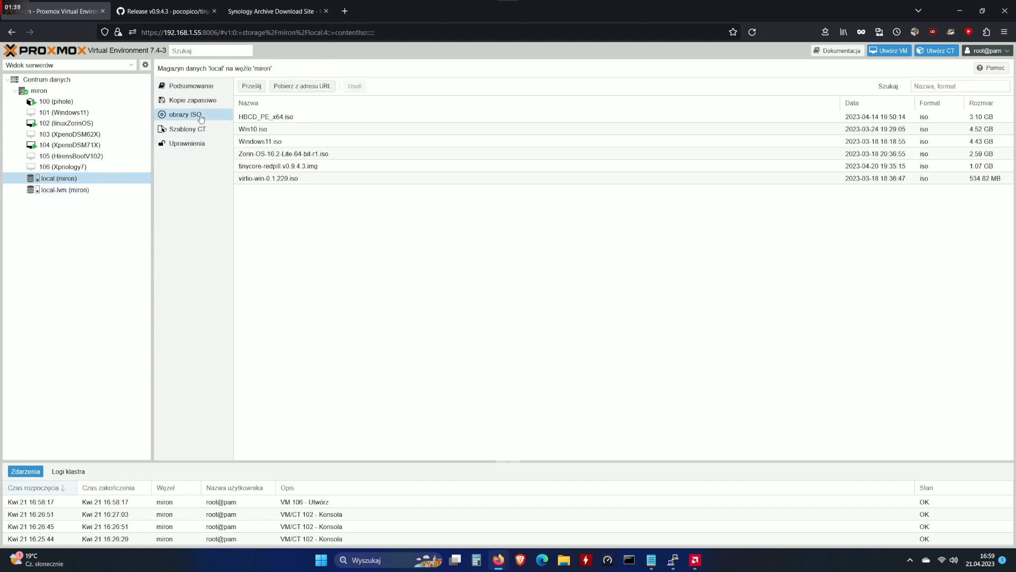
click(251, 86)
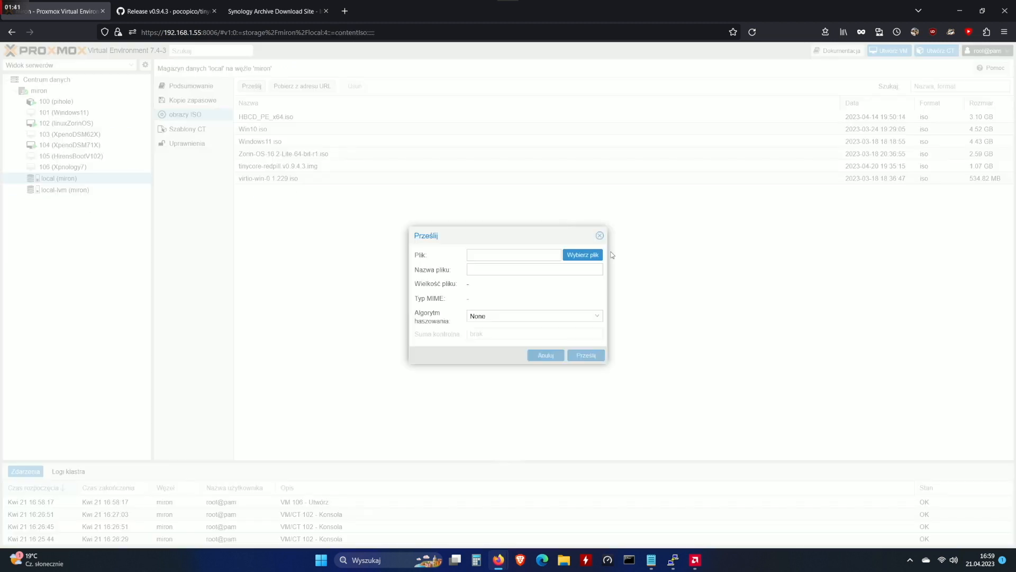
click(594, 256)
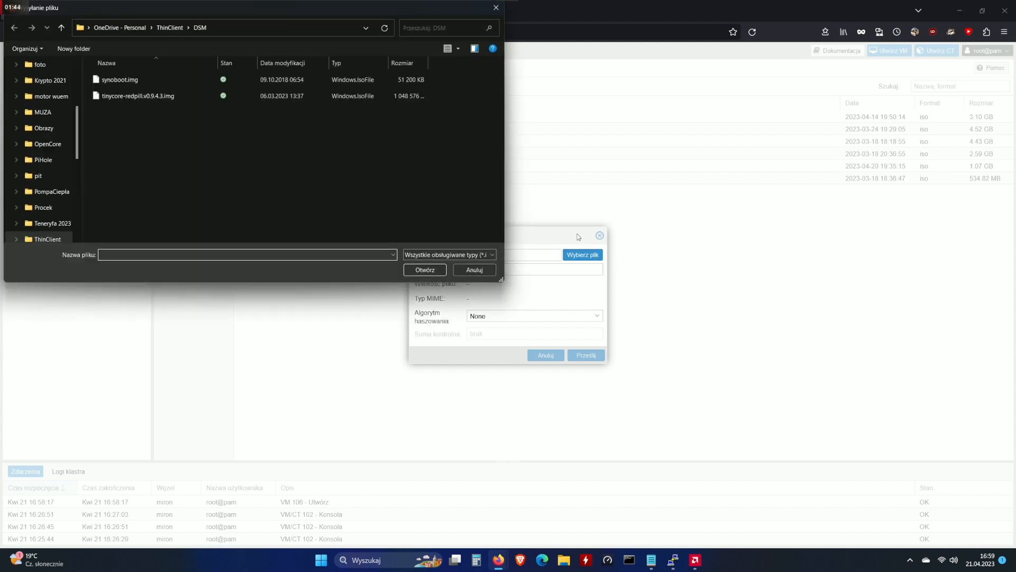
click(101, 97)
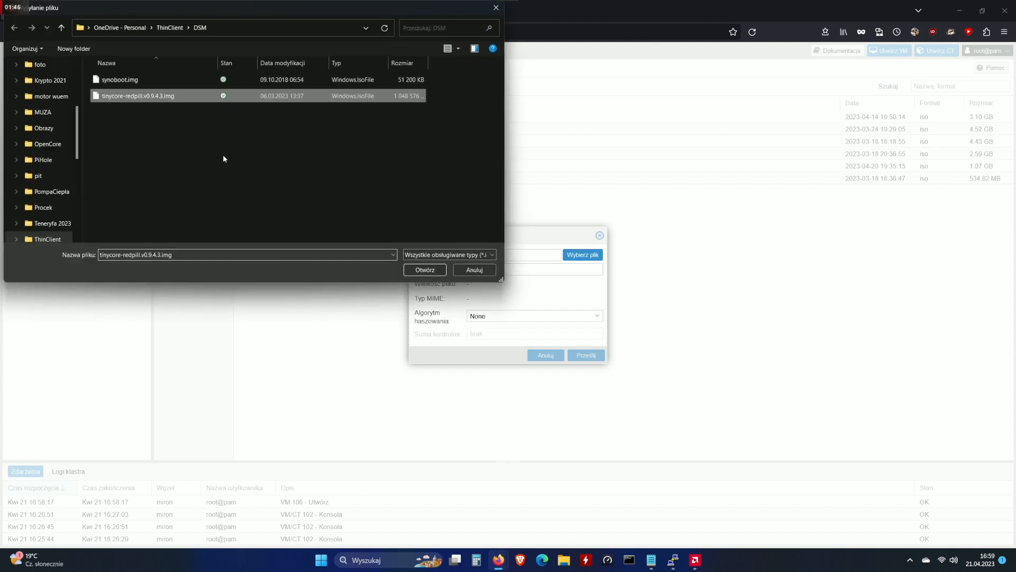
click(423, 268)
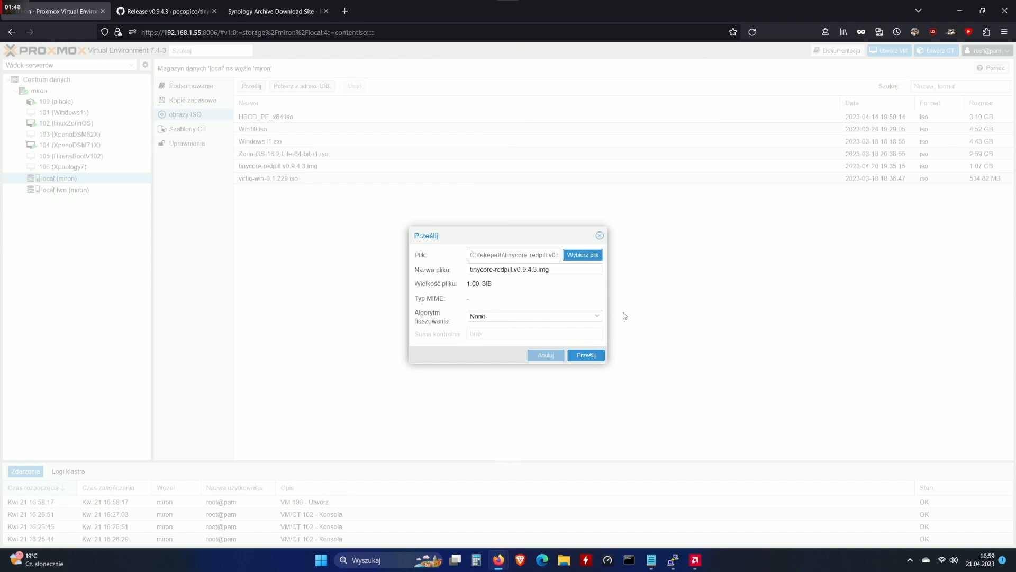
click(599, 236)
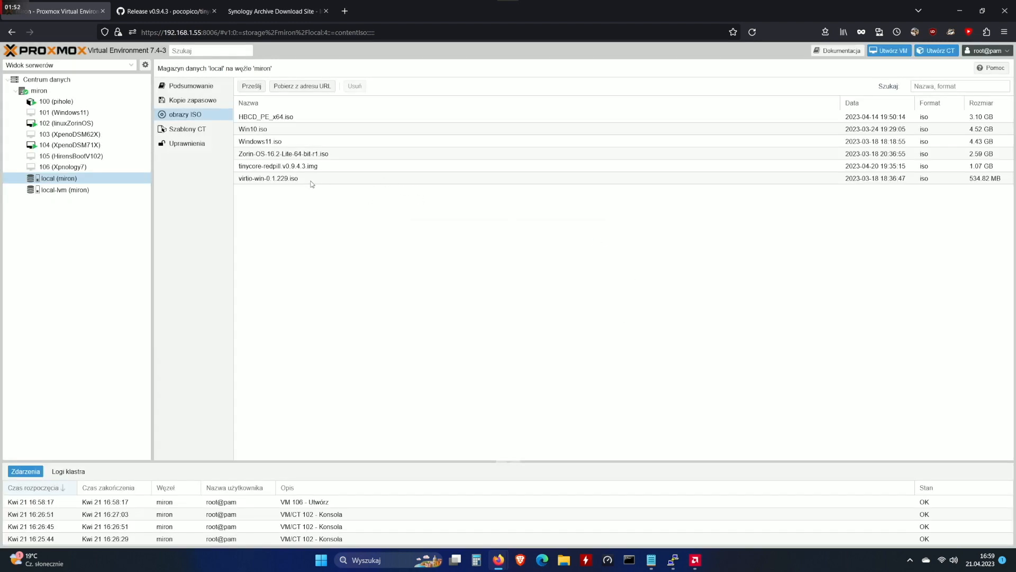
Step: Open the console of the miron node and bring up the xpn7.txt command notes in Notepad
click(49, 92)
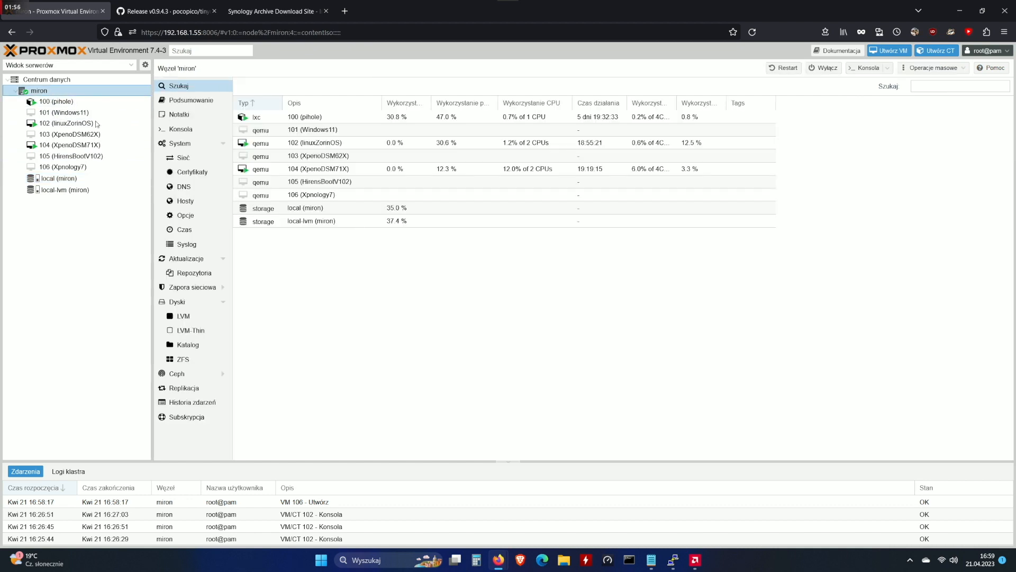
click(189, 132)
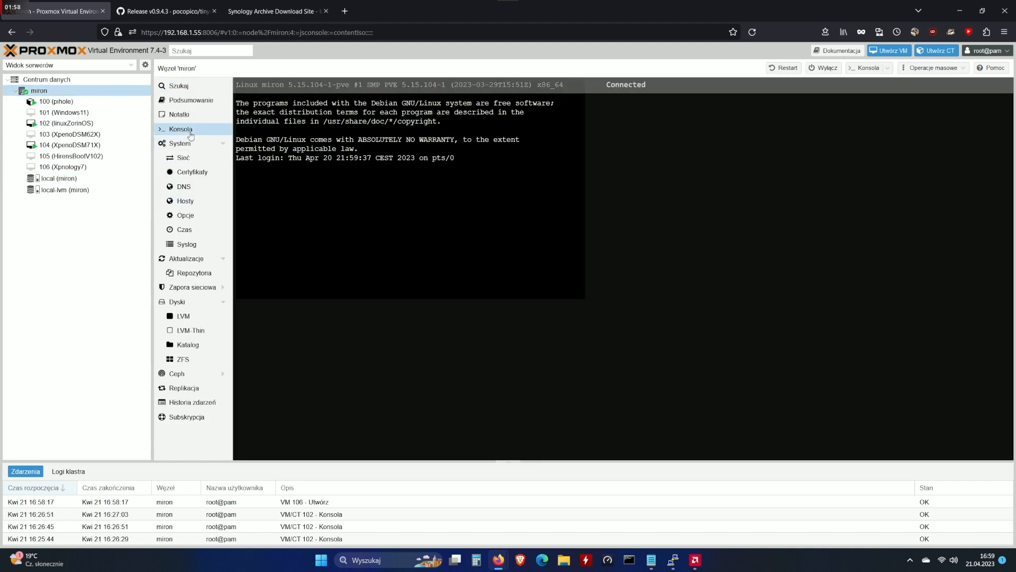
mouse_move(657, 562)
click(657, 562)
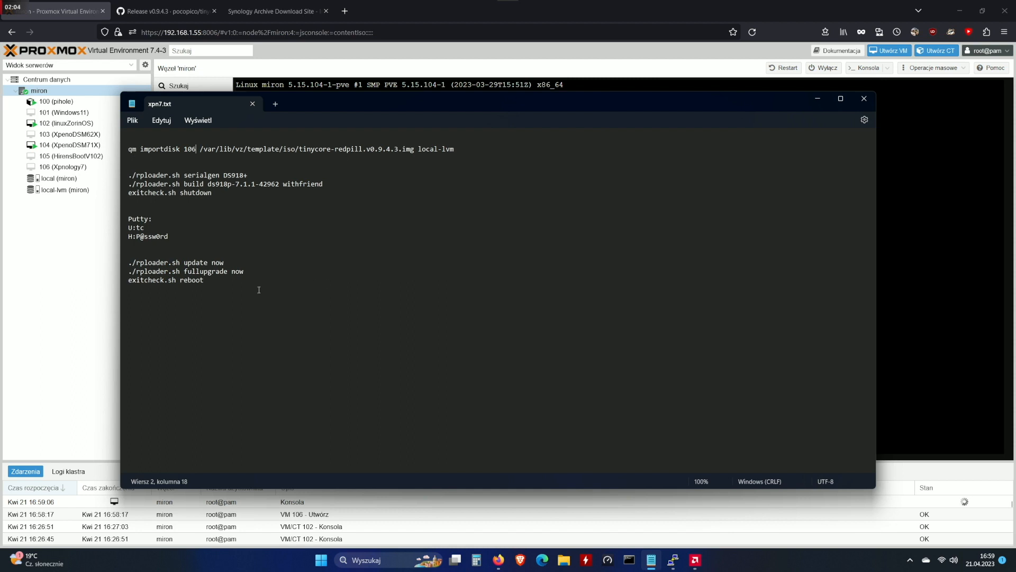
Step: Copy the line "qm importdisk 106 /var/lib/vz/template/iso/tinycore-redpill.v0.9.4.3.img local-lvm" from the notes
drag(454, 150, 125, 150)
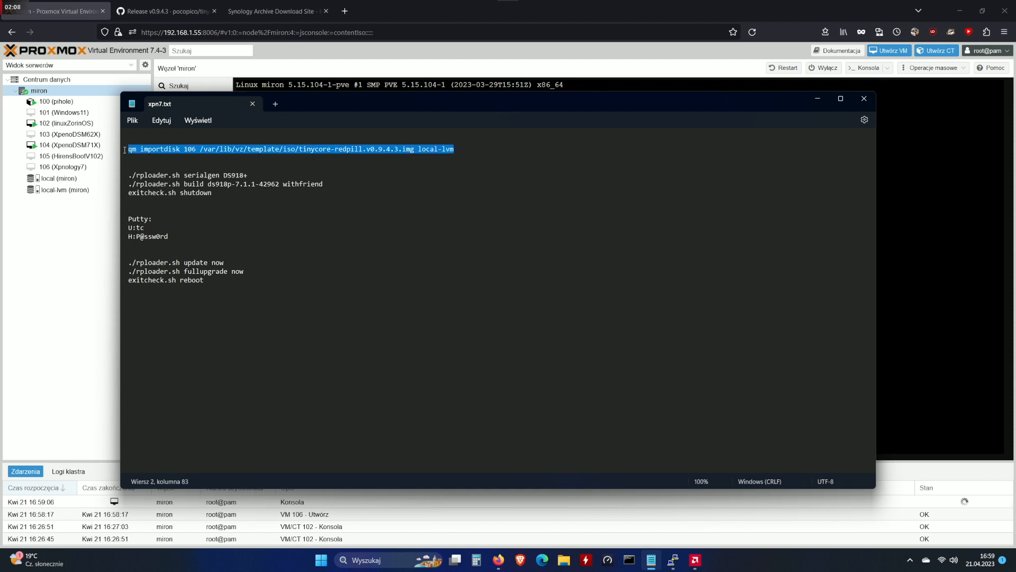
click(162, 149)
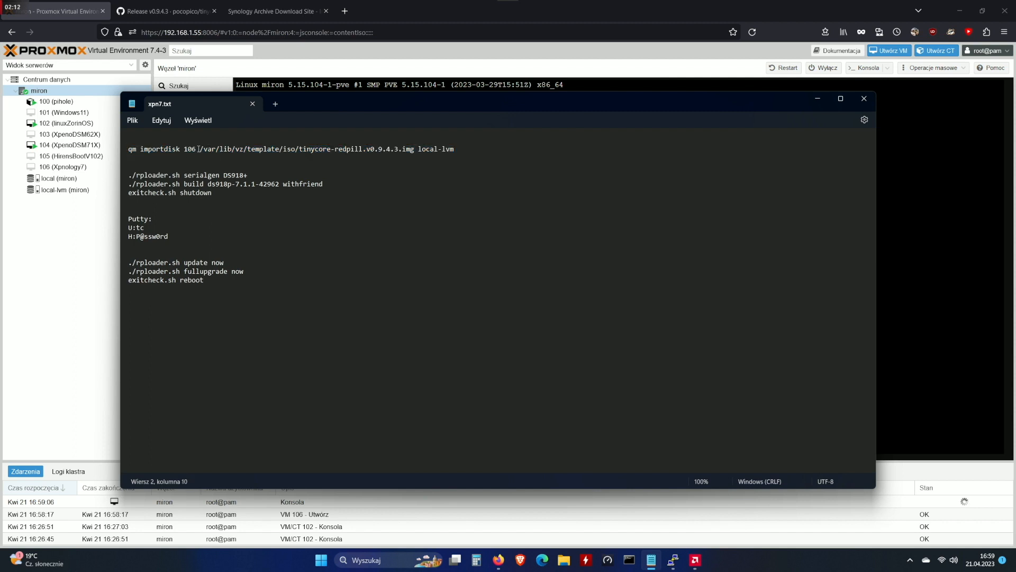
double_click(195, 149)
click(128, 149)
drag(128, 149, 463, 150)
key(ctrl+c)
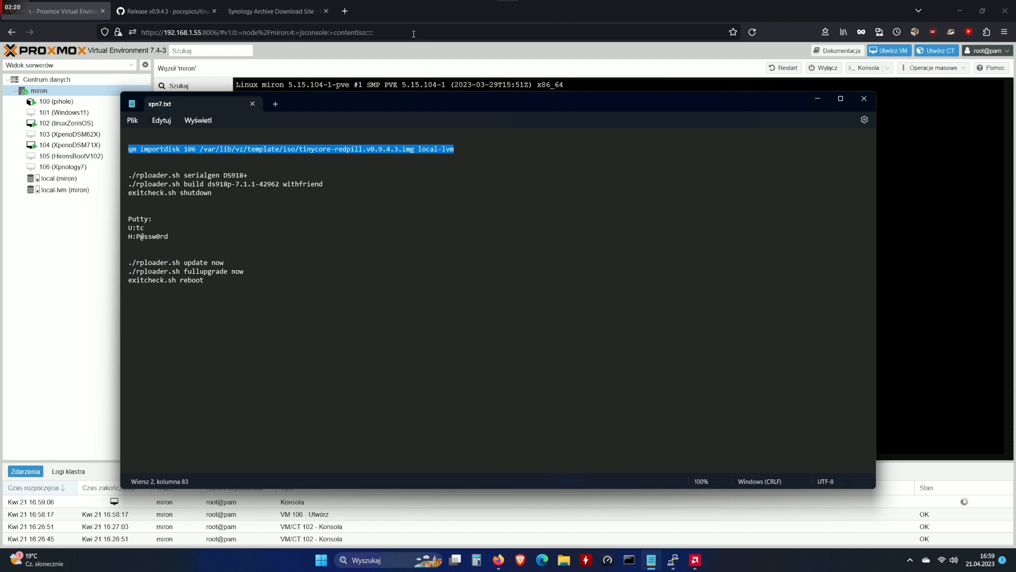
Step: Run the copied qm importdisk command in the node's console to import the tinycore-redpill image into VM 106
click(407, 49)
right_click(357, 177)
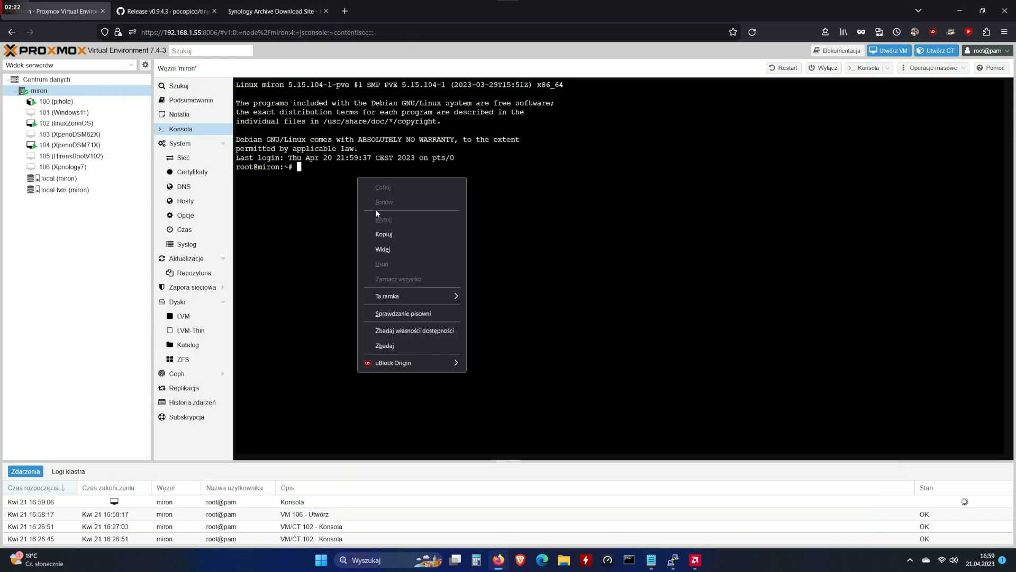
click(392, 249)
key(Return)
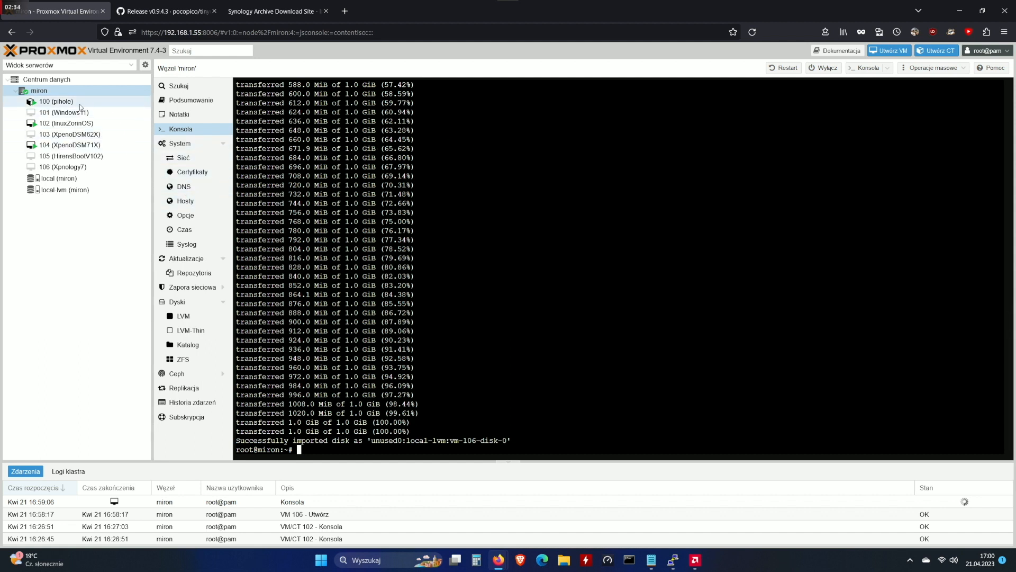
Step: Attach the unused disk local-lvm:vm-106-disk-0 to VM 106 (Xpnology7) as SATA device 0
click(95, 156)
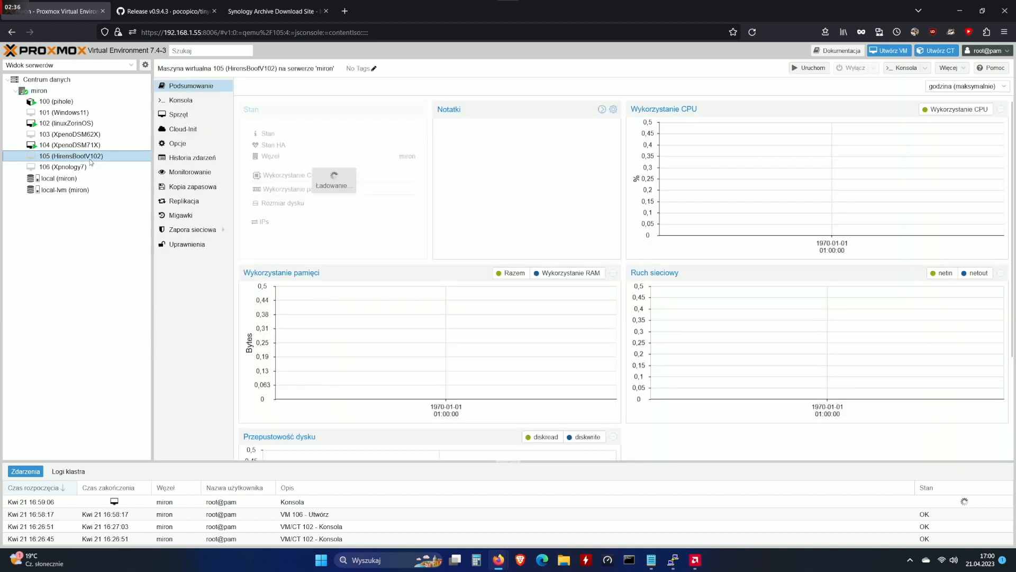
click(70, 177)
click(64, 167)
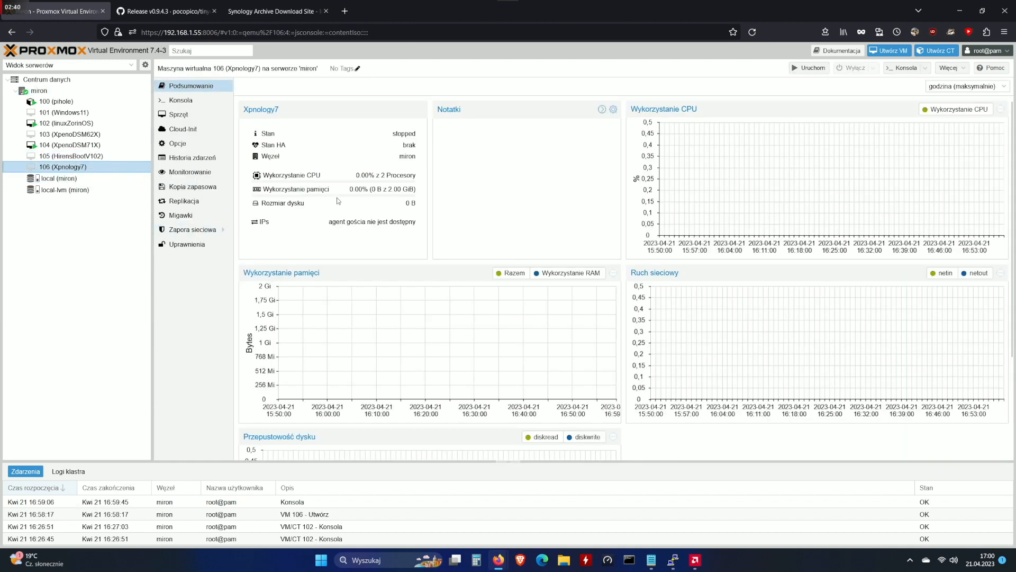
click(203, 119)
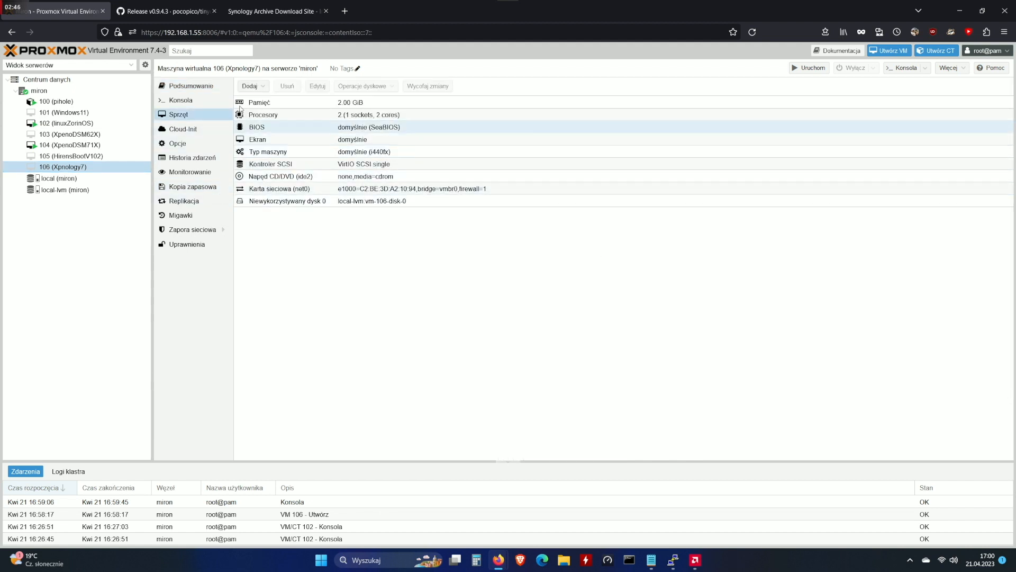
double_click(317, 201)
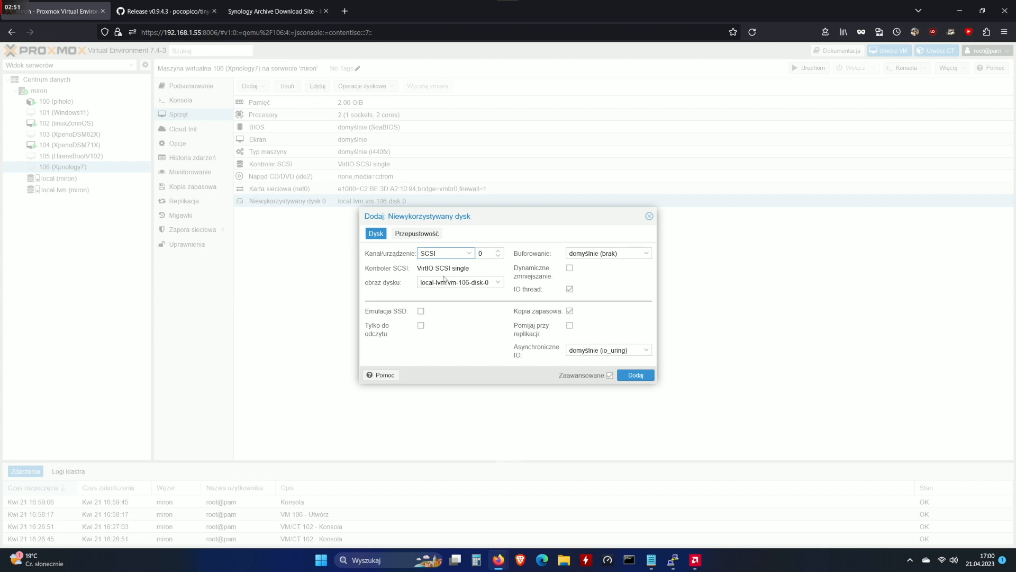
click(469, 254)
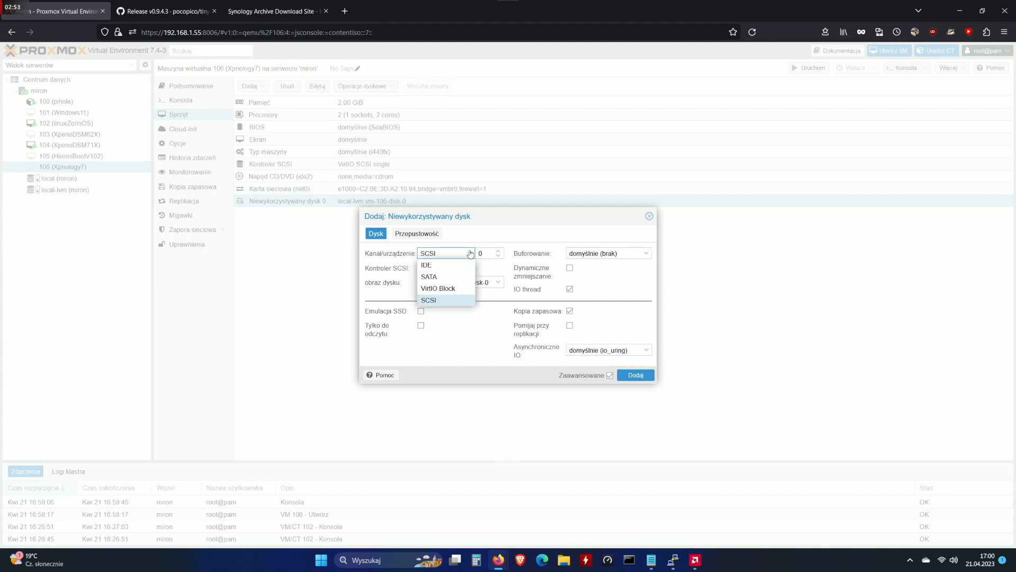
click(446, 275)
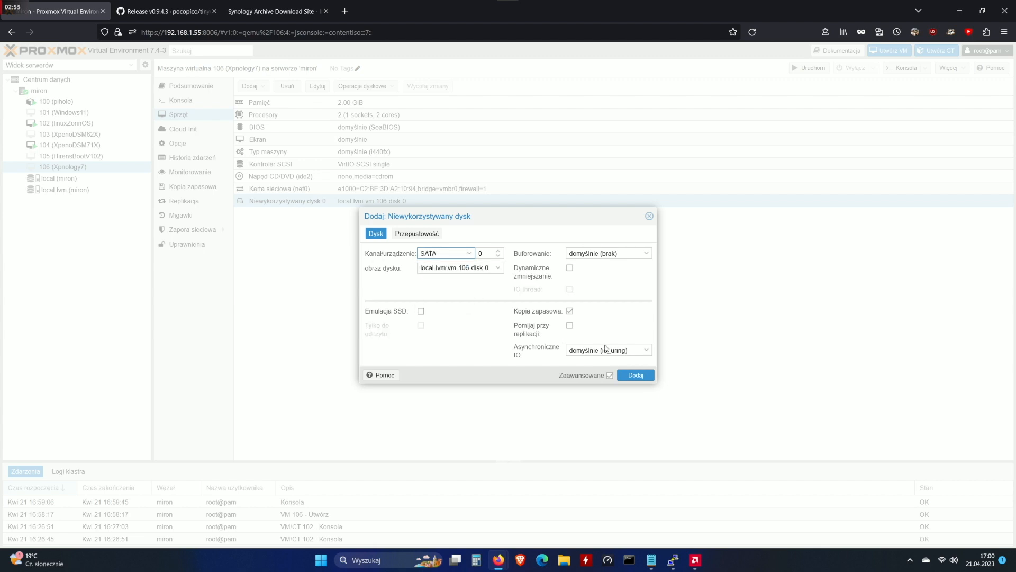
click(635, 375)
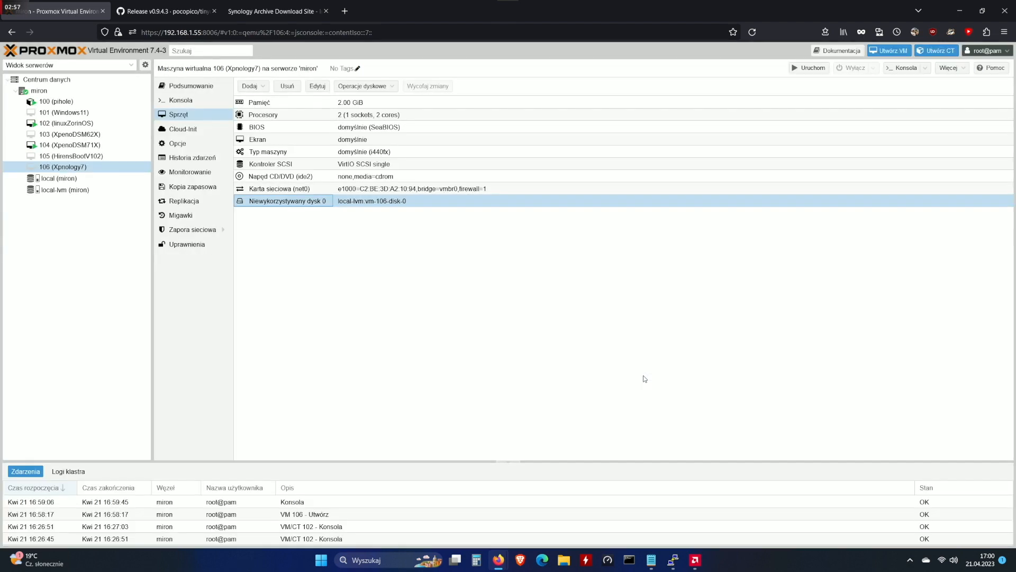
Step: Set VM 106's boot order to enable only sata0, moved to first place, with ide2 and net0 disabled
click(191, 145)
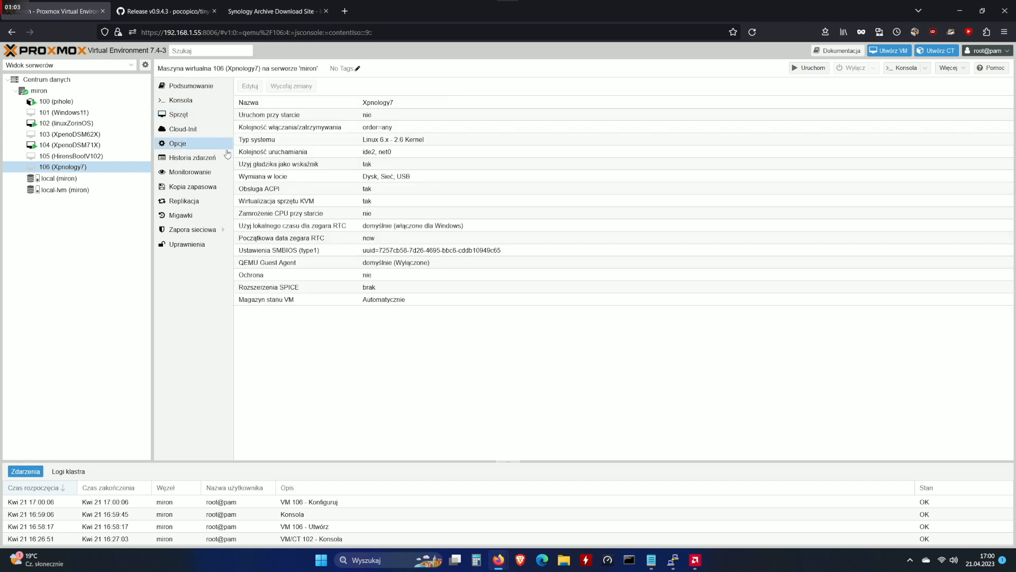
double_click(303, 154)
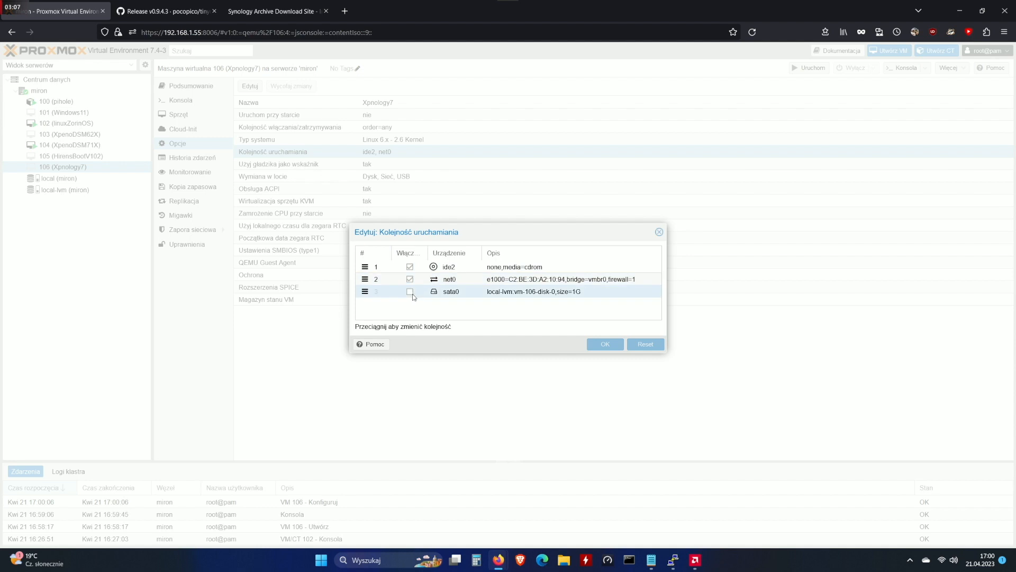
click(495, 296)
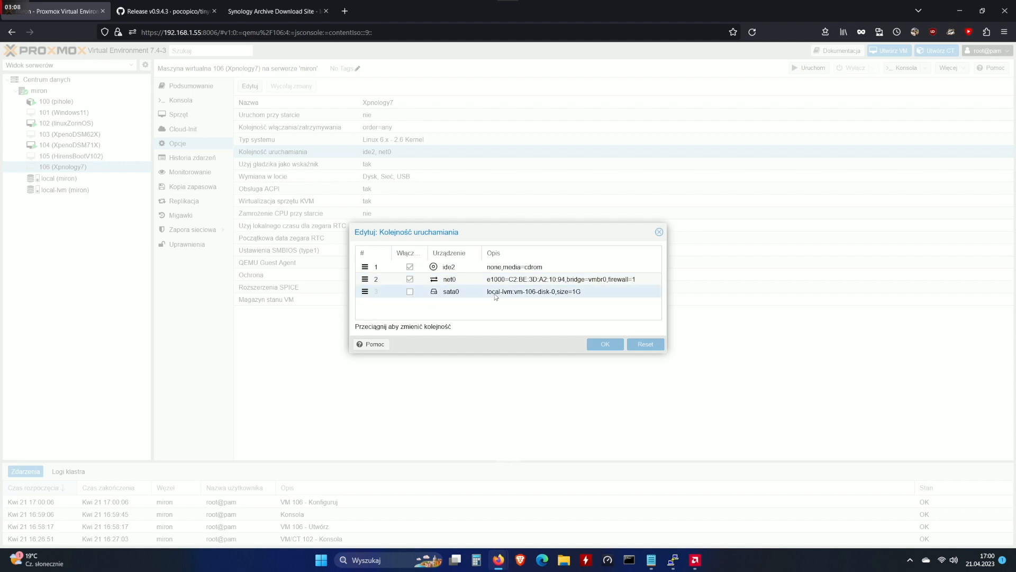
click(411, 292)
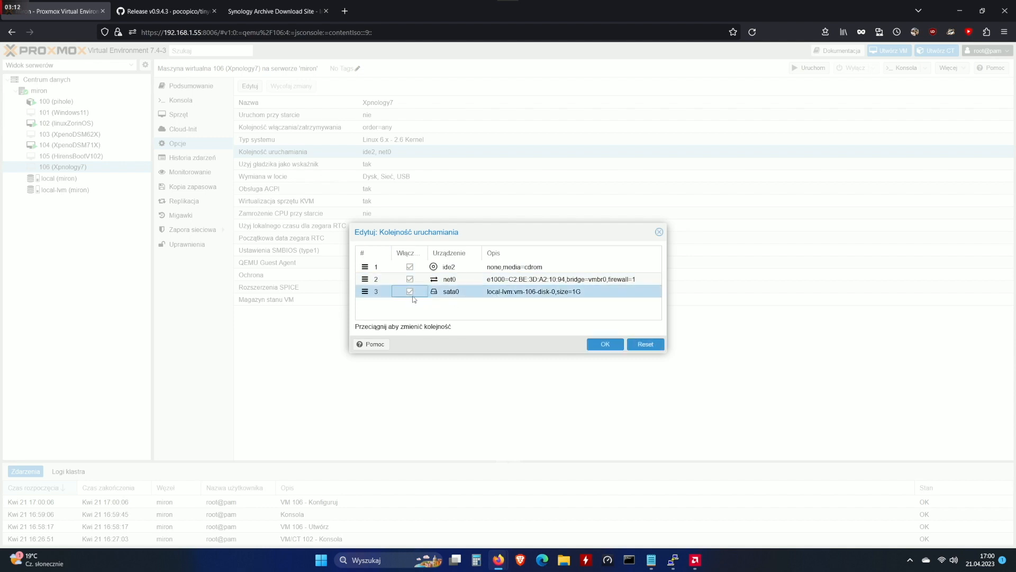
click(411, 268)
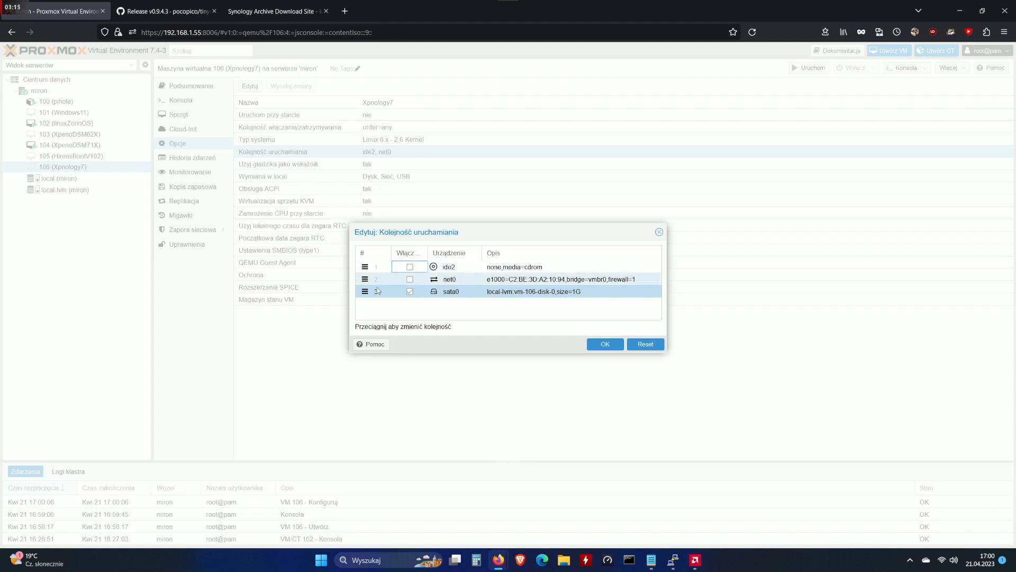
drag(366, 291, 372, 269)
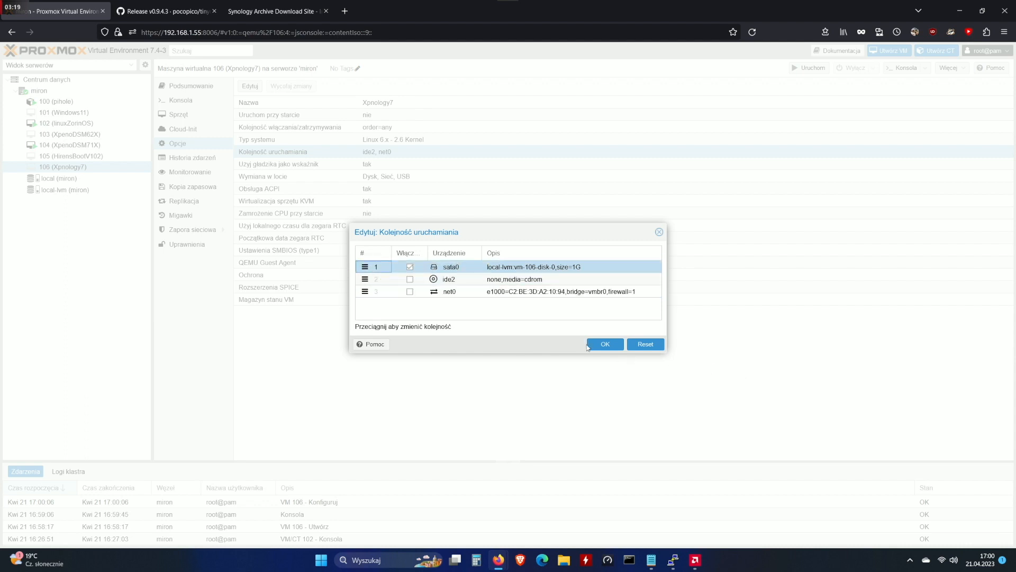
click(589, 347)
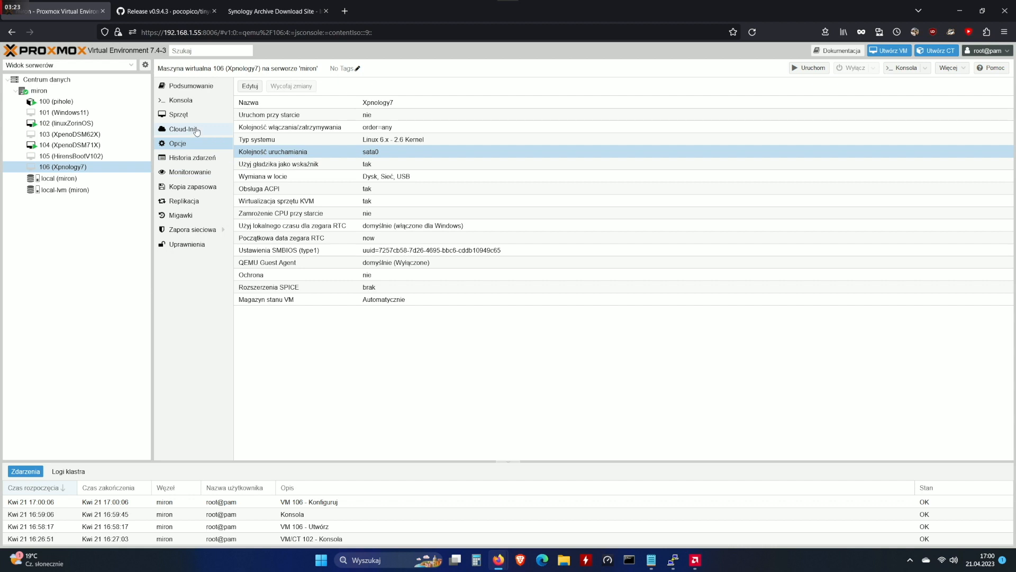
Step: Start VM 106 from its console and boot the Tiny Core Image Build entry
click(192, 101)
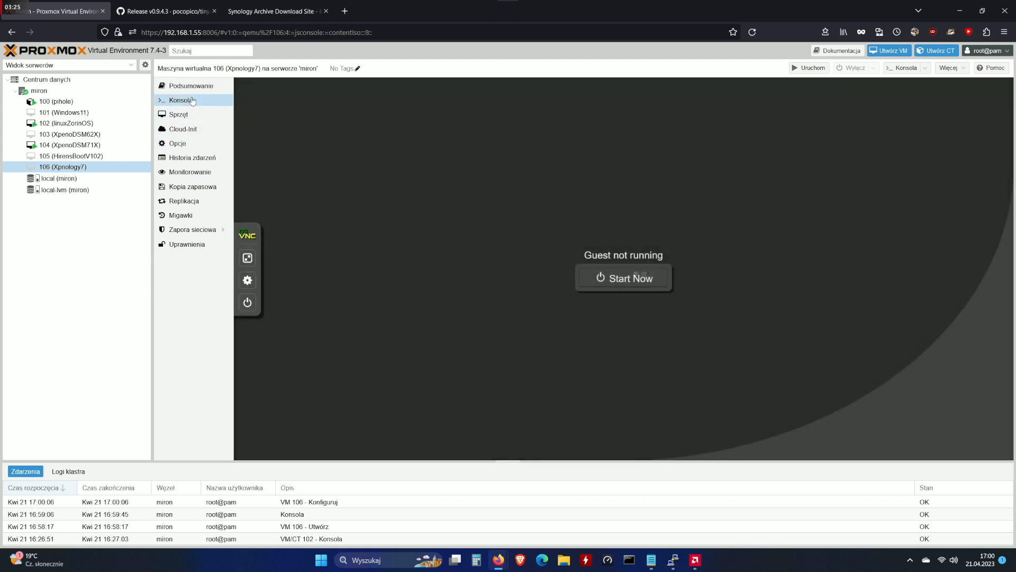
click(642, 279)
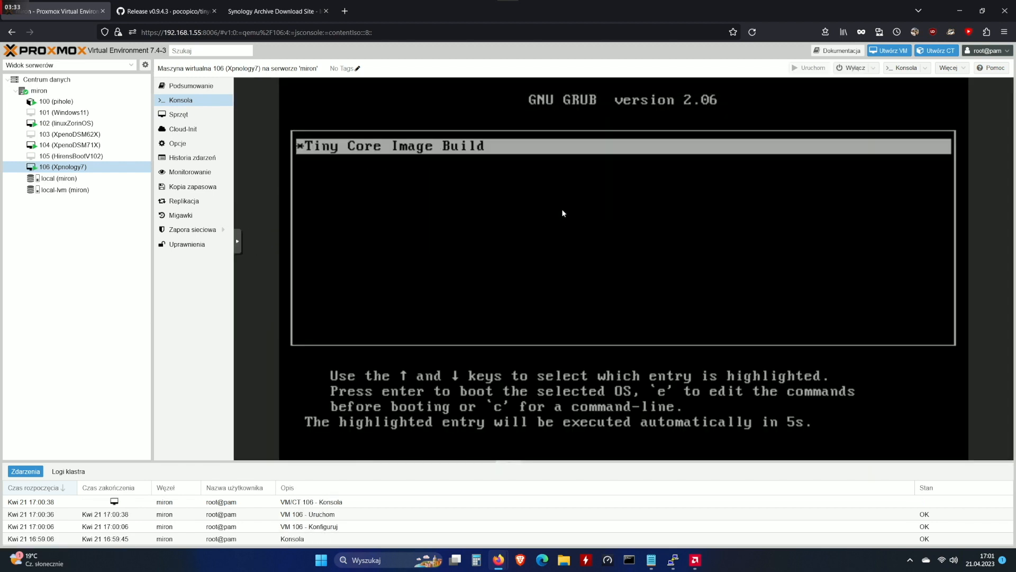
key(Return)
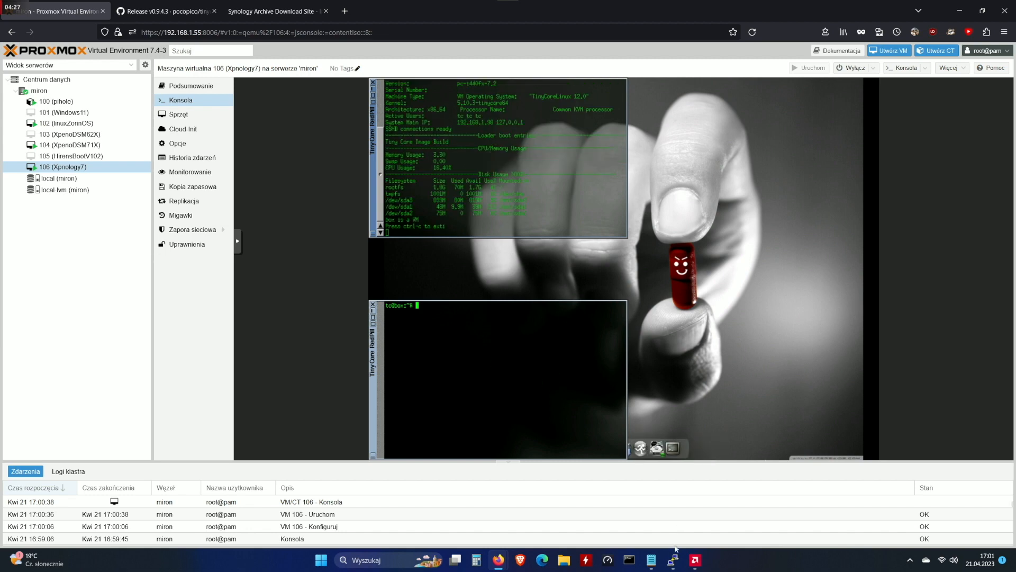
Step: Switch to PuTTY, open an SSH connection to 192.168.1.98 and accept the server's host key
mouse_move(674, 565)
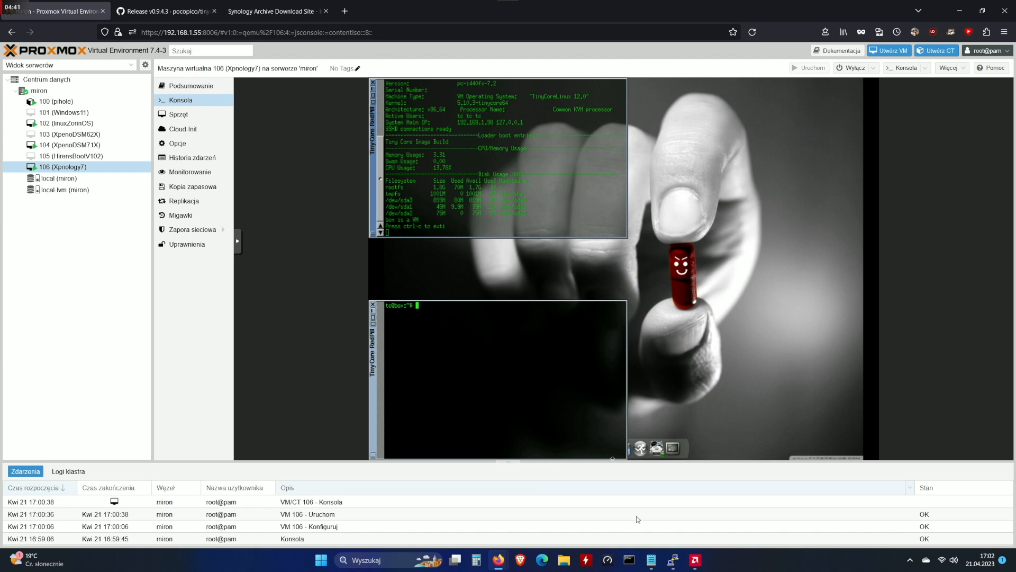
click(673, 560)
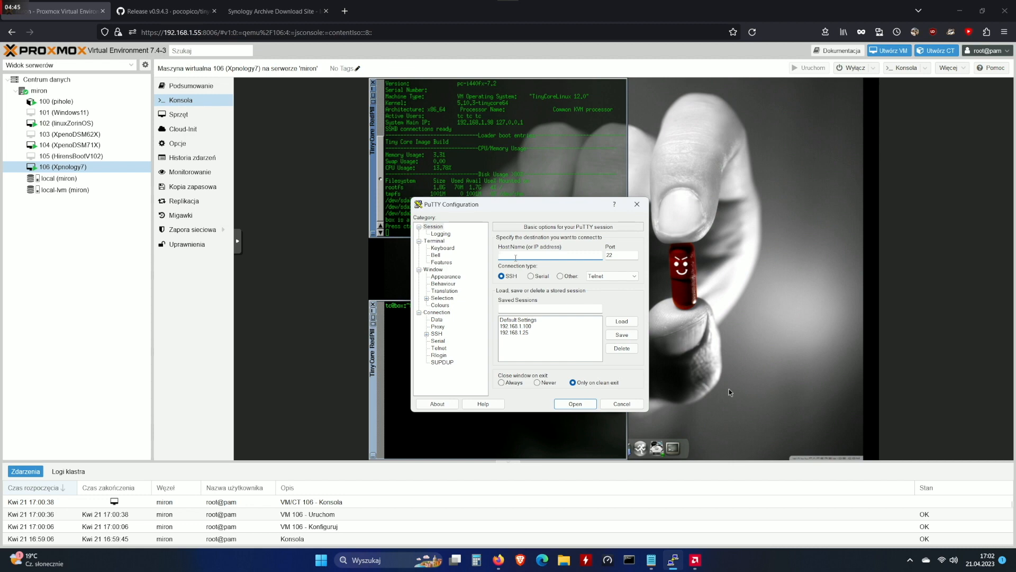
text(192.16)
text(8.1.98)
click(575, 404)
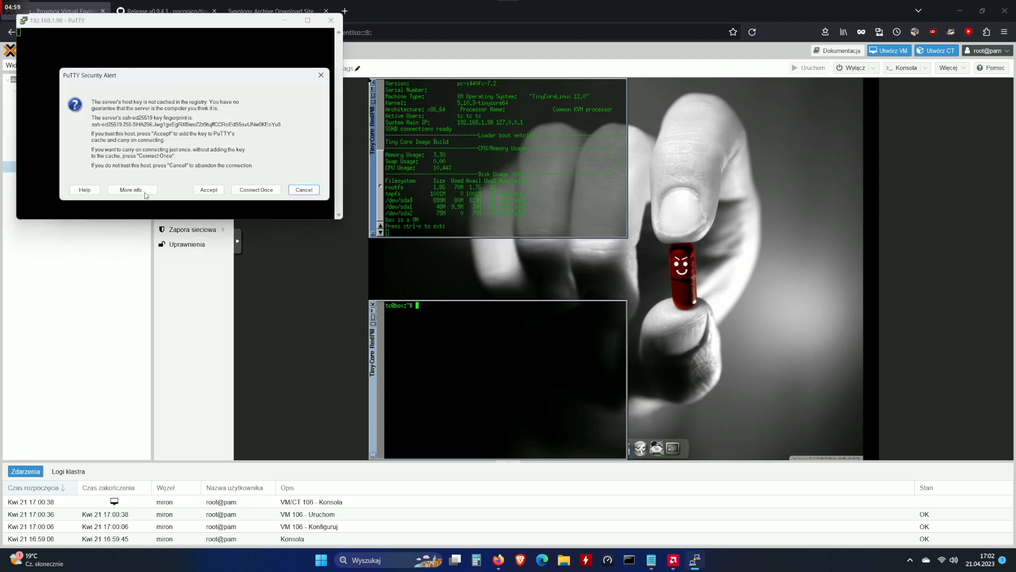
click(207, 191)
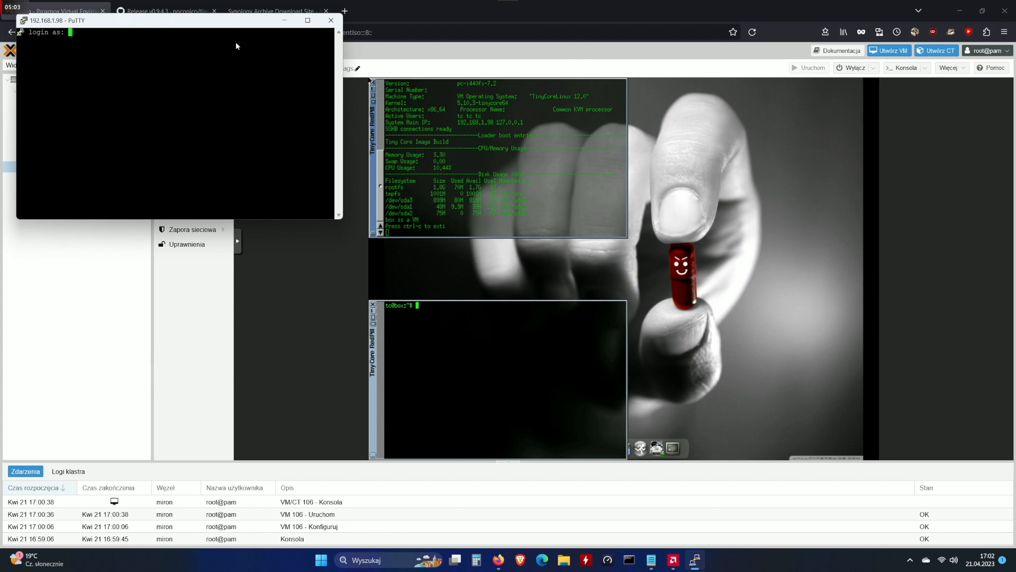
Step: Arrange the PuTTY session beside the xpn7.txt notes and log in as tc with the account password
drag(231, 21, 267, 91)
click(654, 561)
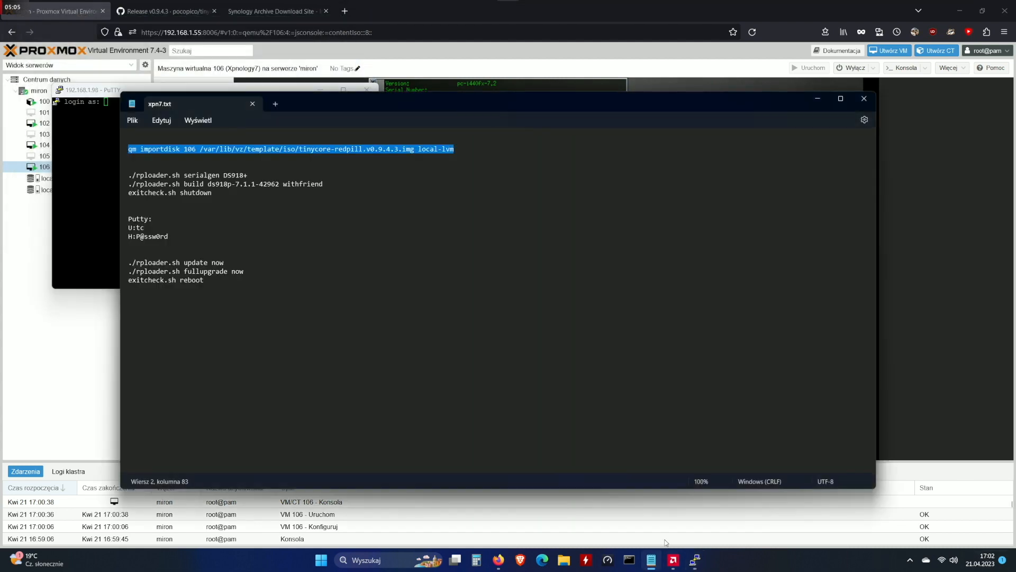
drag(323, 93, 548, 93)
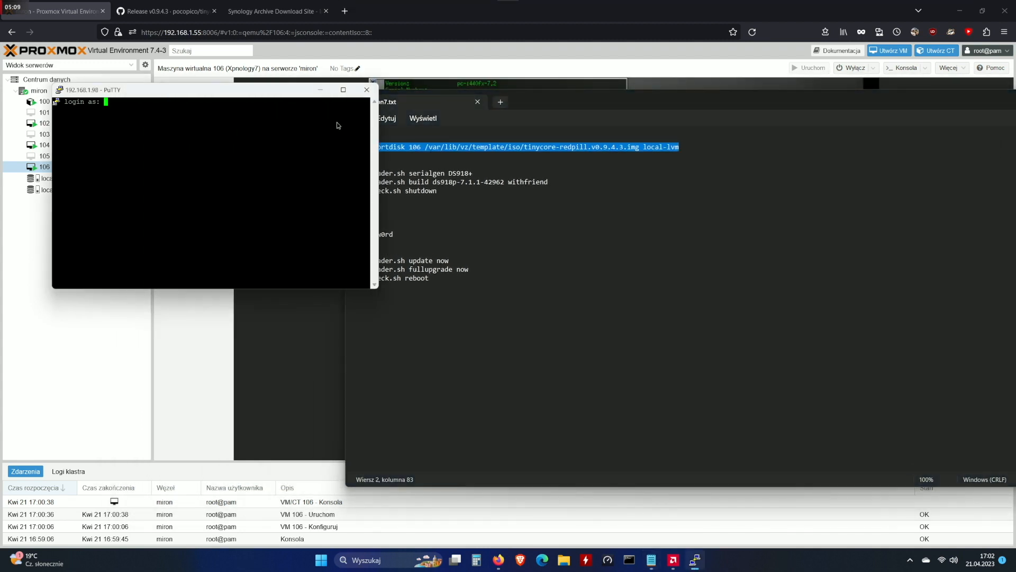
drag(257, 97, 219, 102)
double_click(151, 131)
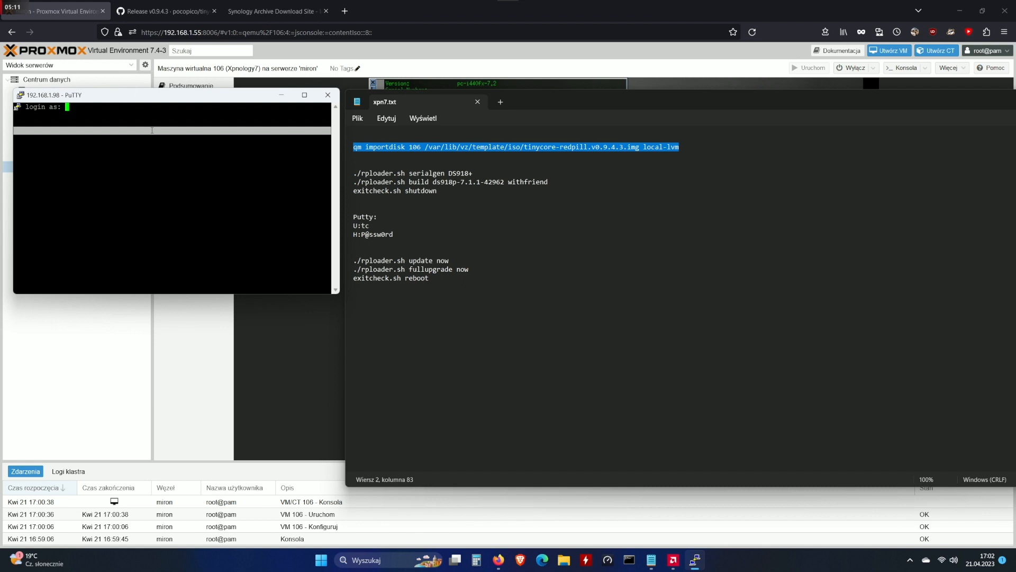
text(tc)
key(Return)
key(Return)
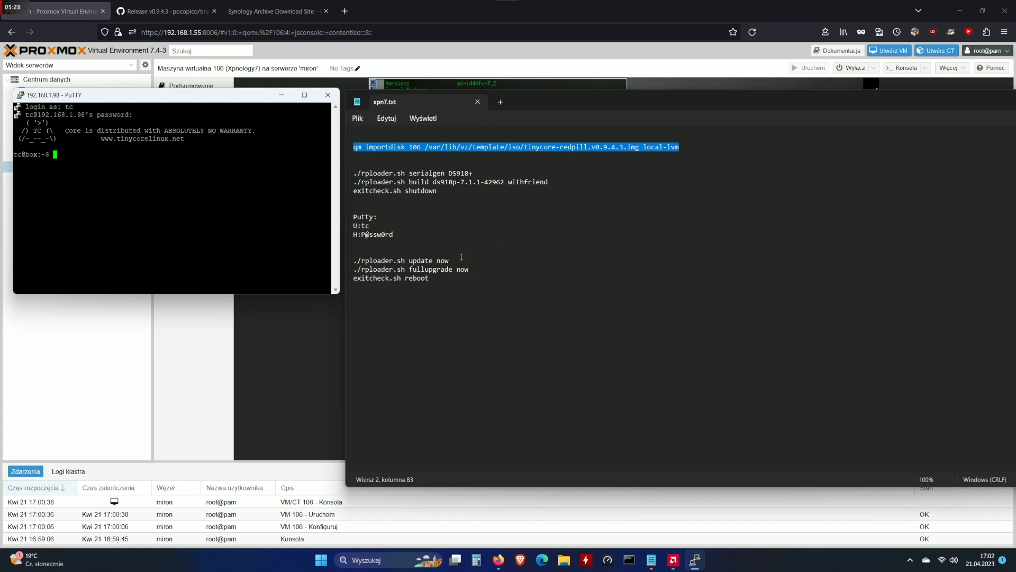
Step: Run "./rploader.sh update now" from the notes in the SSH session and answer y to use the newer script version
drag(449, 260, 356, 227)
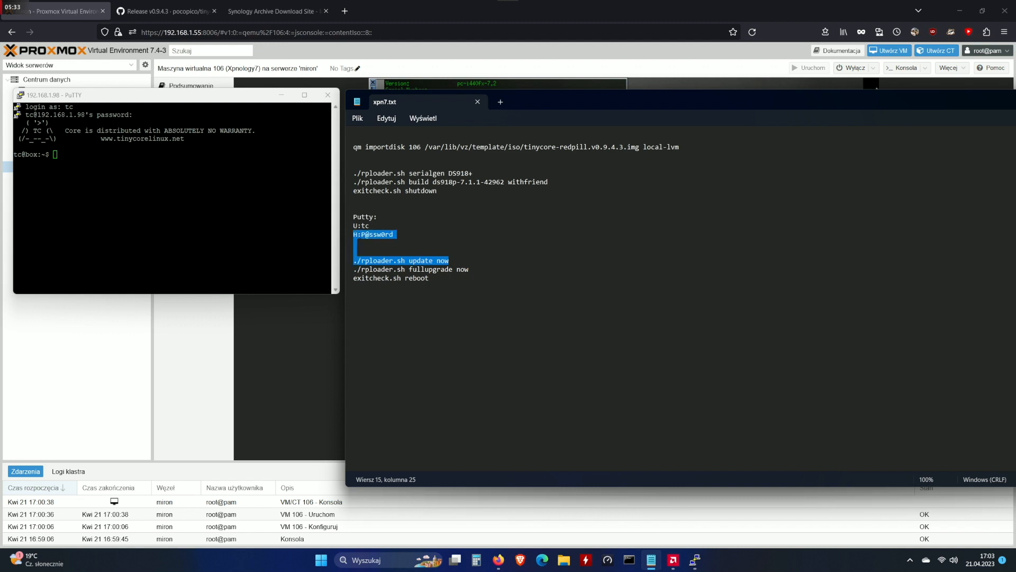
click(479, 281)
triple_click(425, 262)
right_click(61, 194)
key(Return)
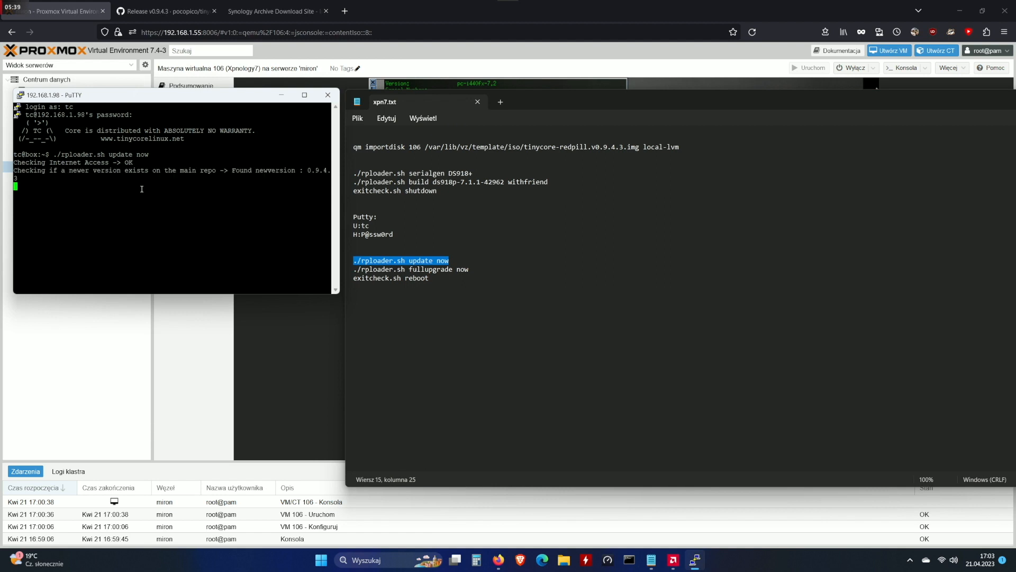
text(y)
key(Return)
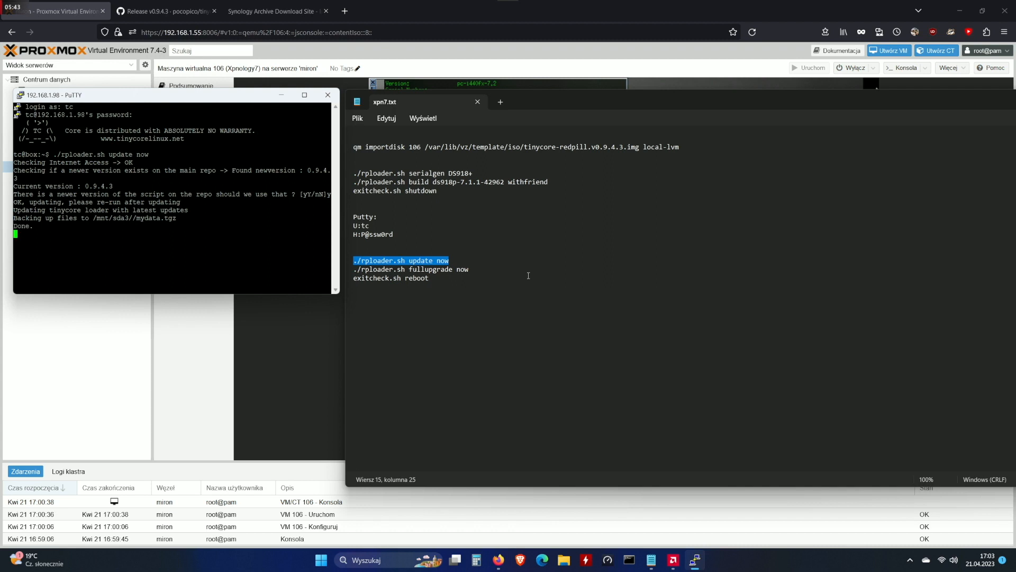
Step: Run "./rploader.sh fullupgrade now" from the notes and answer y to update sda with the current files
drag(500, 270, 354, 270)
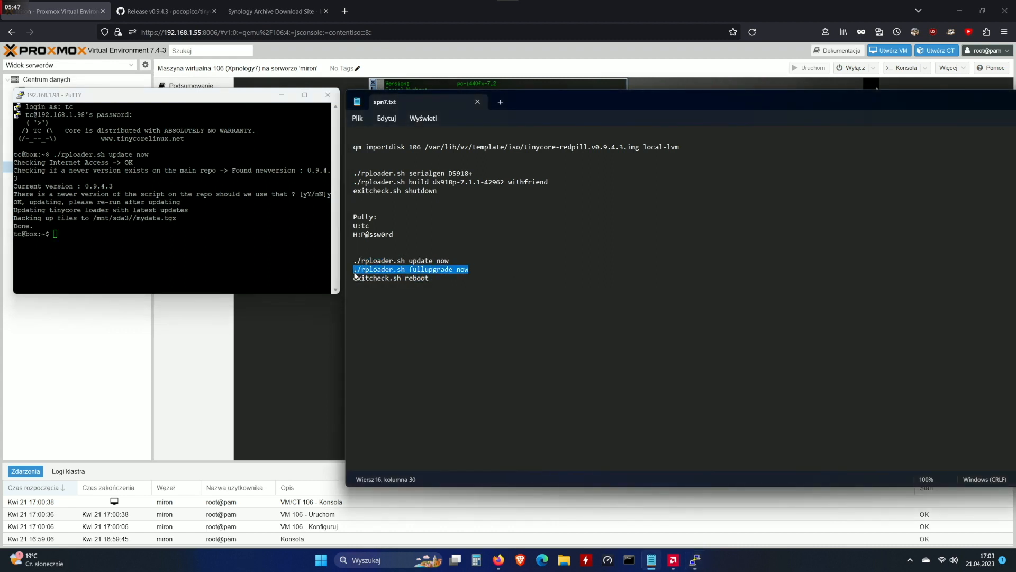
key(ctrl+c)
right_click(163, 255)
key(Return)
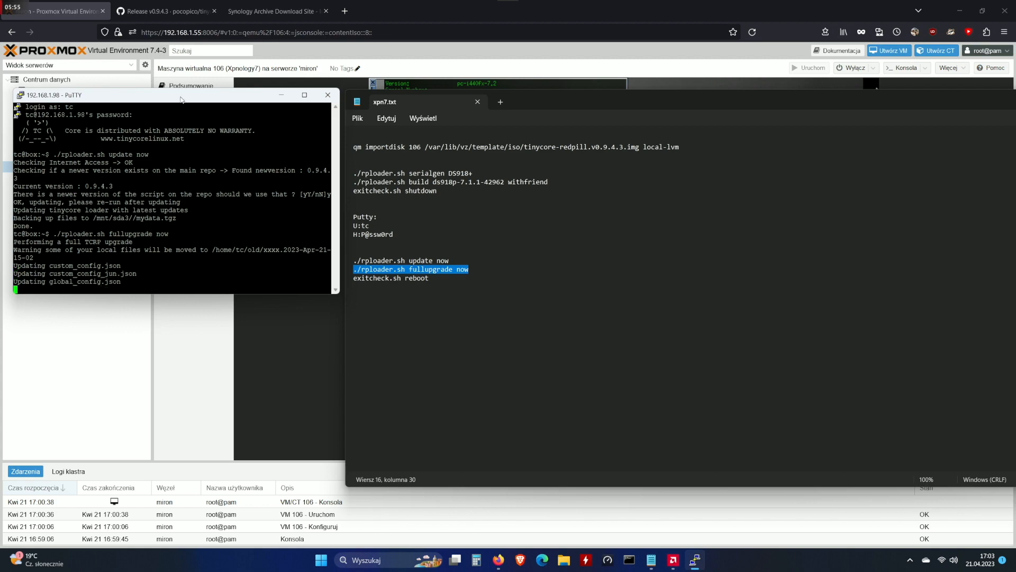
drag(181, 97, 369, 195)
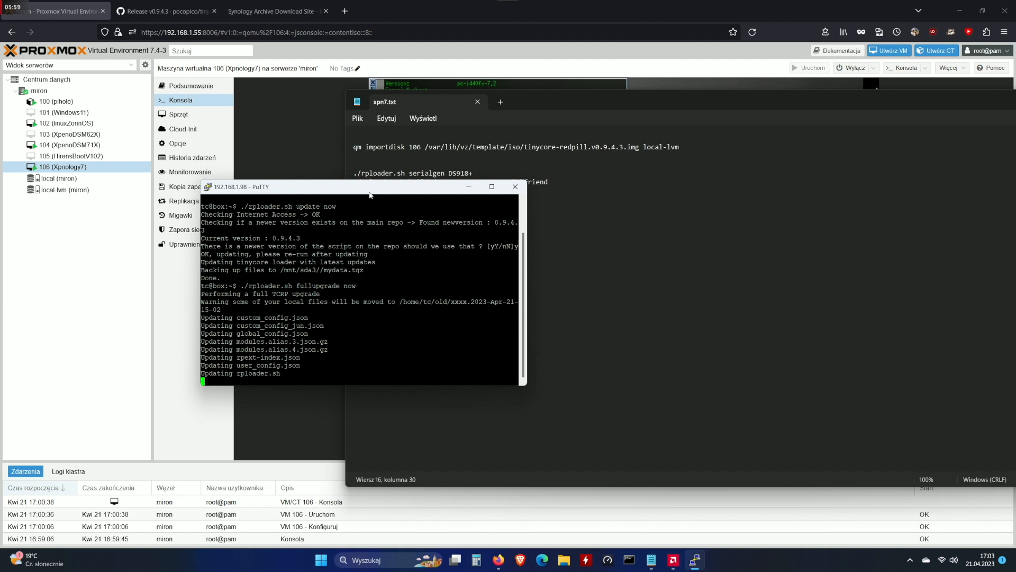
text(y)
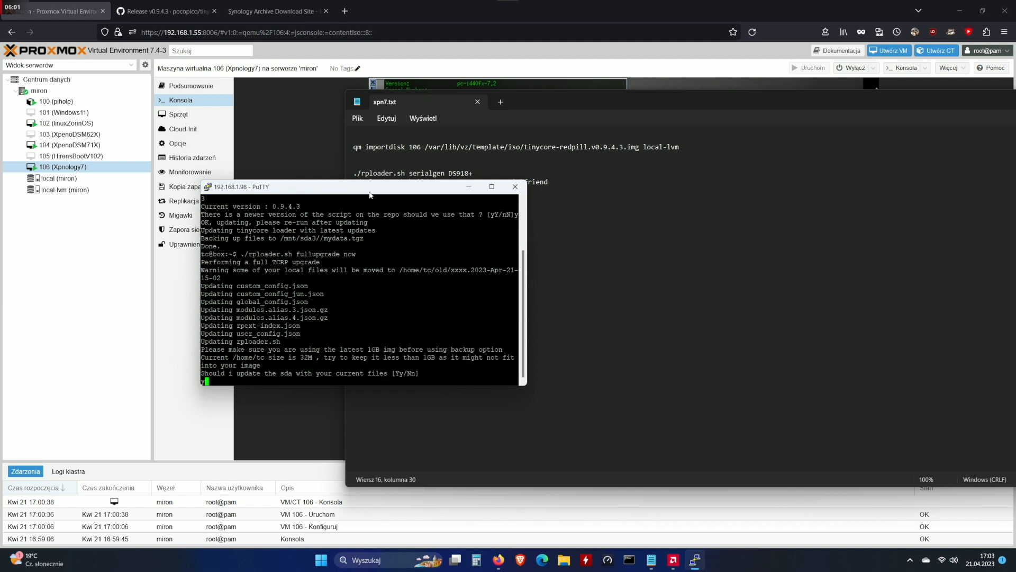
key(Return)
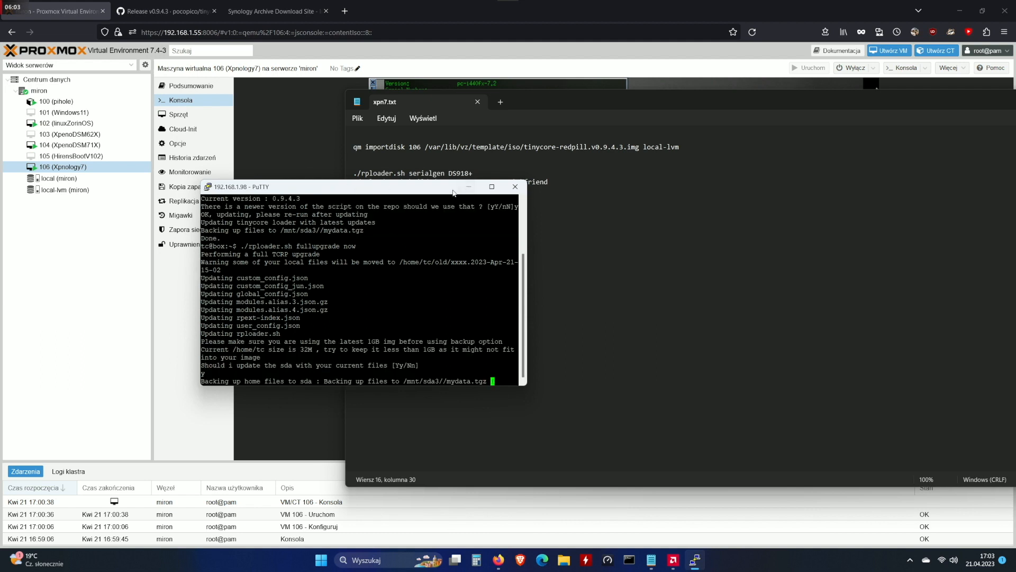
Step: Run "./rploader.sh serialgen DS918+" from the notes in the SSH session and answer y to update user_config.json
drag(431, 192, 296, 229)
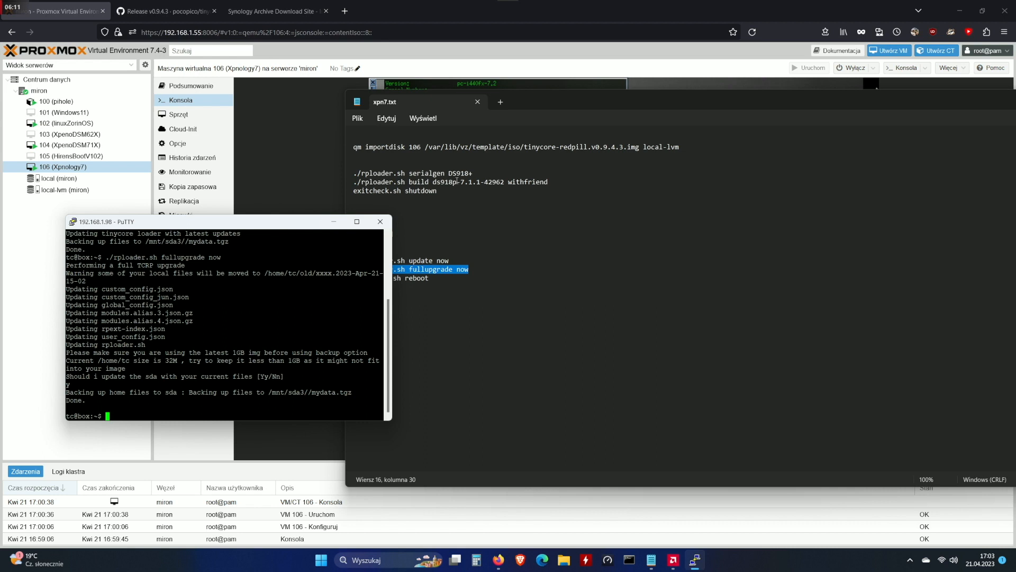
drag(486, 173, 351, 174)
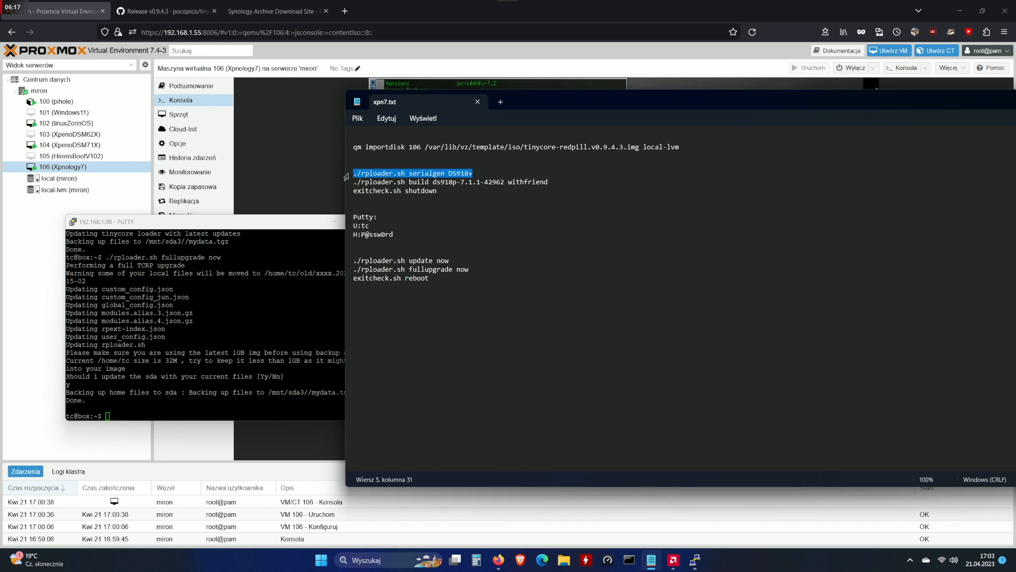
click(259, 223)
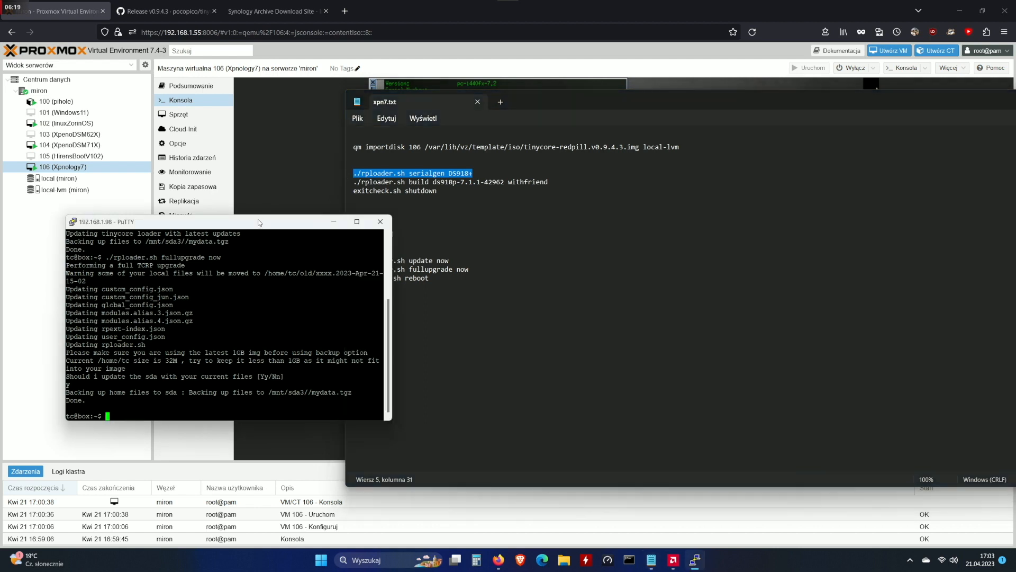
drag(260, 222, 293, 175)
right_click(189, 370)
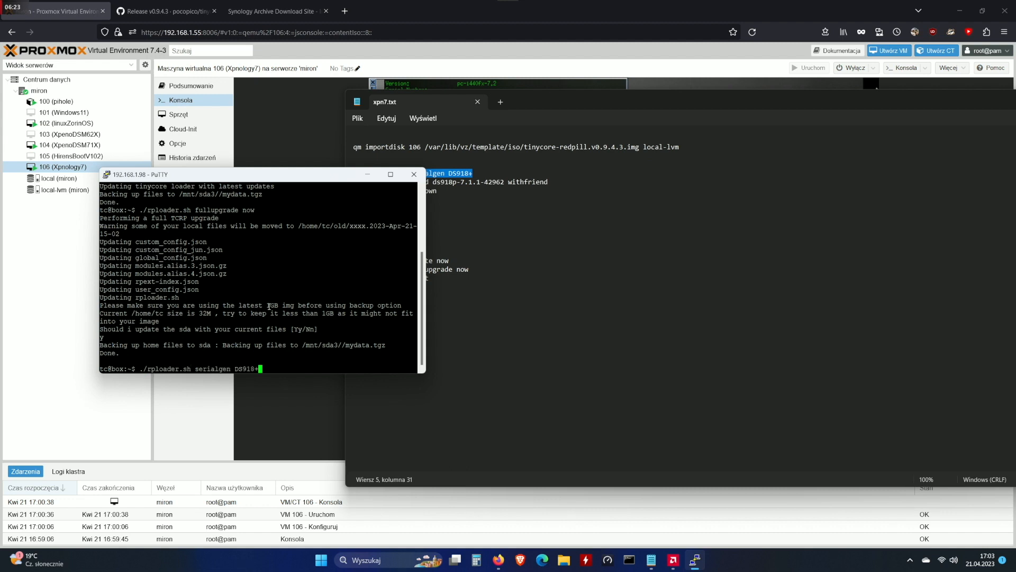
drag(332, 179, 469, 214)
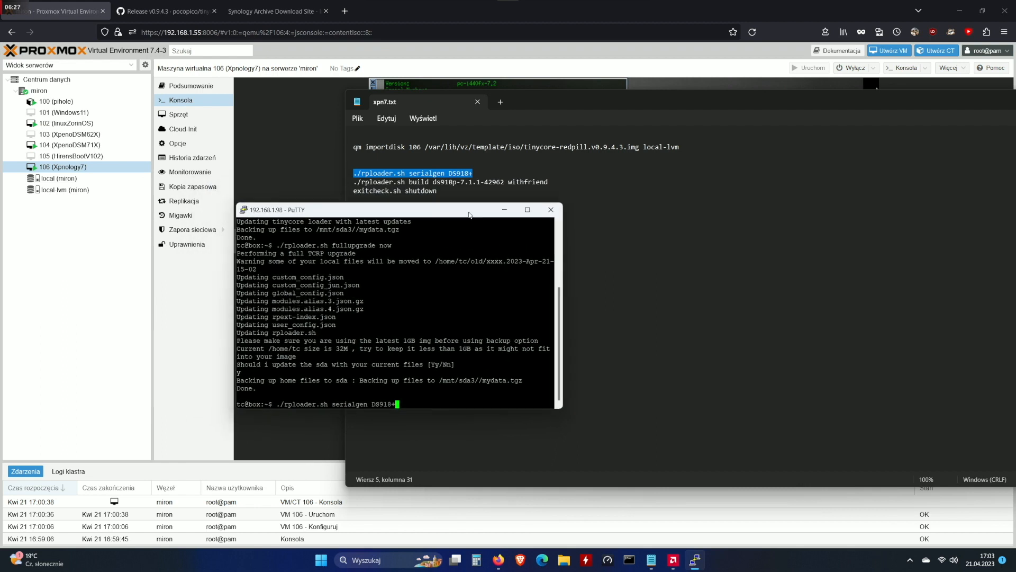
key(Return)
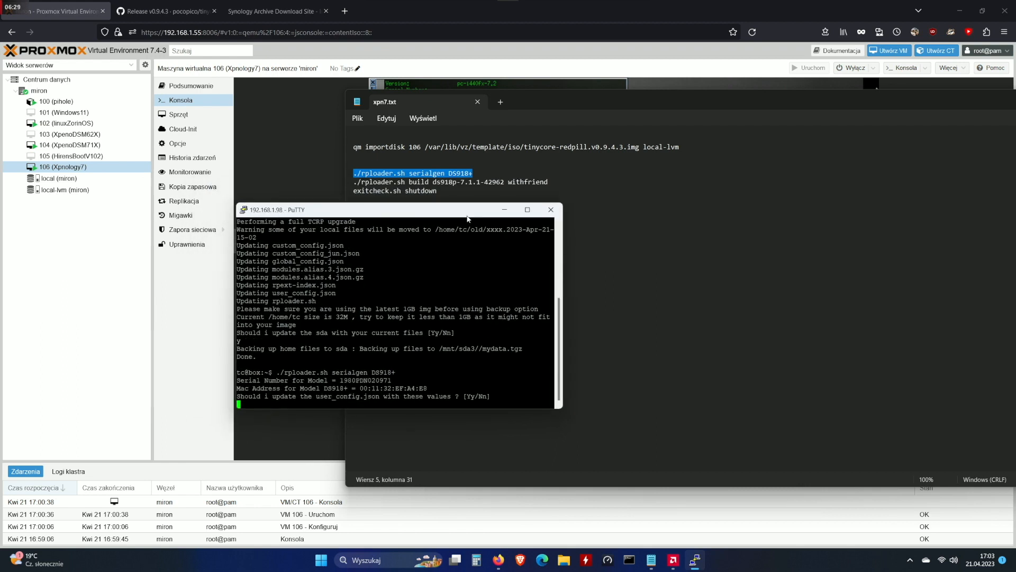
text(y)
key(Return)
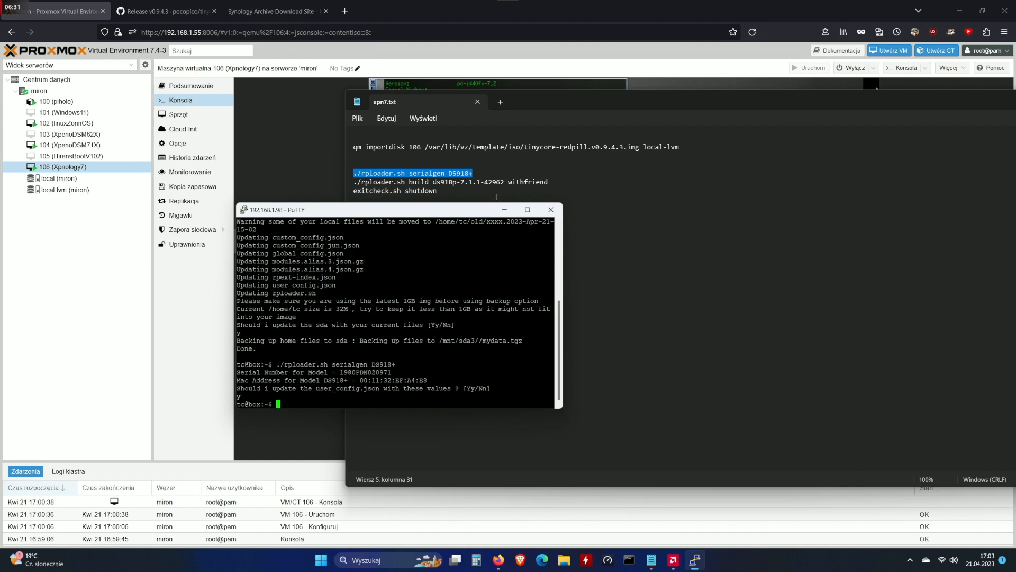
Step: Run "./rploader.sh build ds918p-7.1.1-42962 withfriend" from the notes in the SSH session
click(551, 182)
drag(551, 182, 343, 189)
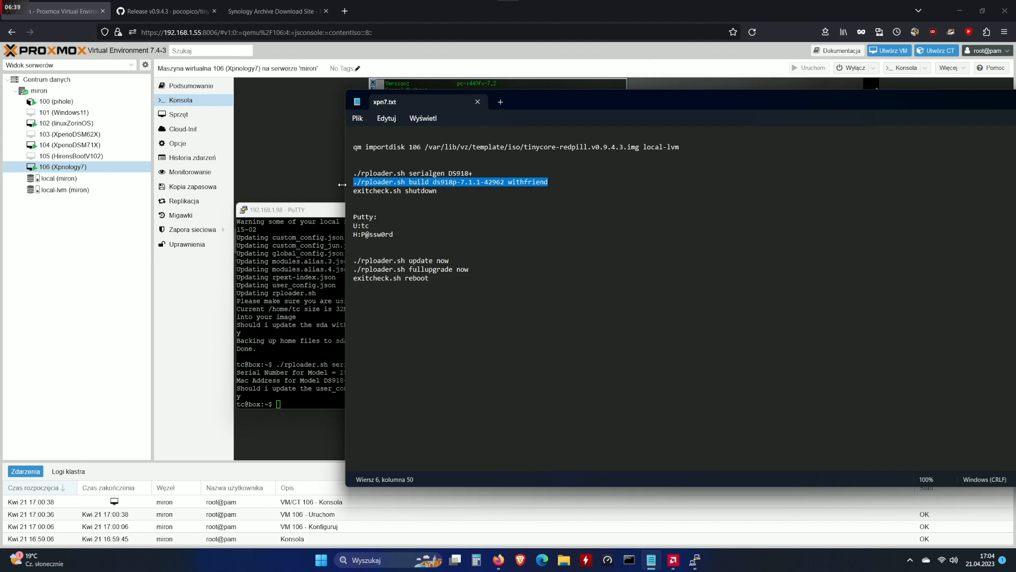
click(324, 211)
right_click(293, 405)
key(Return)
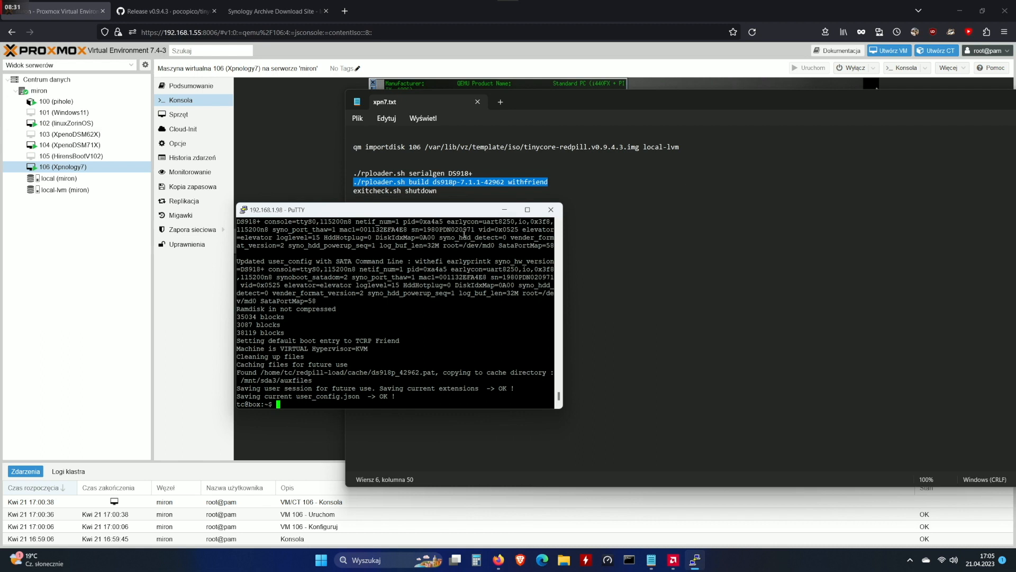
Step: Run "exitcheck.sh shutdown" from the notes in the SSH session to power off the loader VM
drag(457, 193, 354, 193)
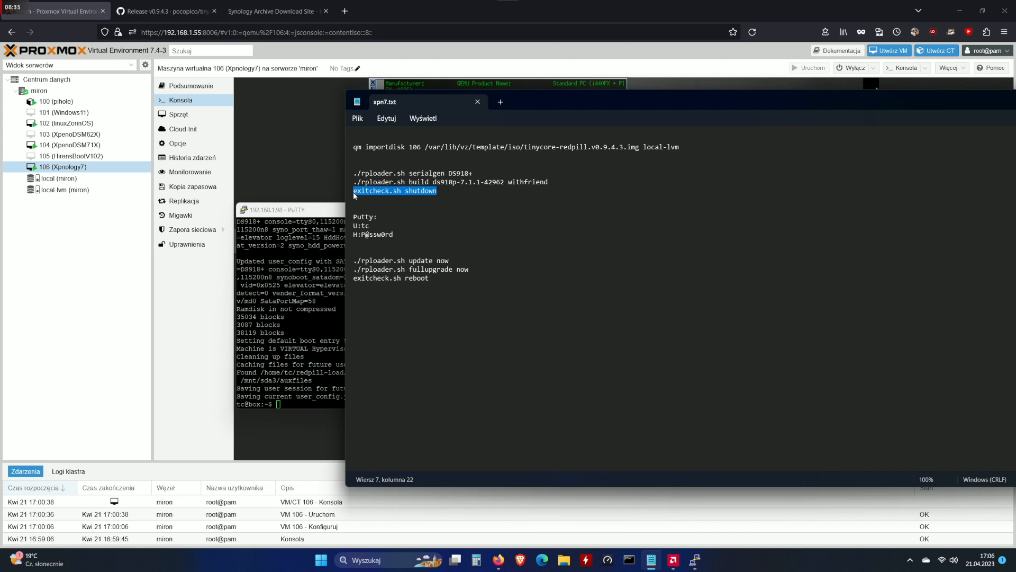
click(321, 212)
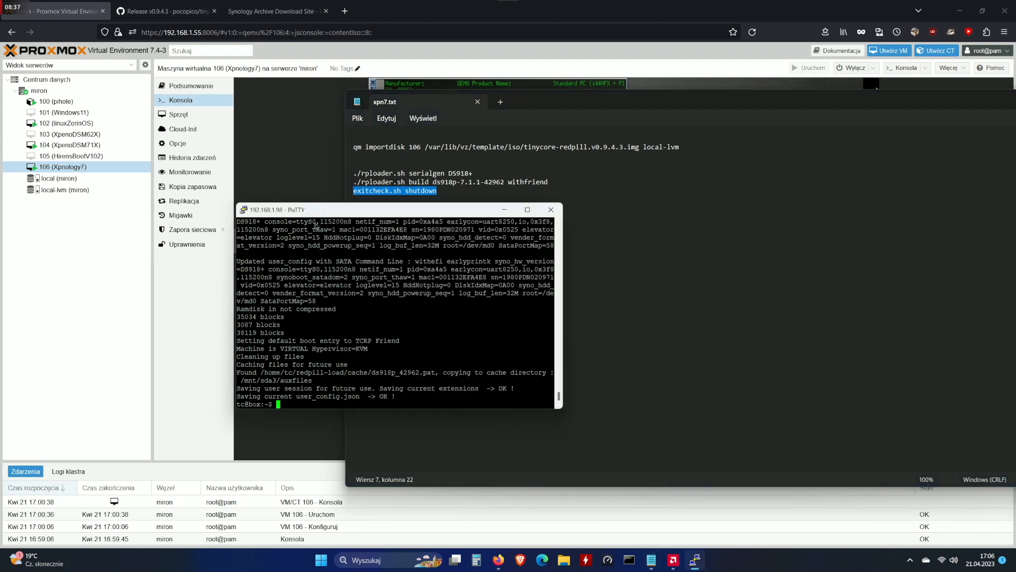
right_click(295, 404)
key(Return)
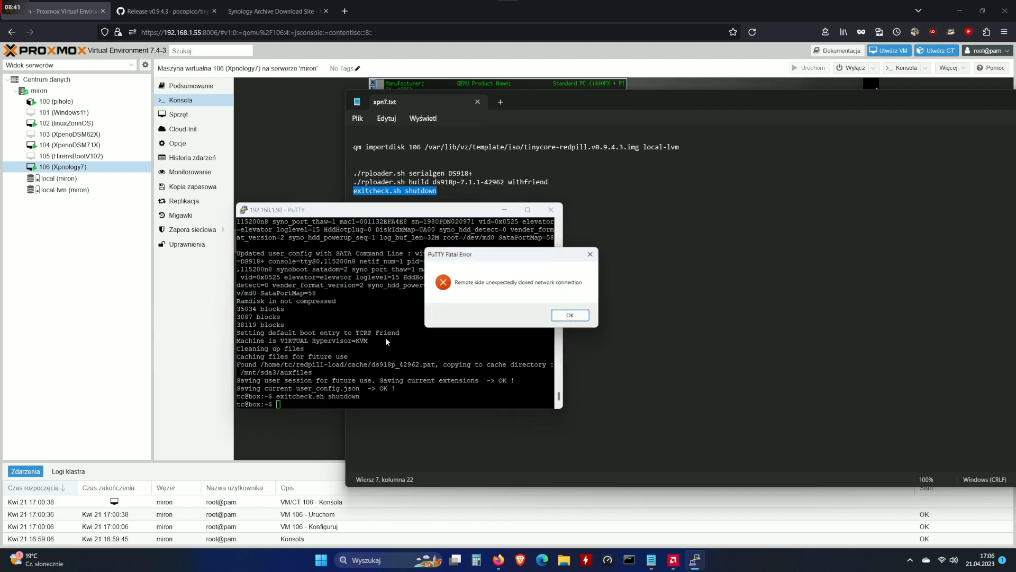
Step: Close the disconnected PuTTY session, minimise the xpn7.txt notes and decline the browser's offer to update the saved login
click(564, 314)
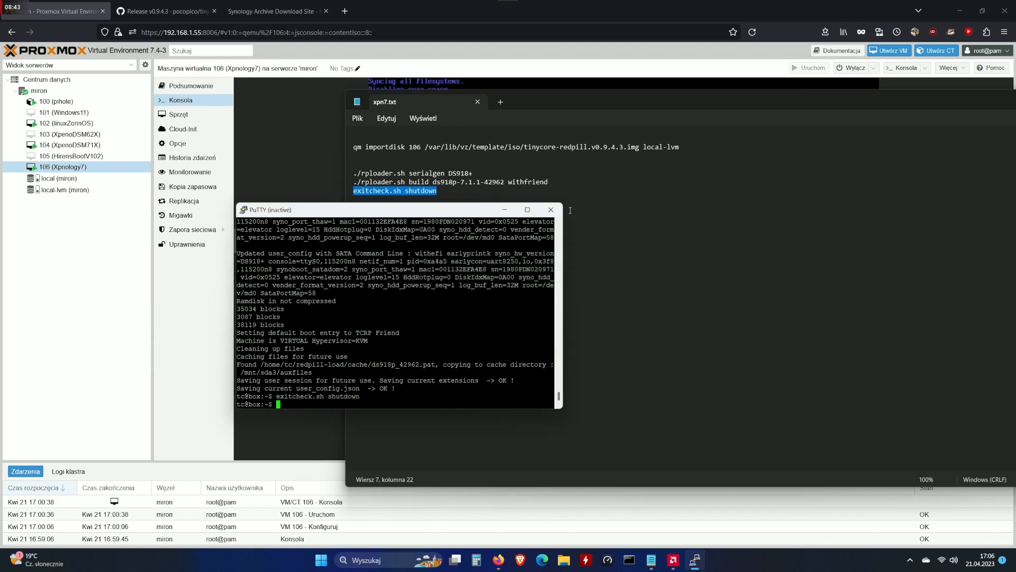
click(551, 210)
drag(939, 101, 758, 96)
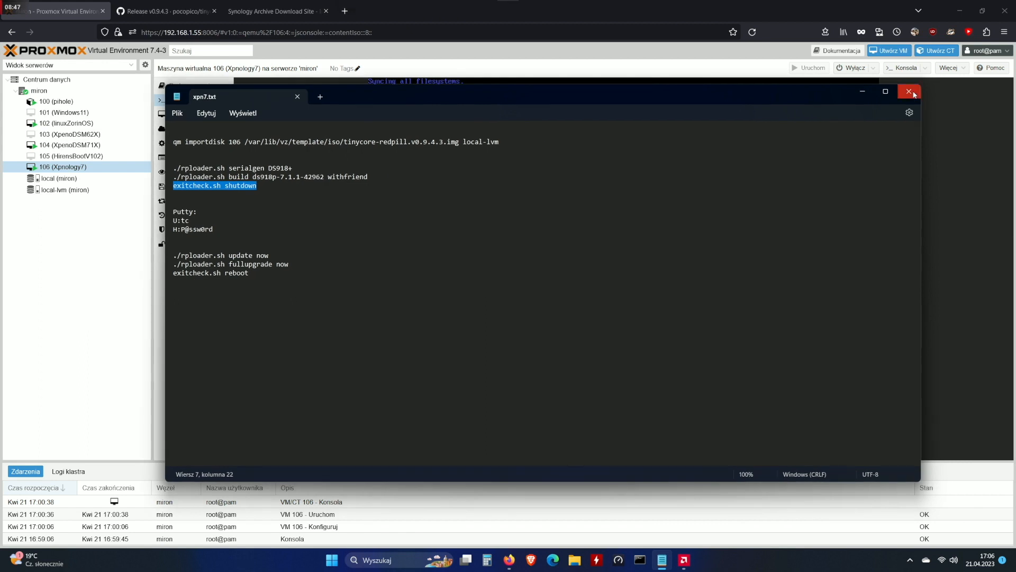
click(862, 93)
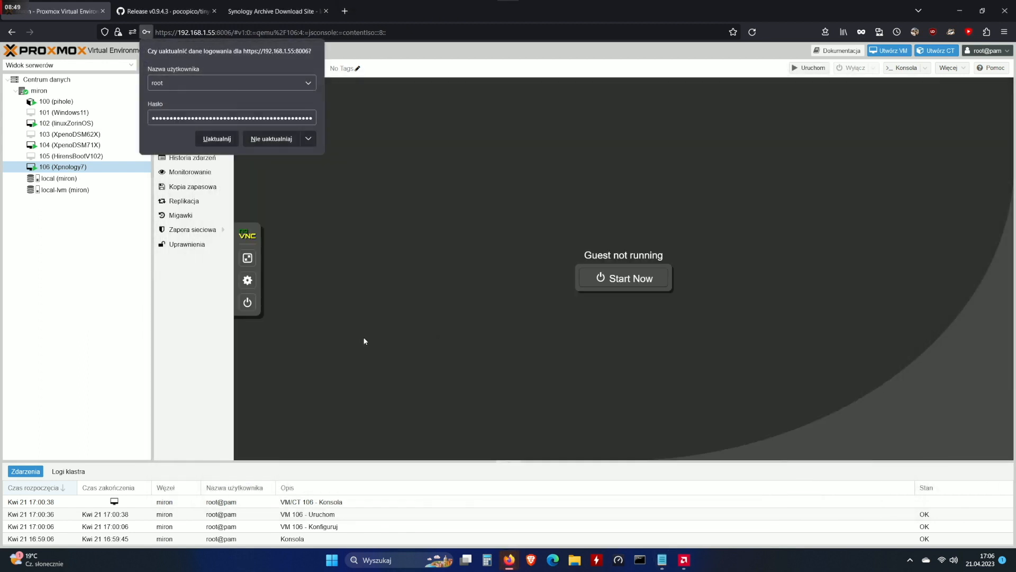
click(260, 138)
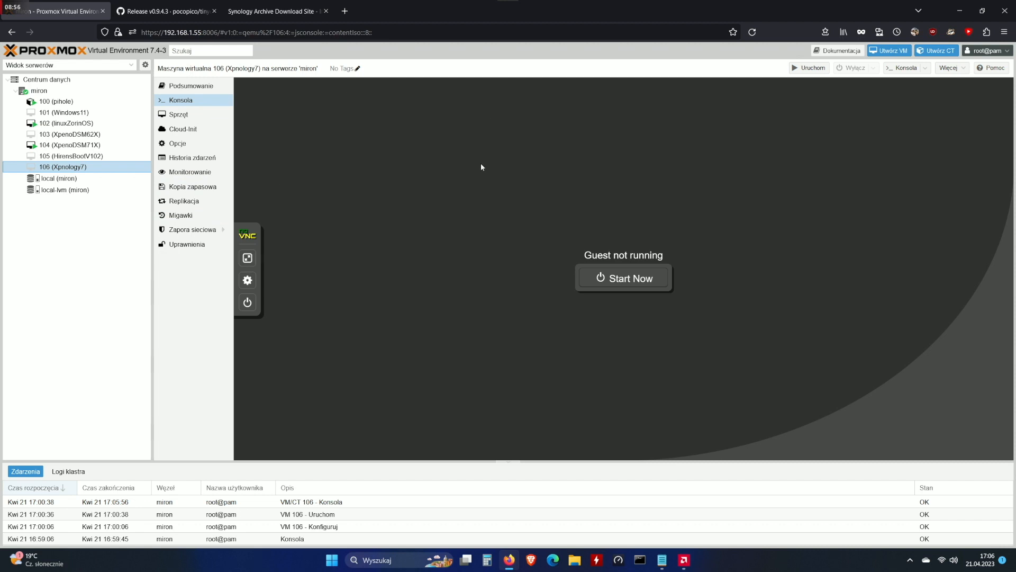
Step: Start VM 106 (Xpnology7) and boot the Tiny Core Friend entry from its GRUB boot list
click(804, 68)
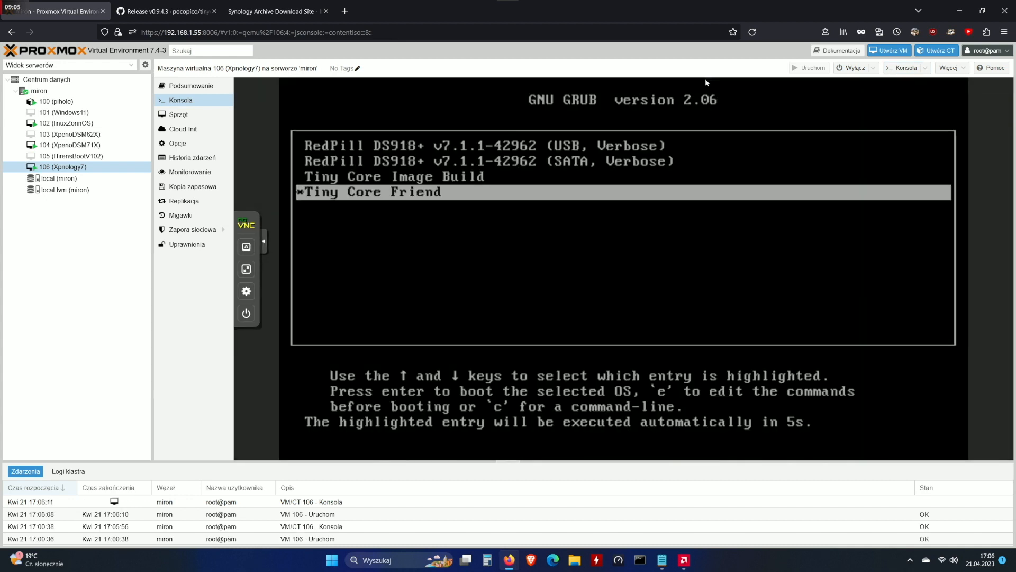
key(Up)
key(Down)
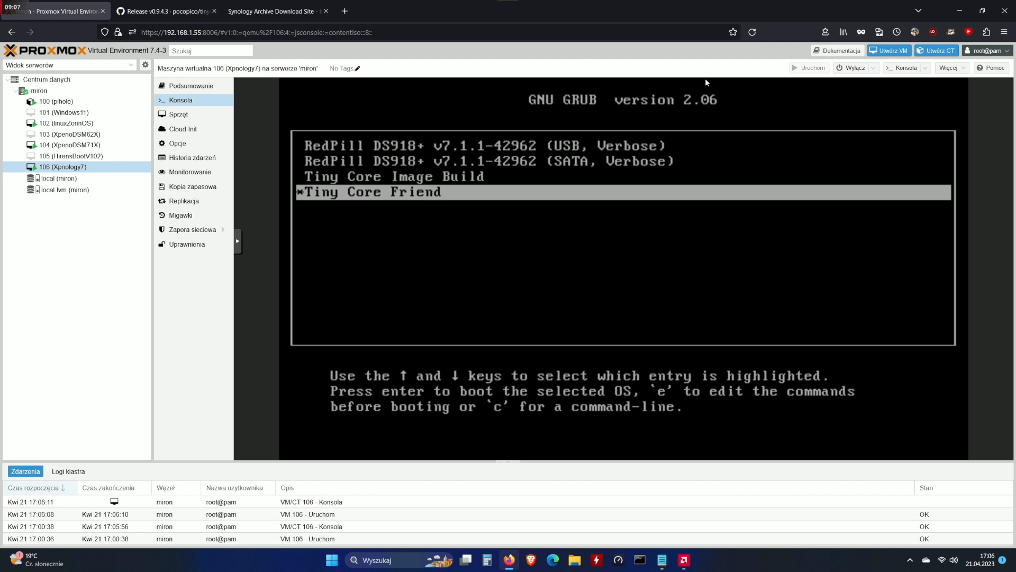
key(Return)
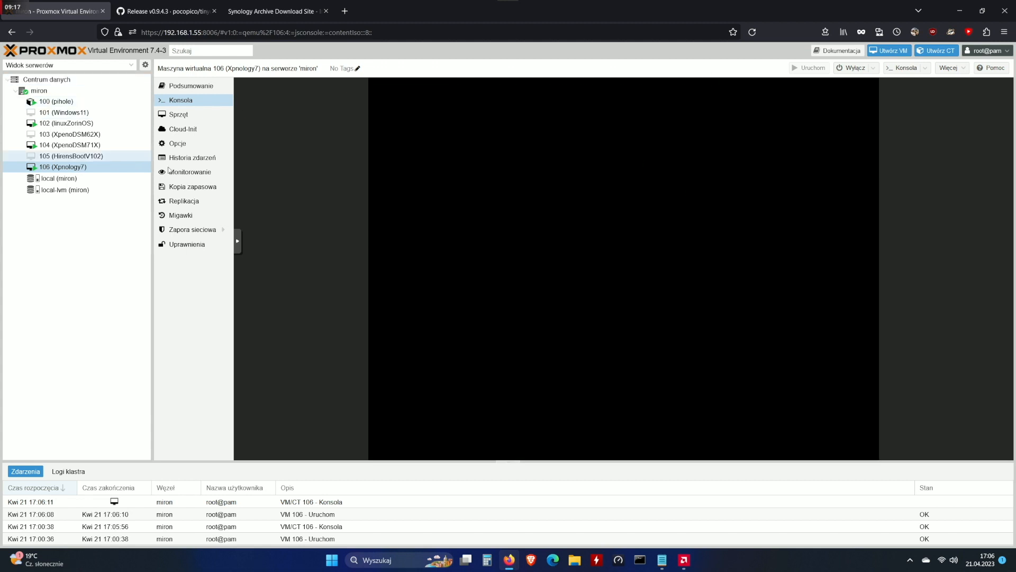
Step: Add a 32 GiB SATA 1 hard disk on local-lvm storage to the hardware of VM 106
click(179, 115)
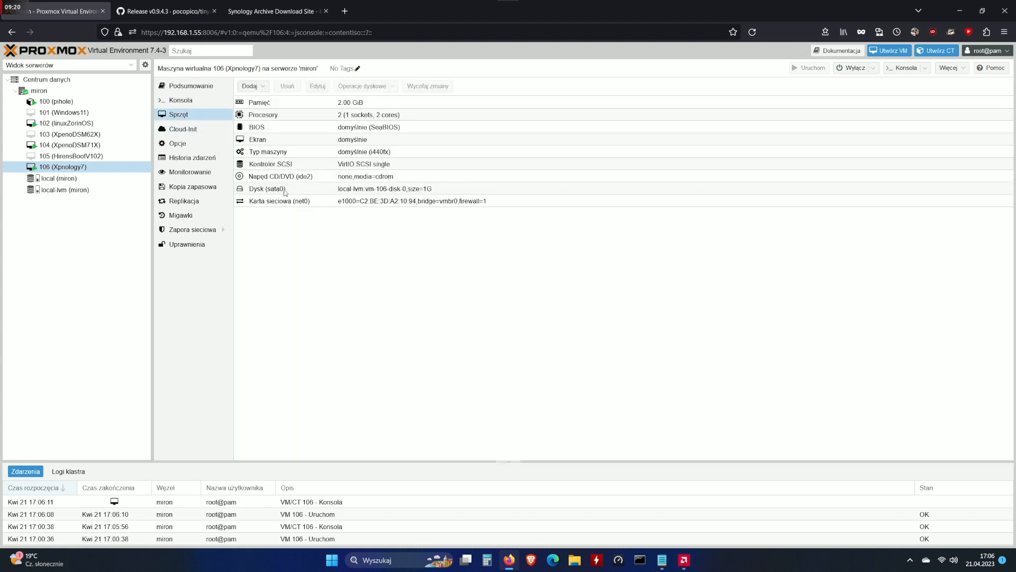
click(250, 86)
click(261, 99)
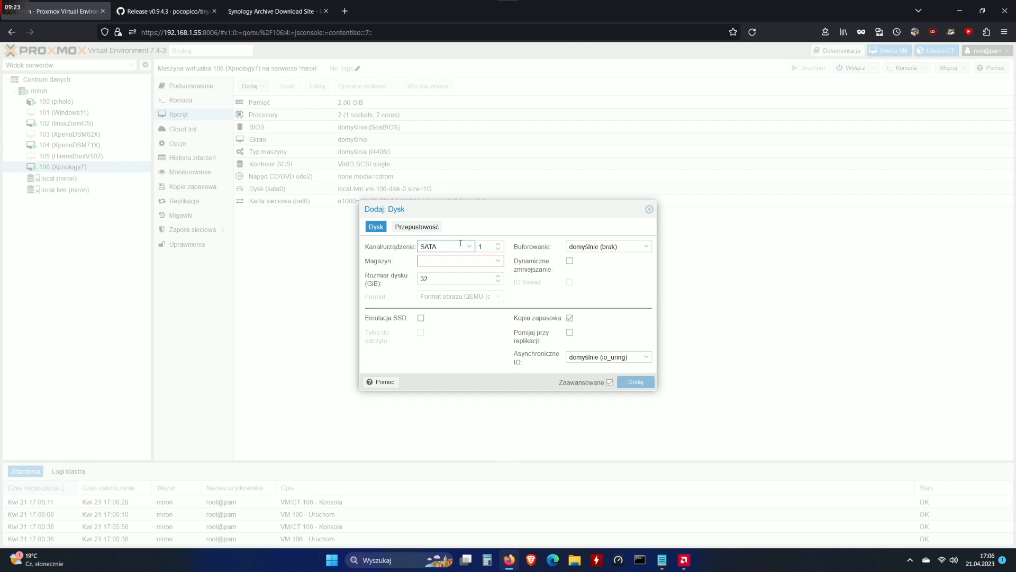
click(460, 259)
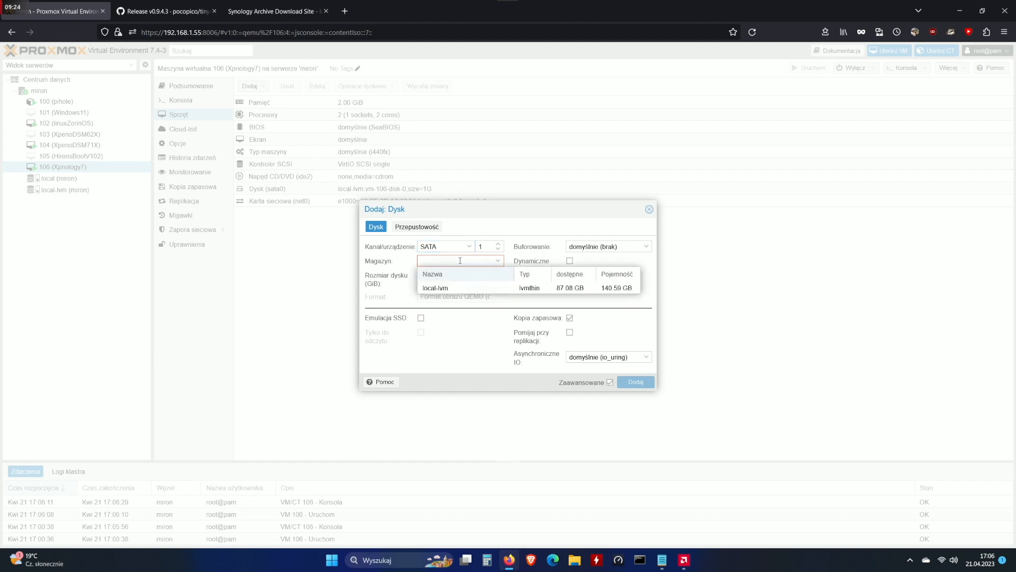
click(452, 289)
click(636, 382)
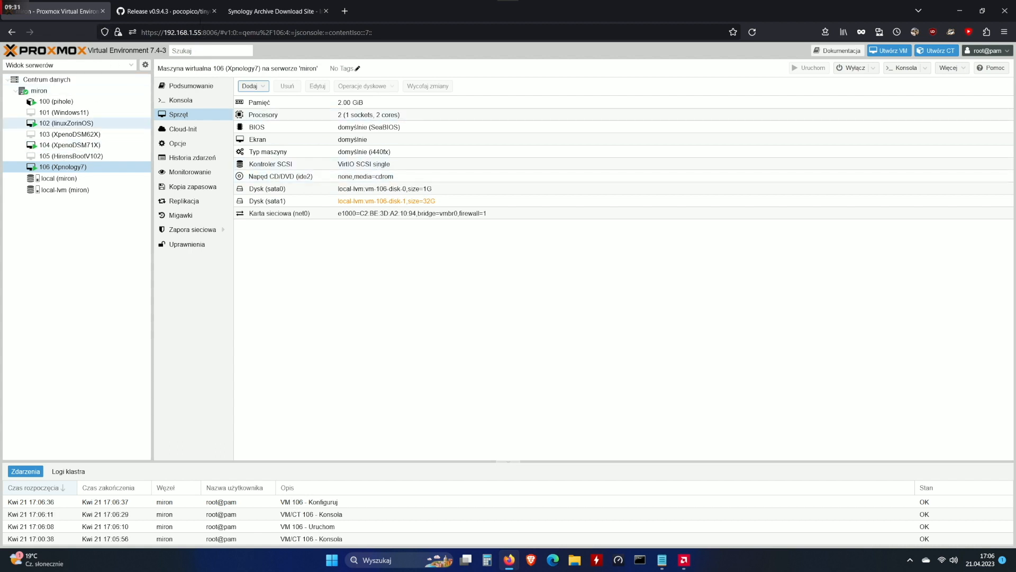
Step: Check the boot output of the TinyCore RedPill Friend loader in VM 106's console
click(194, 101)
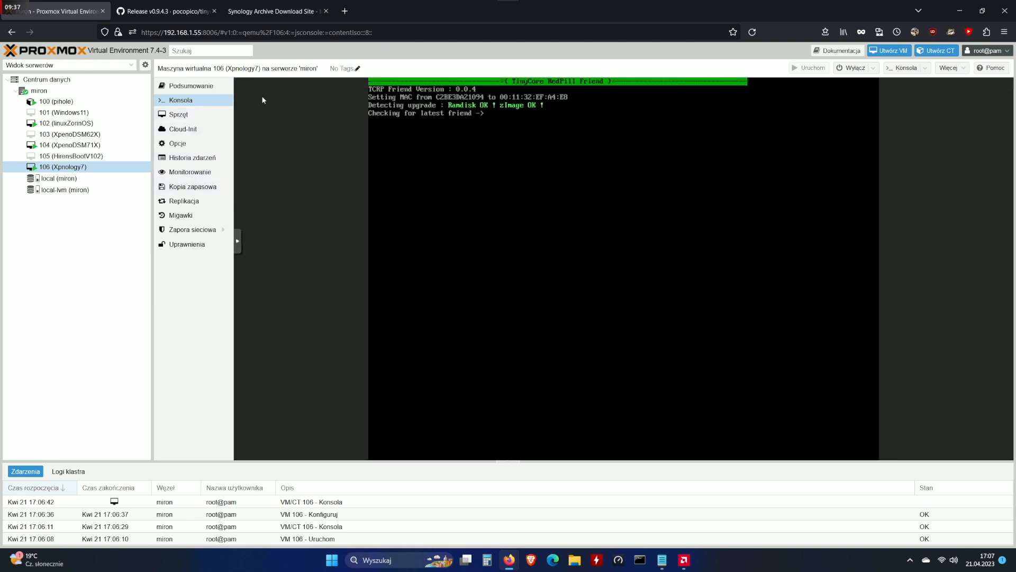
right_click(73, 168)
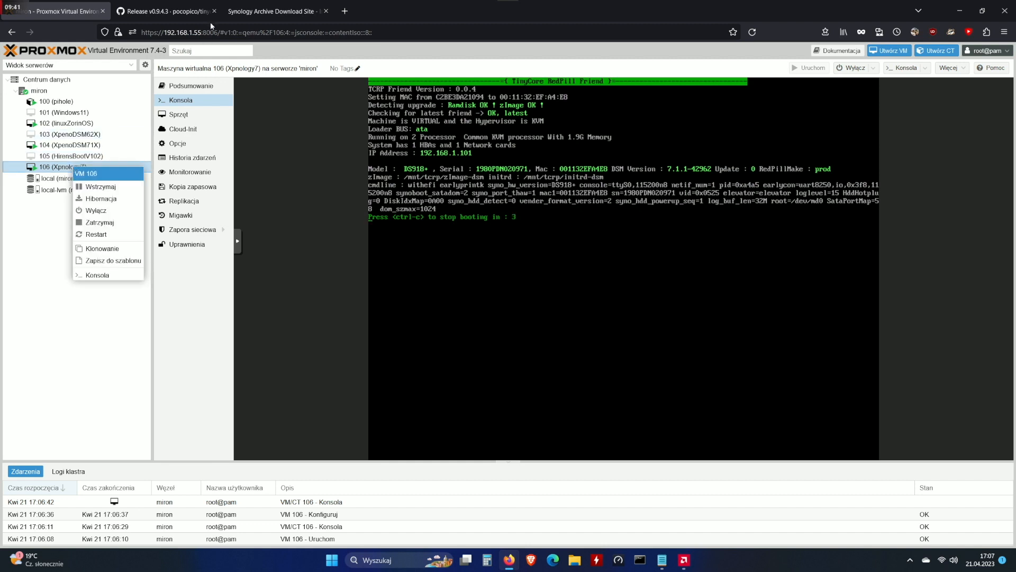
click(178, 114)
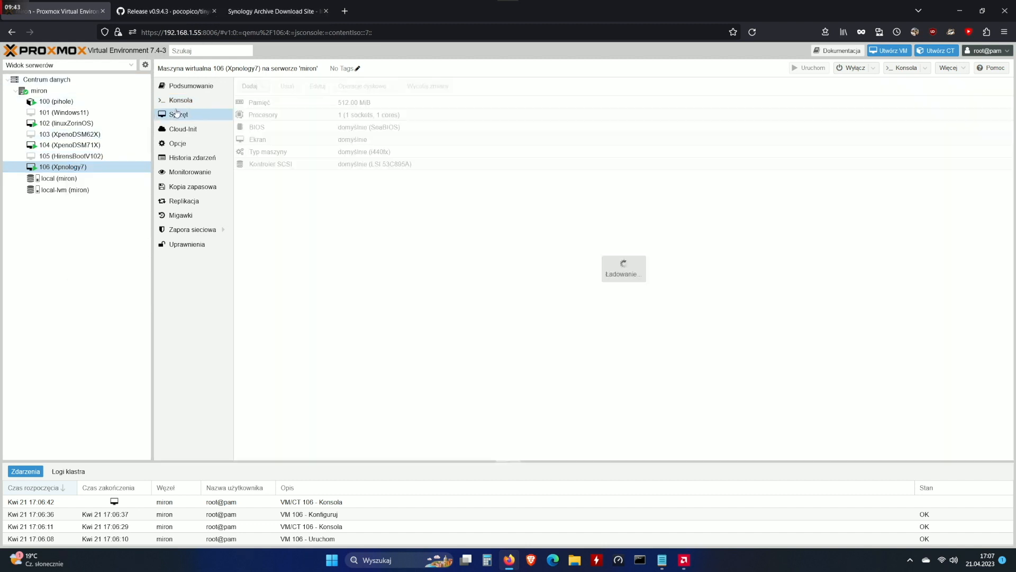
click(179, 101)
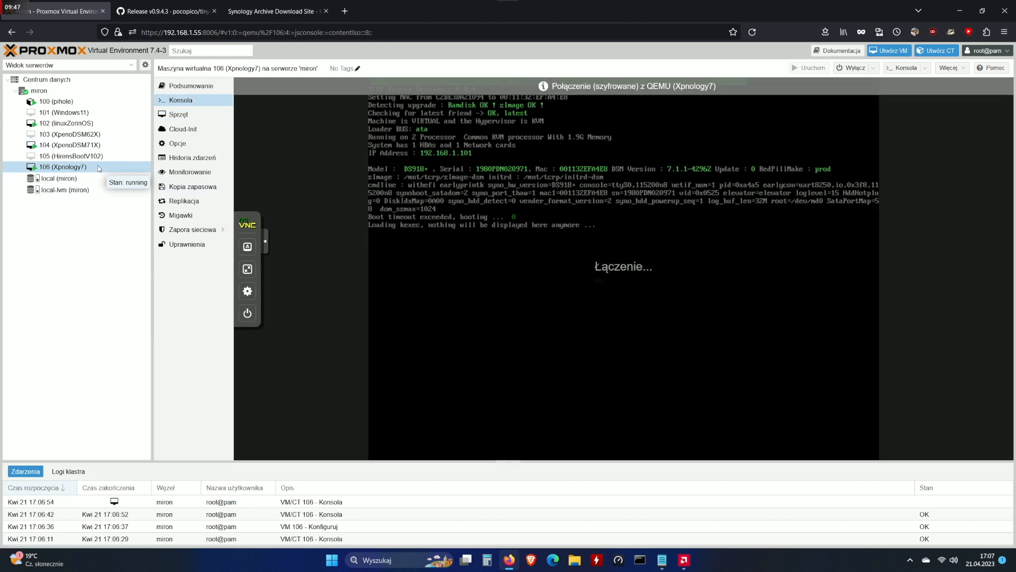
Step: Pause the running VM 106 and confirm the action
right_click(97, 167)
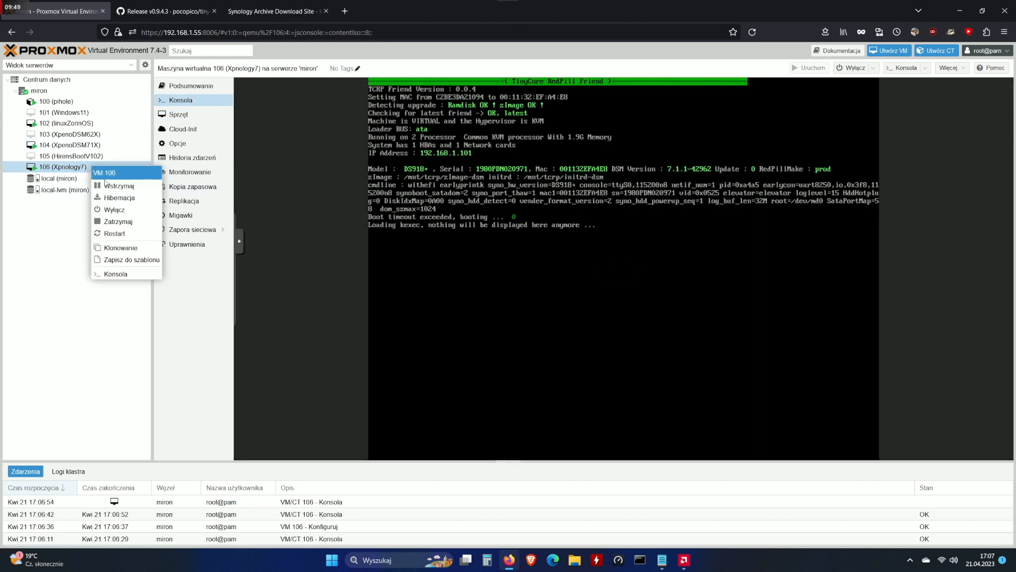
click(111, 187)
click(475, 318)
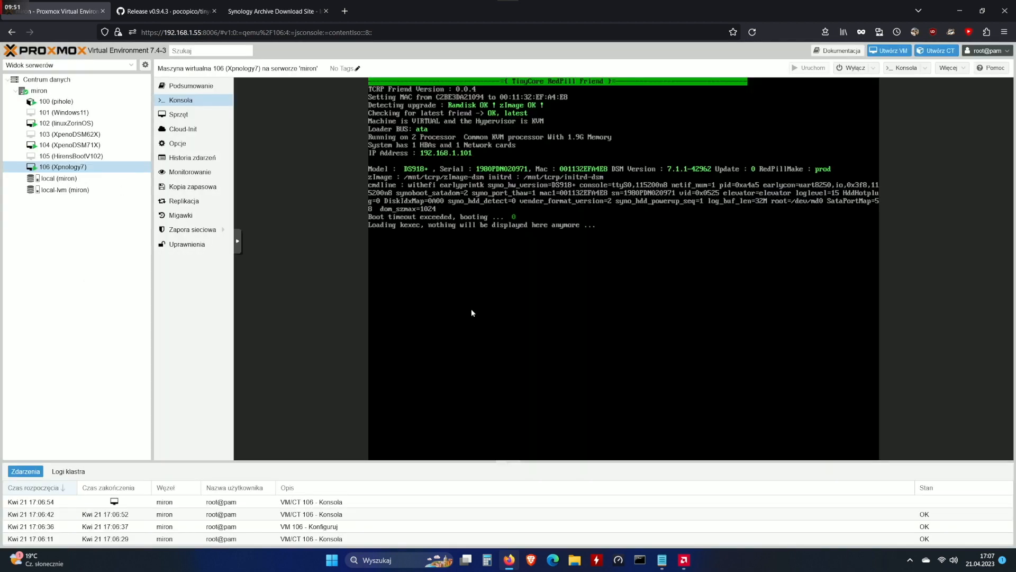
Step: Force-stop VM 106, confirm the stop and decline the browser's offer to update the saved login
right_click(59, 168)
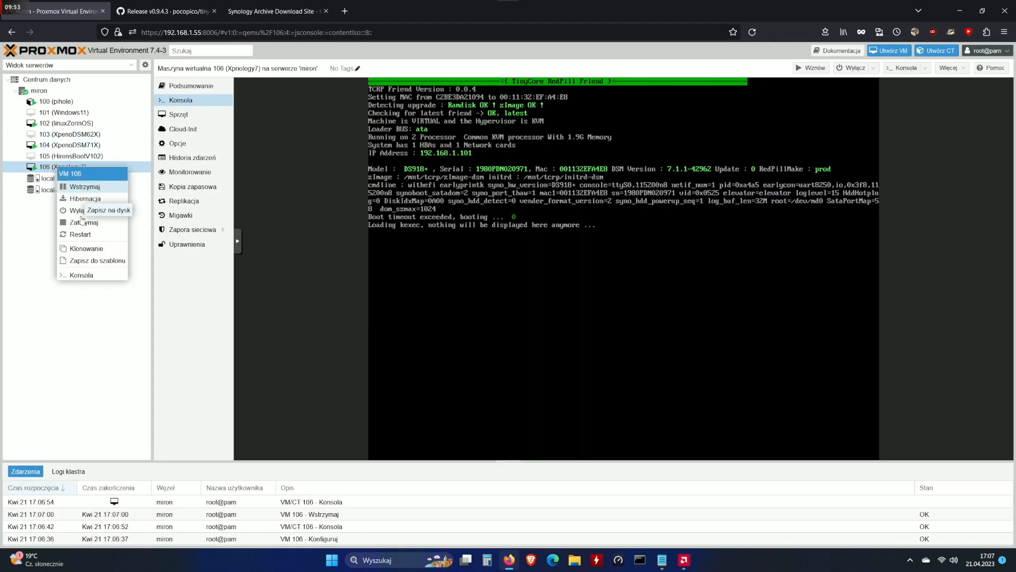
click(84, 222)
click(502, 317)
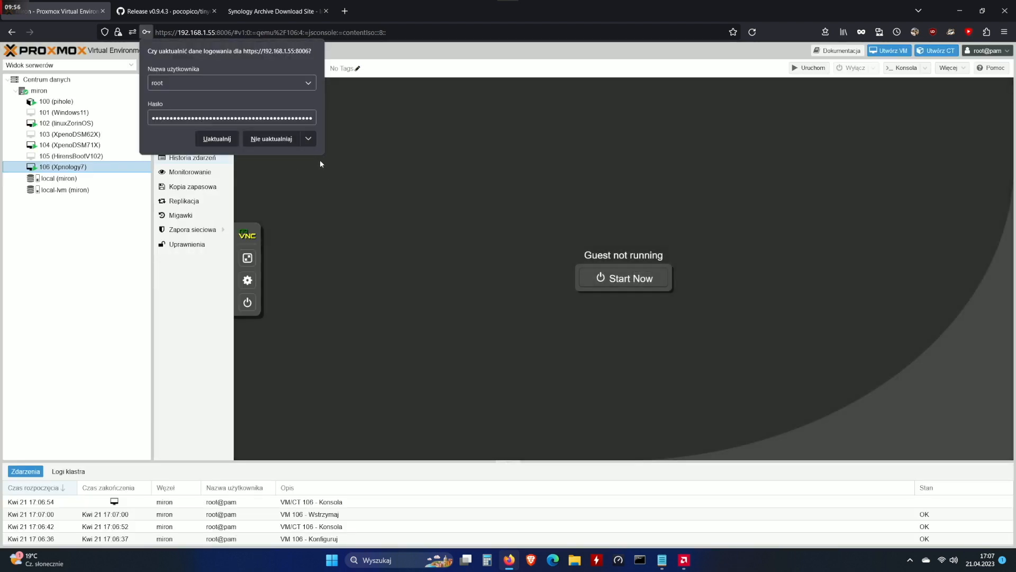
click(280, 137)
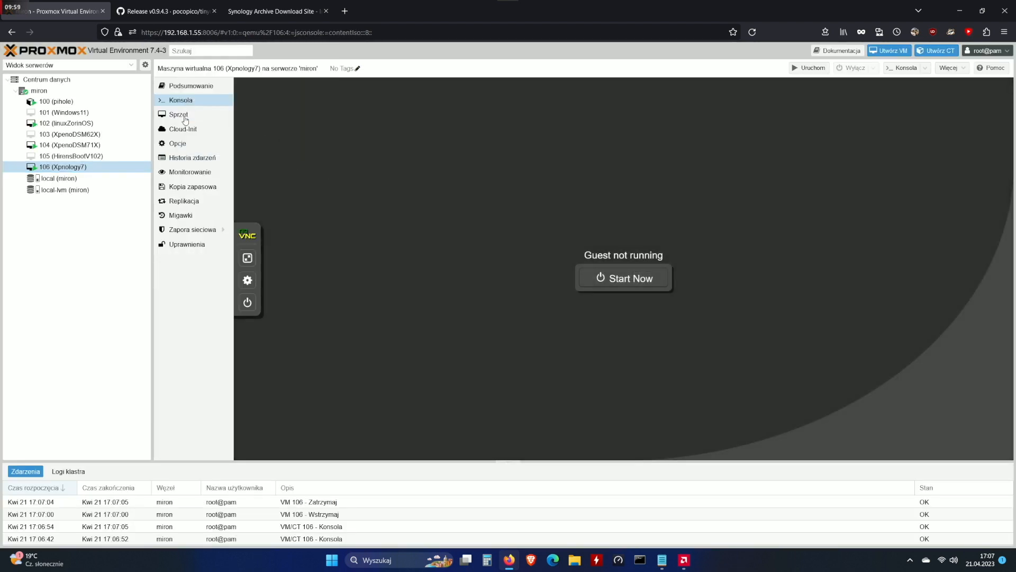
Step: Start the stopped VM 106 again so it boots with the added SATA disk
right_click(87, 169)
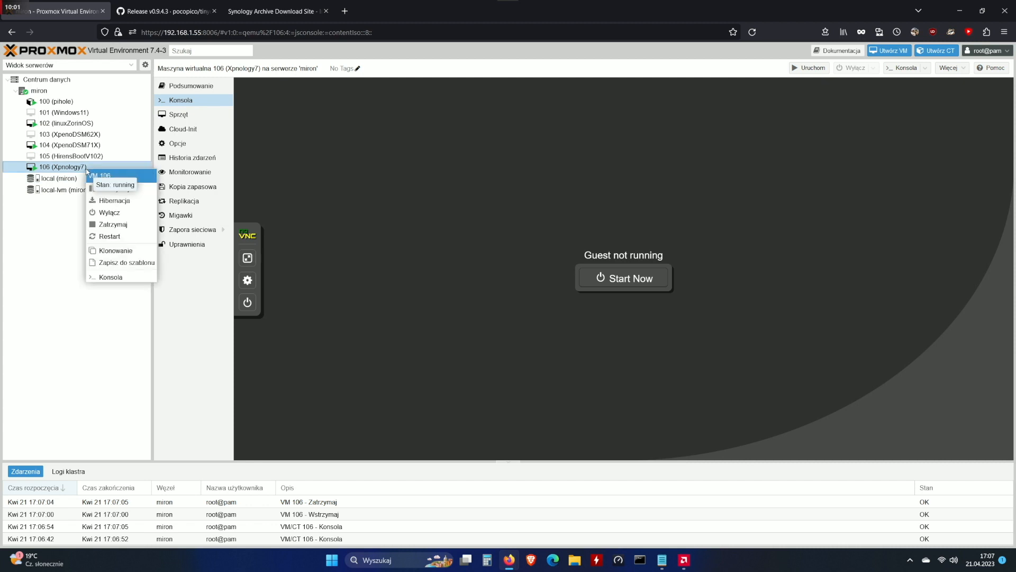
click(55, 220)
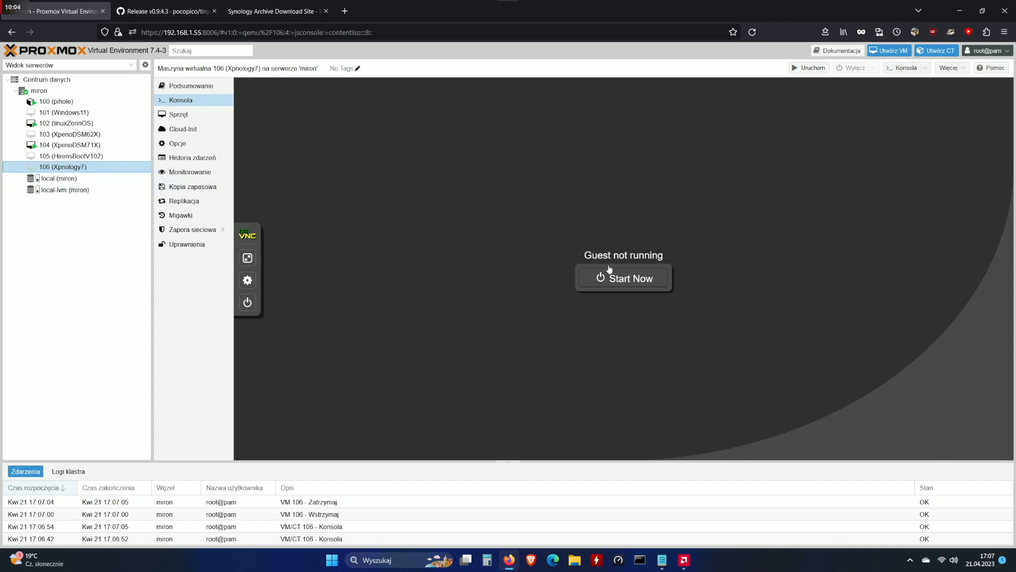
click(609, 277)
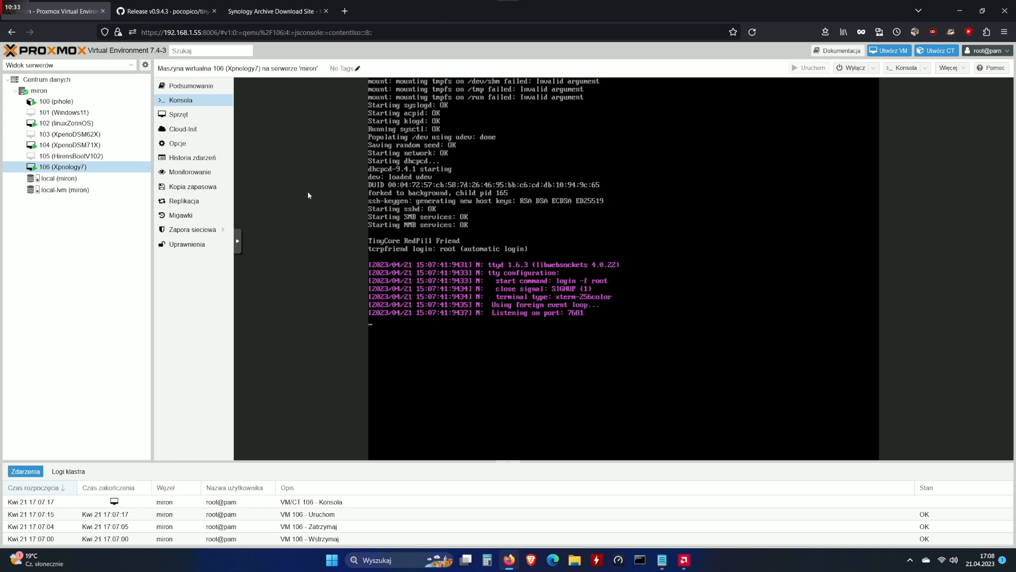
Step: Download the synology_apollolake_918+.pat system image from the 7.1.1-42962 (with Update 1) folder of the Synology archive
click(290, 13)
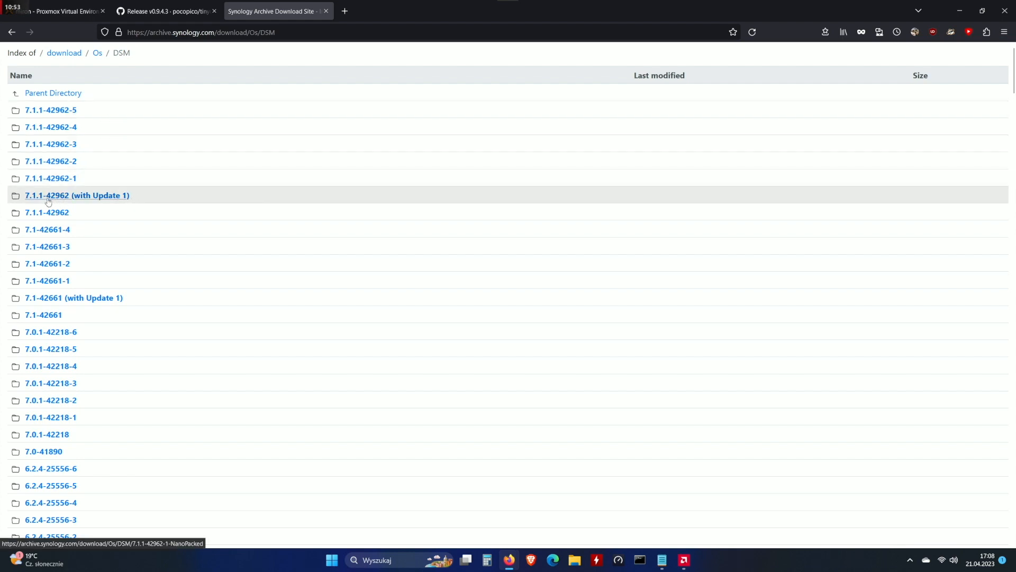
click(124, 201)
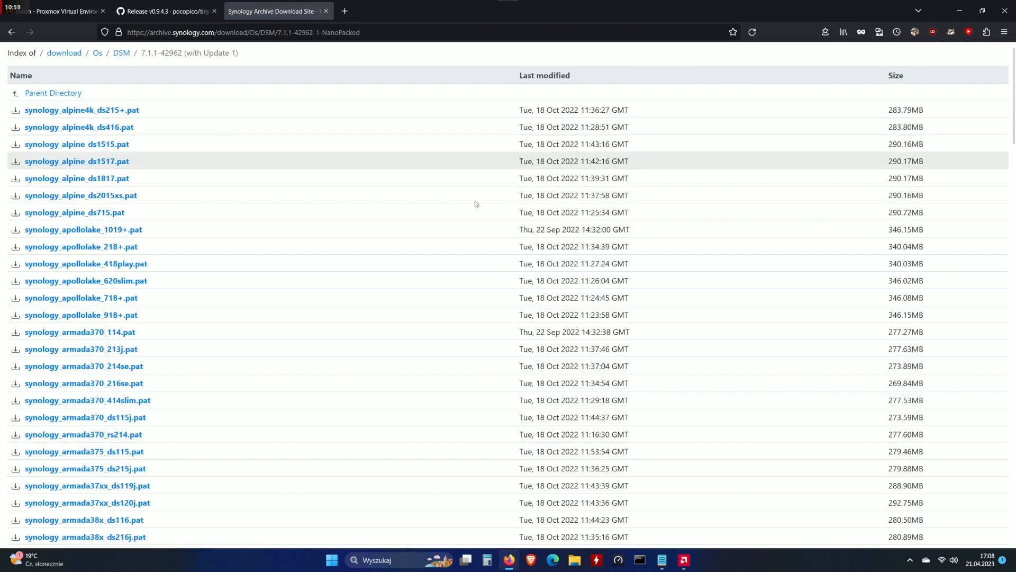
scroll(240, 329, down, 3)
scroll(239, 328, down, 10)
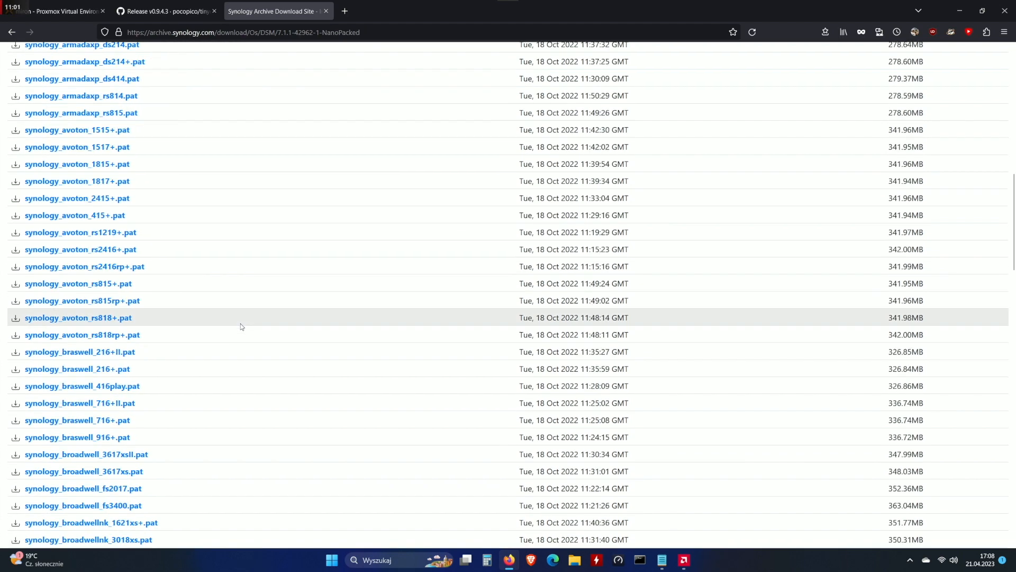
scroll(242, 312, down, 6)
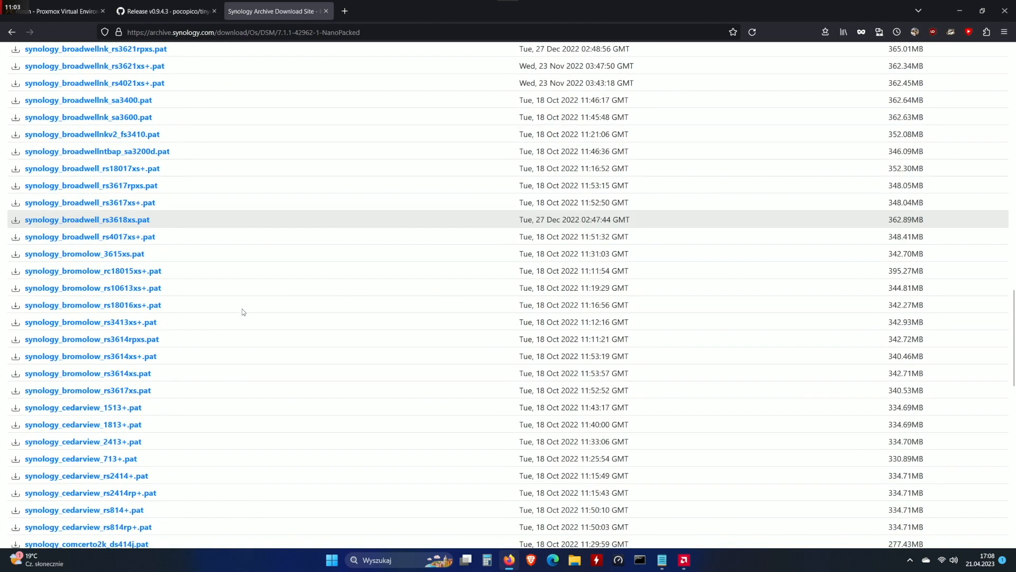
key(ctrl+f)
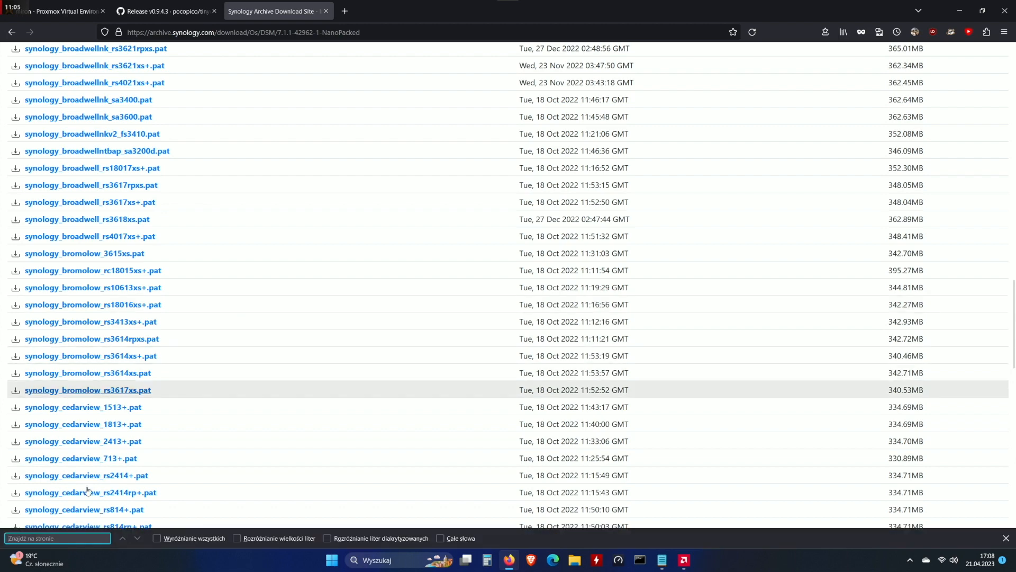
text(919)
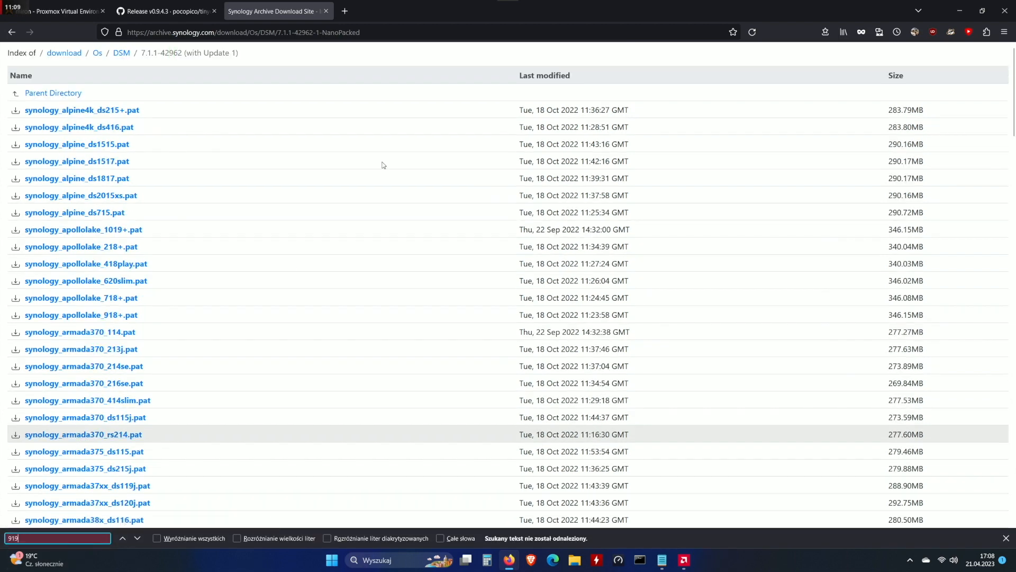
click(93, 322)
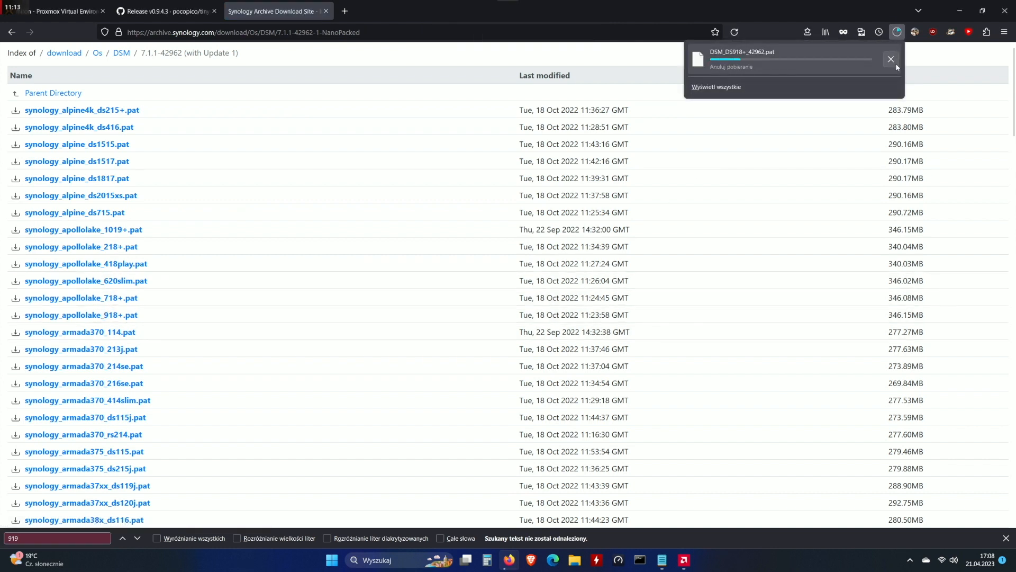
Step: Download the synology_apollolake_918+.pat update file from the archive's 7.1.1-42962-5 folder
click(11, 32)
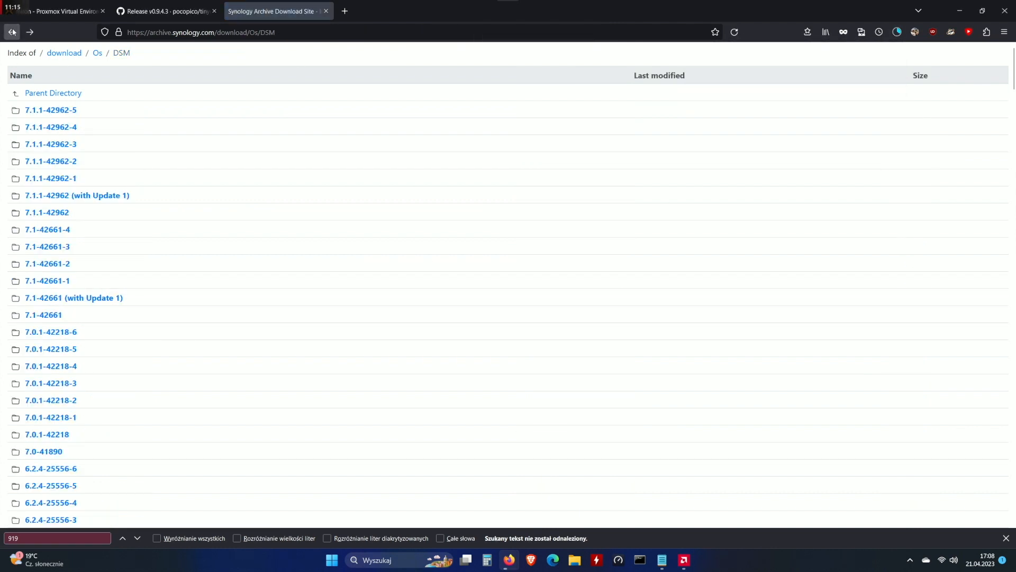
click(69, 110)
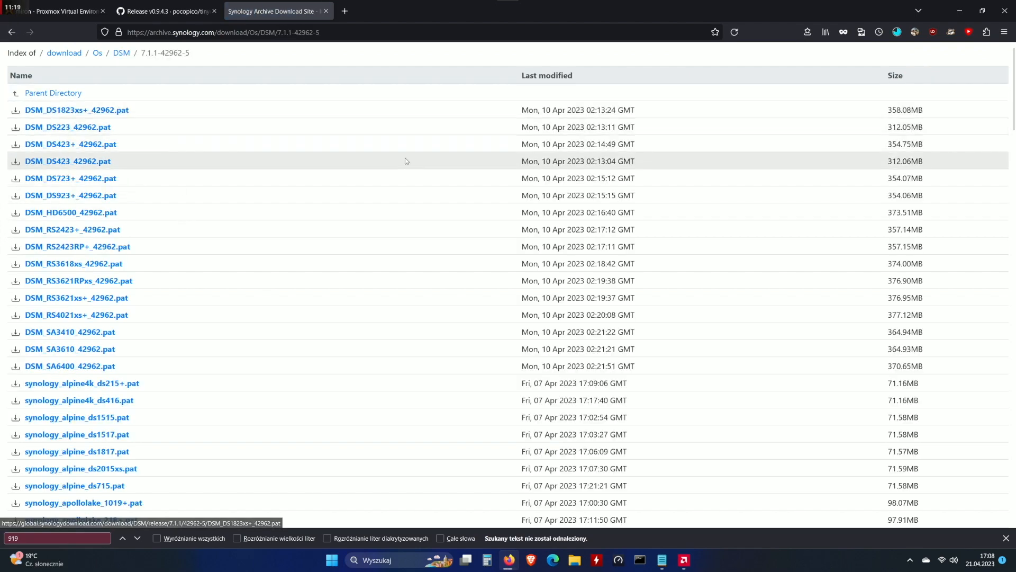
scroll(323, 315, down, 3)
scroll(322, 316, down, 1)
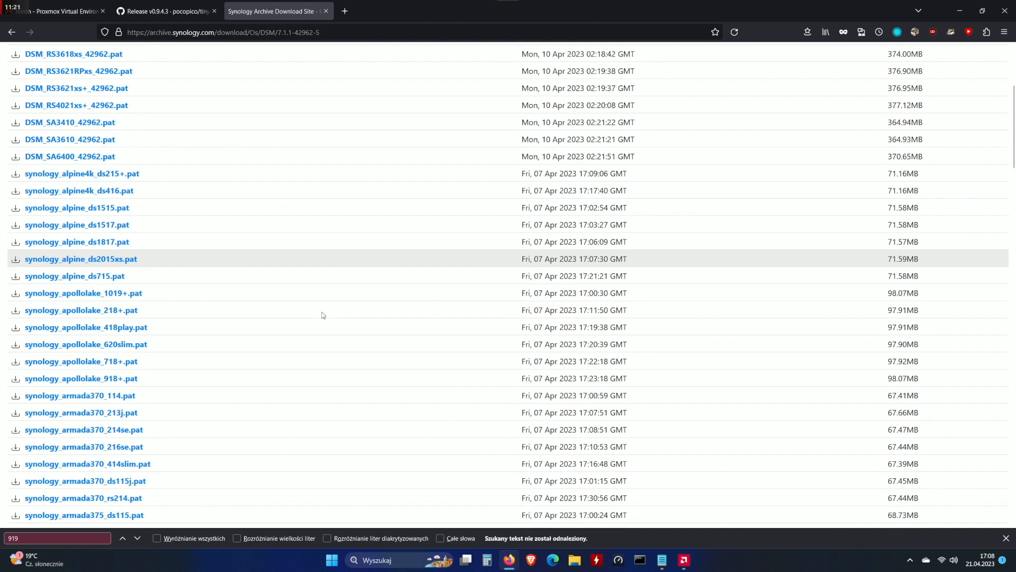
click(94, 380)
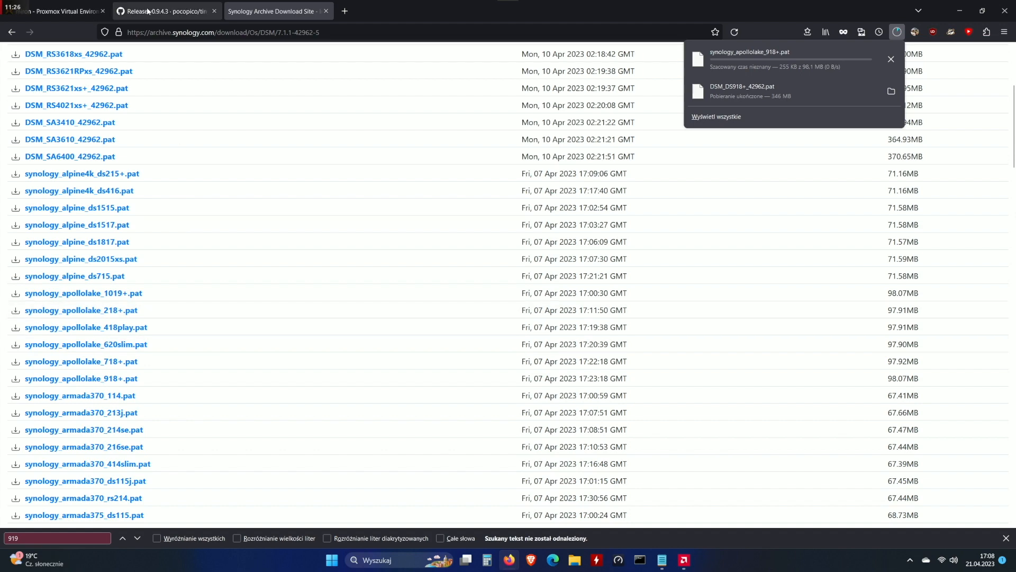
Step: Check VM 106's console for its IP address and open 192.168.1.101:5000 in a new browser tab
click(80, 12)
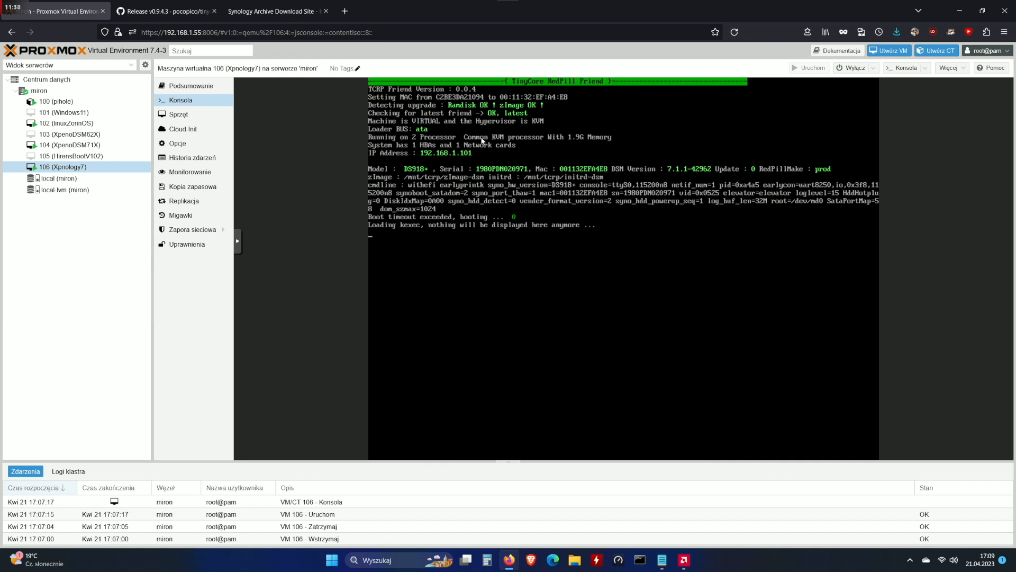
click(343, 11)
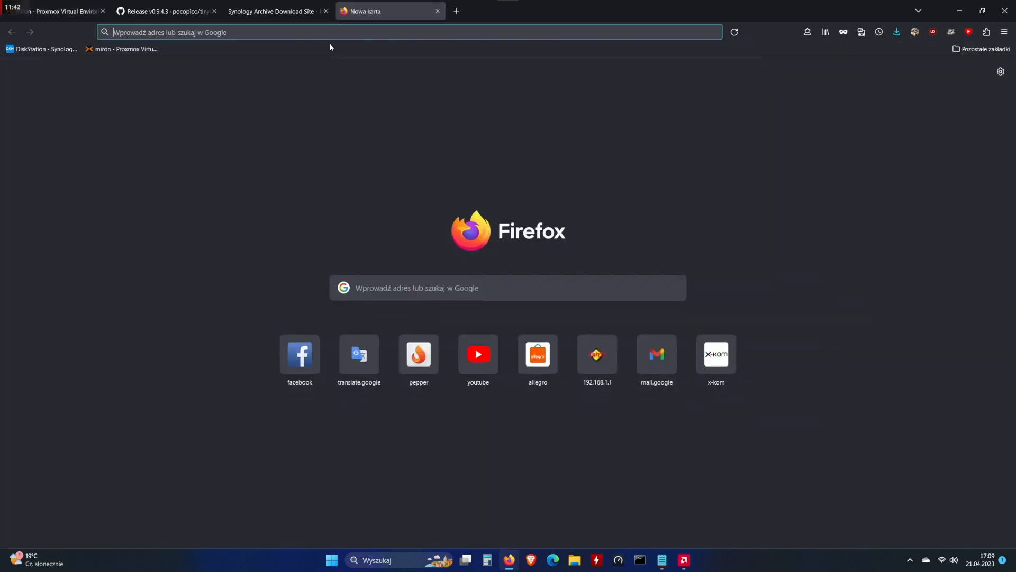
click(331, 34)
text(192.16)
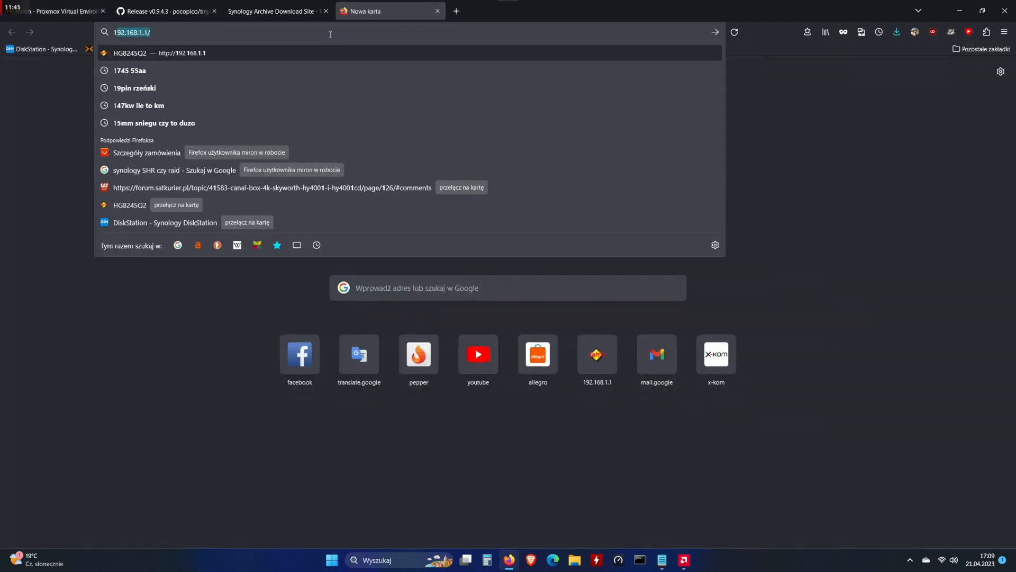
text(8.)
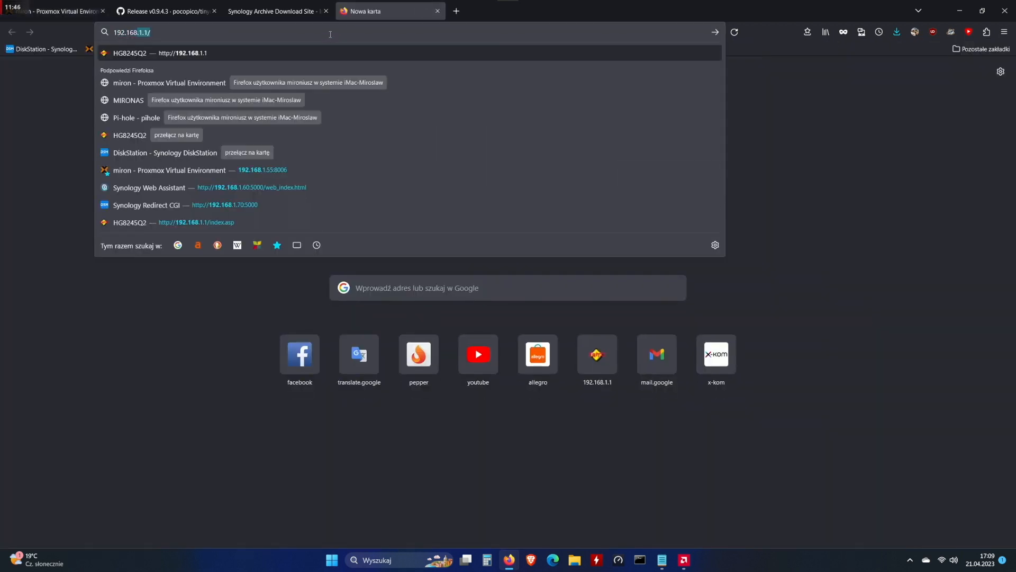
text(1.)
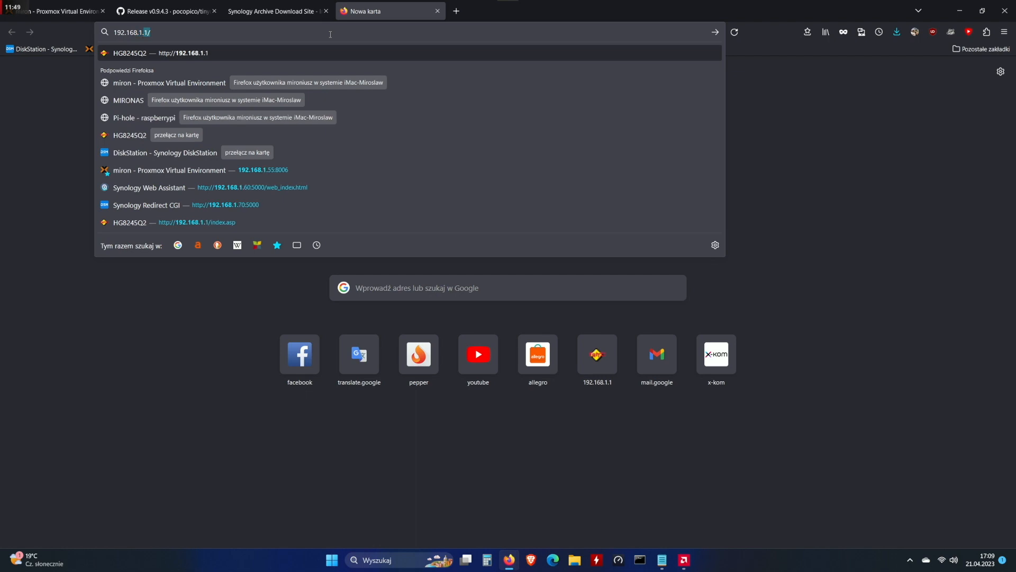
text(101)
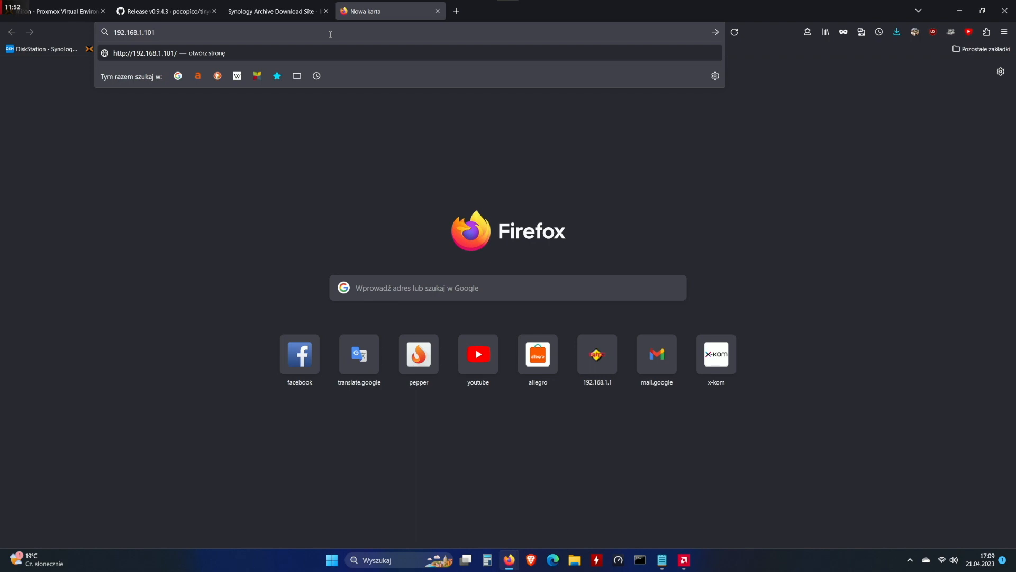
text(:)
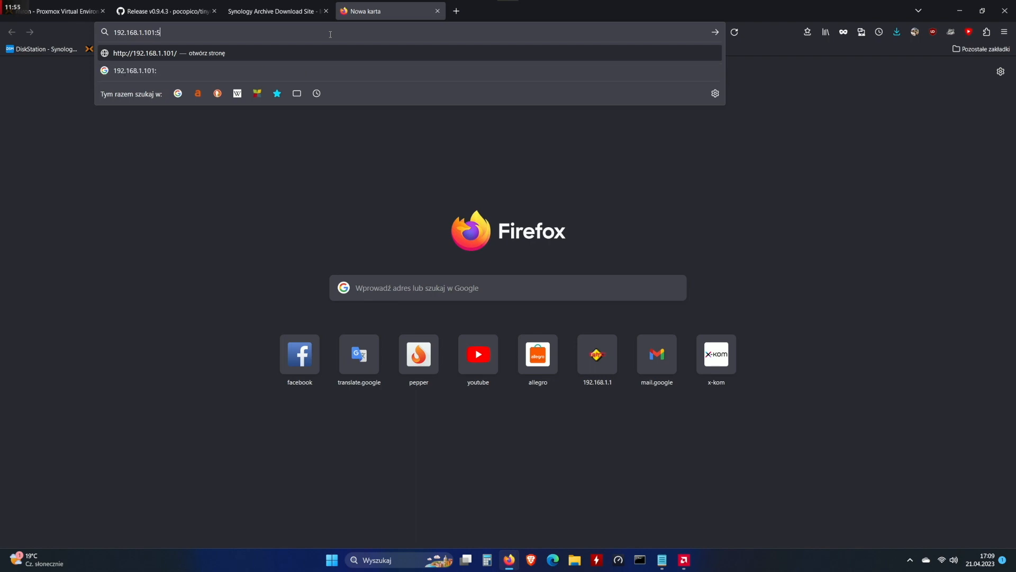
text(5000)
key(Return)
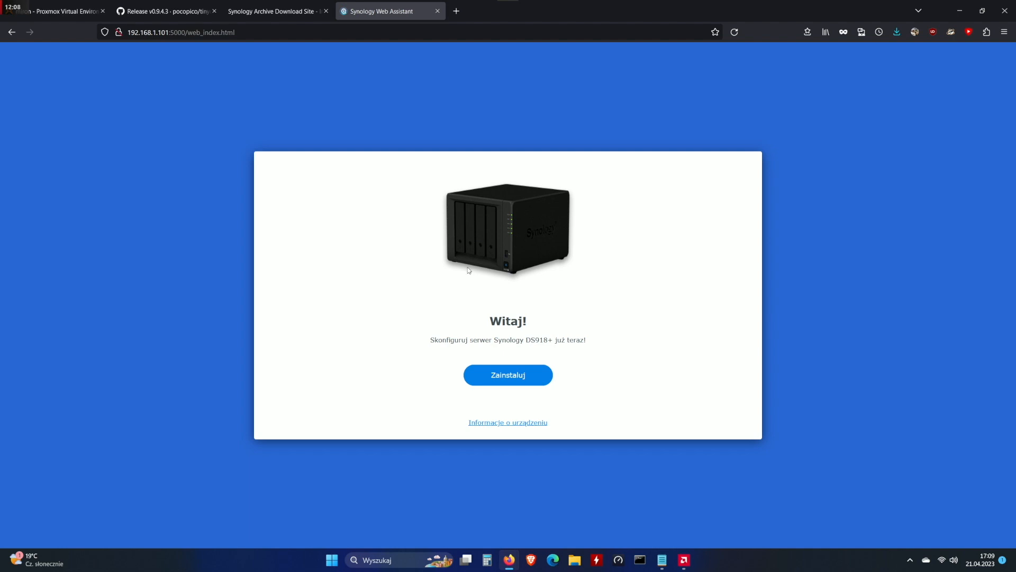
Step: Start the DiskStation Manager installation and select DSM_DS918+_42962.pat from the ThinClient\DSM folder as the system file
click(523, 378)
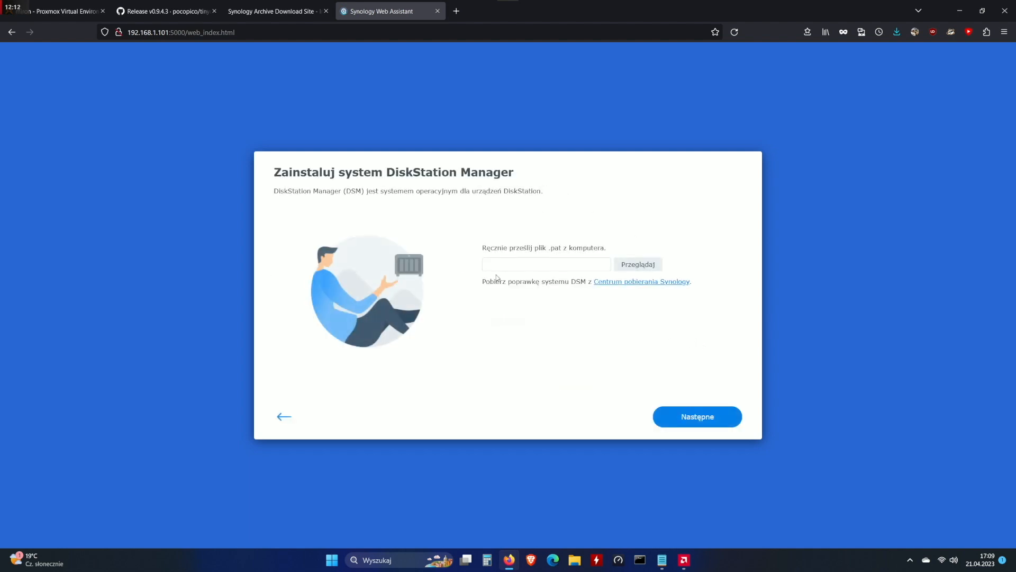
click(638, 267)
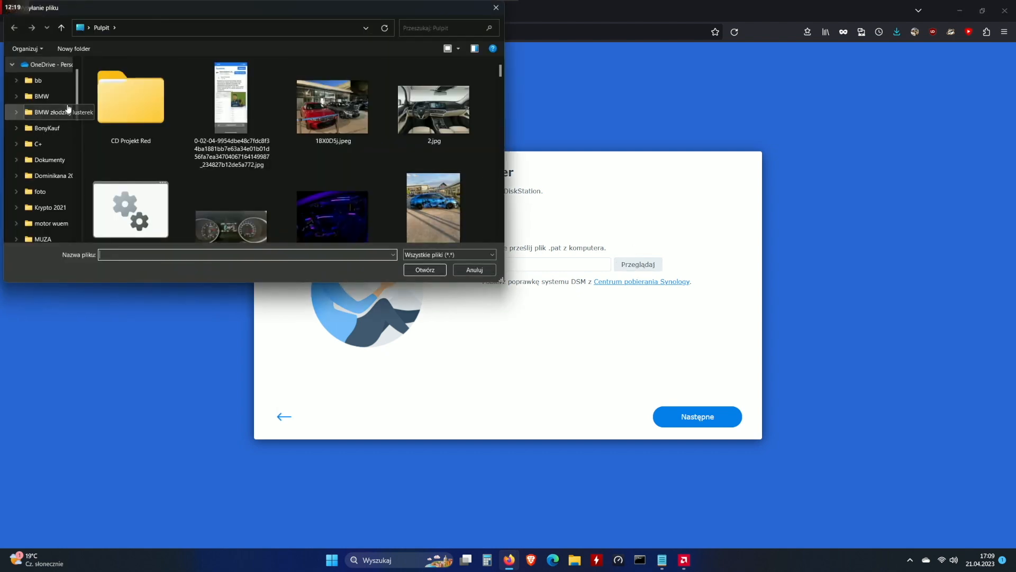
scroll(76, 126, down, 2)
drag(75, 126, 74, 163)
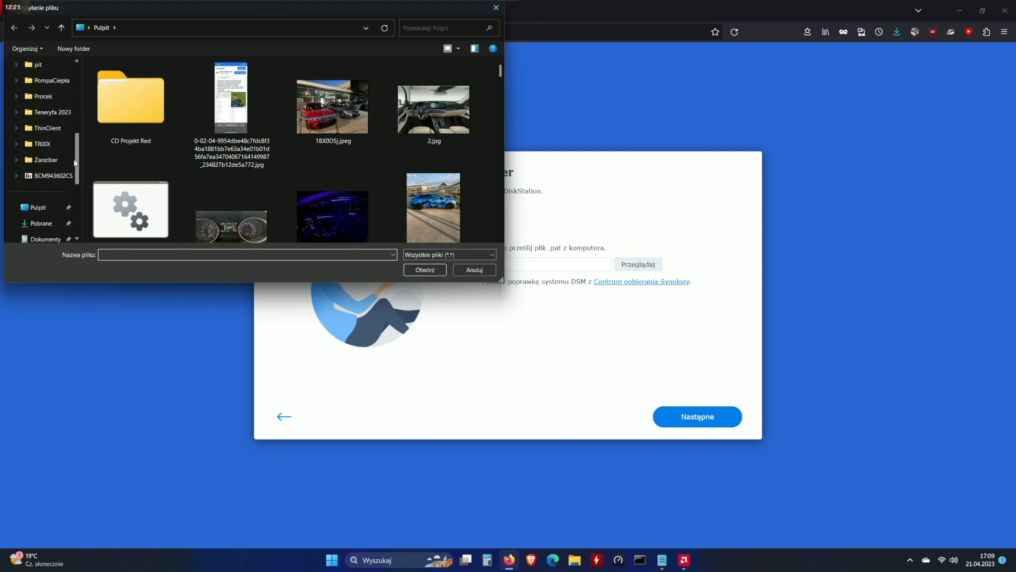
click(50, 128)
click(114, 80)
double_click(115, 80)
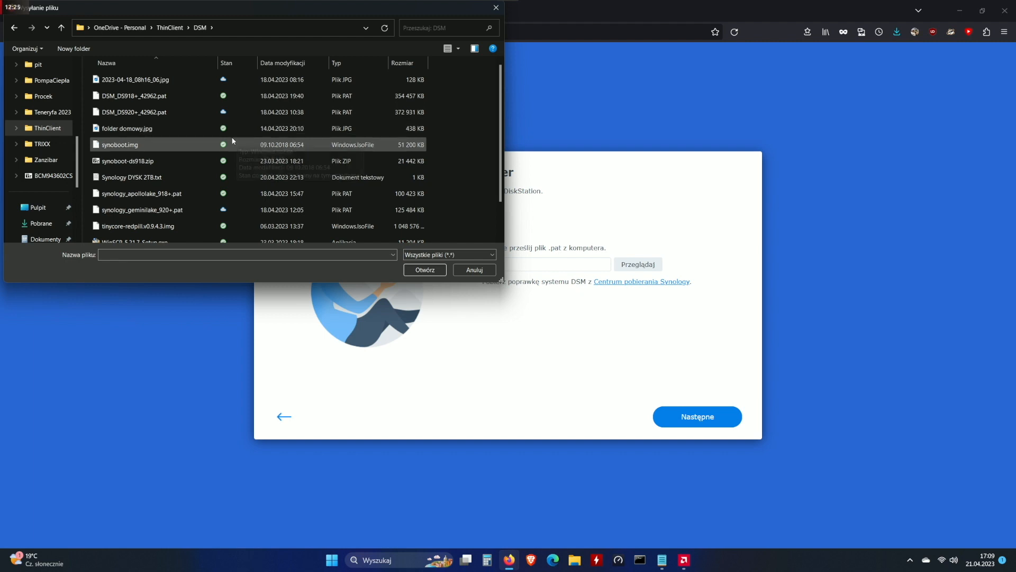
click(137, 98)
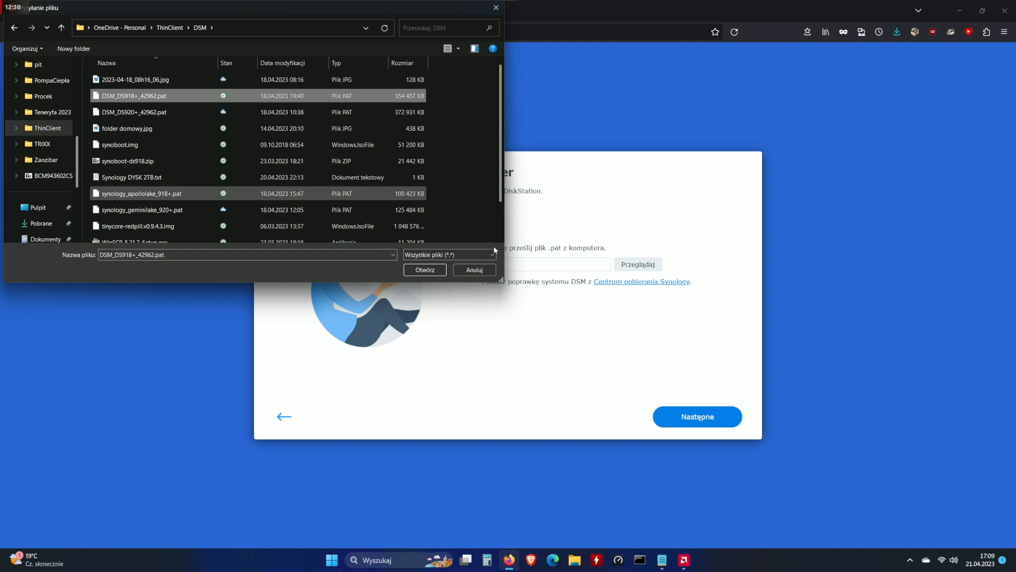
click(425, 270)
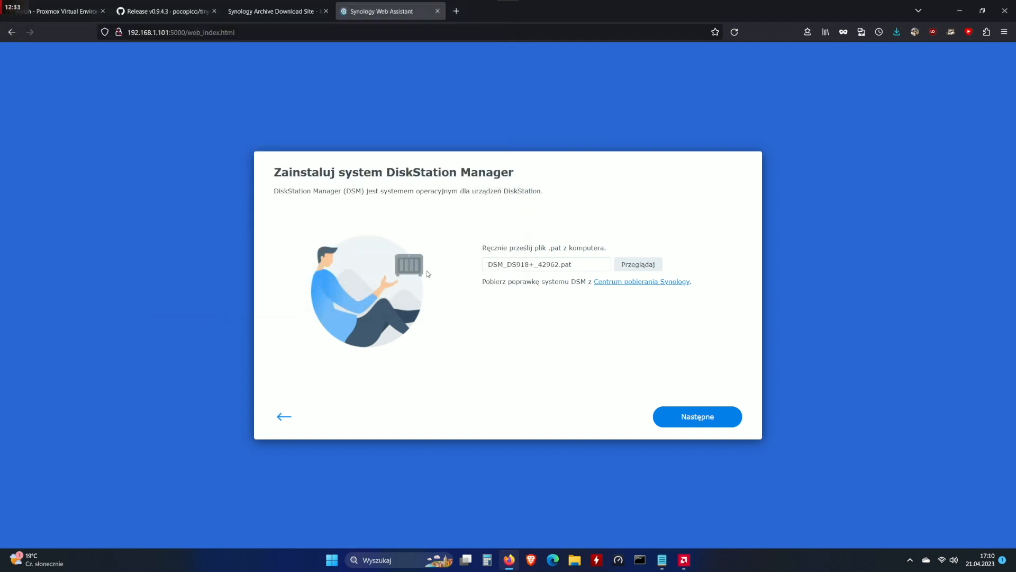
Step: Proceed with the DSM installation, acknowledging that all data on the disks will be erased
click(708, 419)
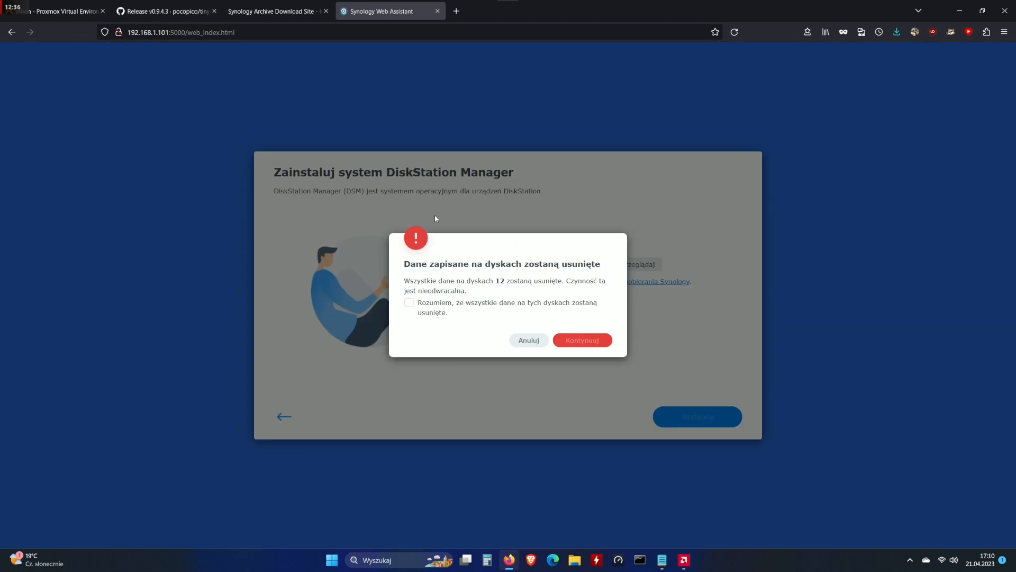
click(411, 302)
click(594, 341)
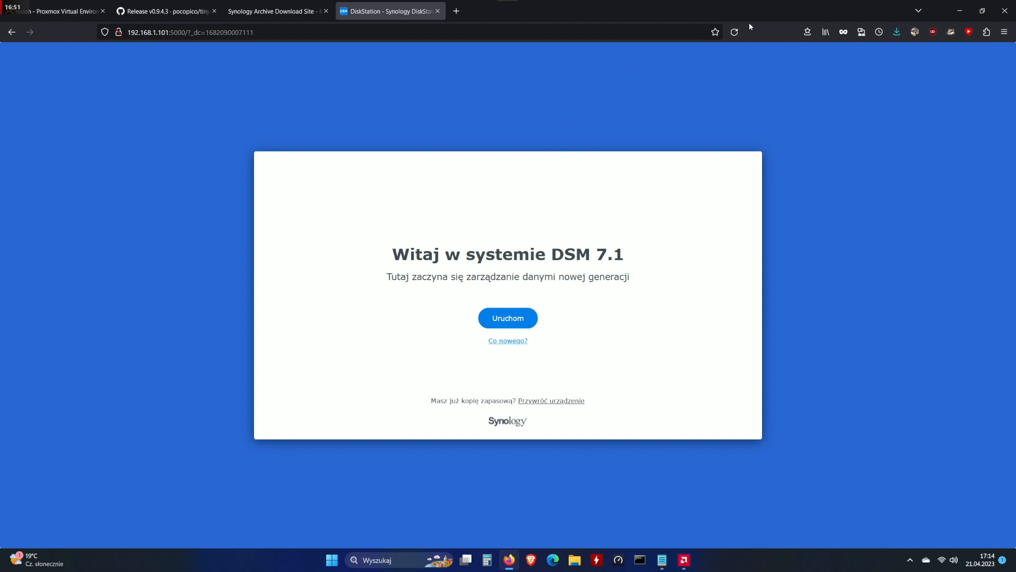
Step: Begin the DSM 7.1 first-time setup, name the device Xpn7 and enter the administrator account name
click(514, 324)
click(484, 231)
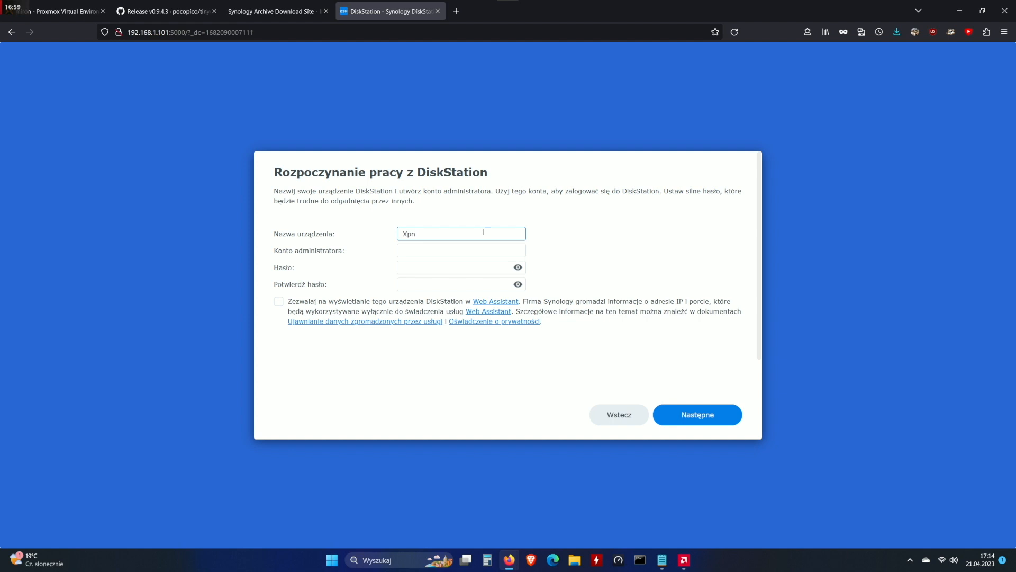
click(467, 250)
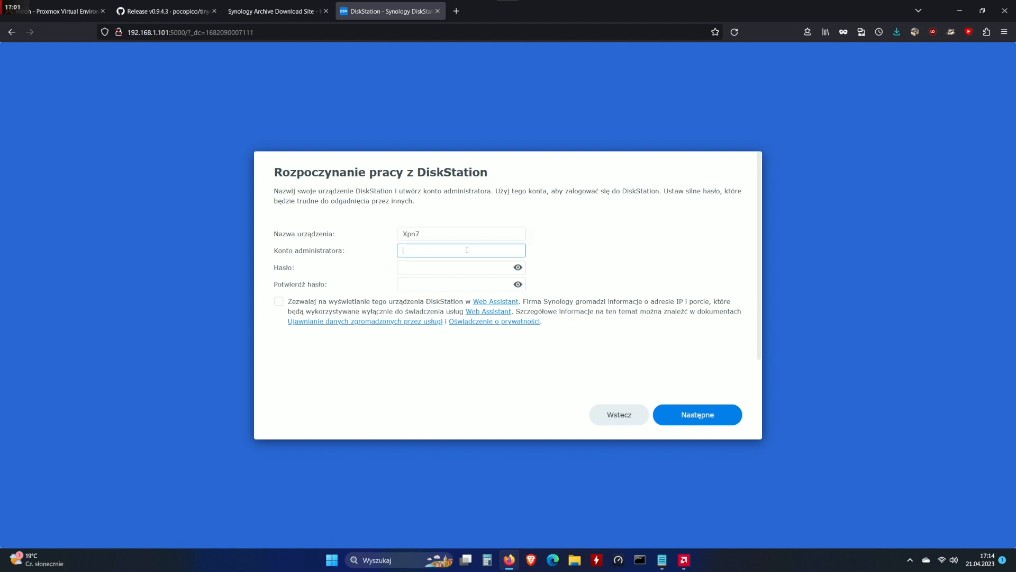
text(miron)
key(Tab)
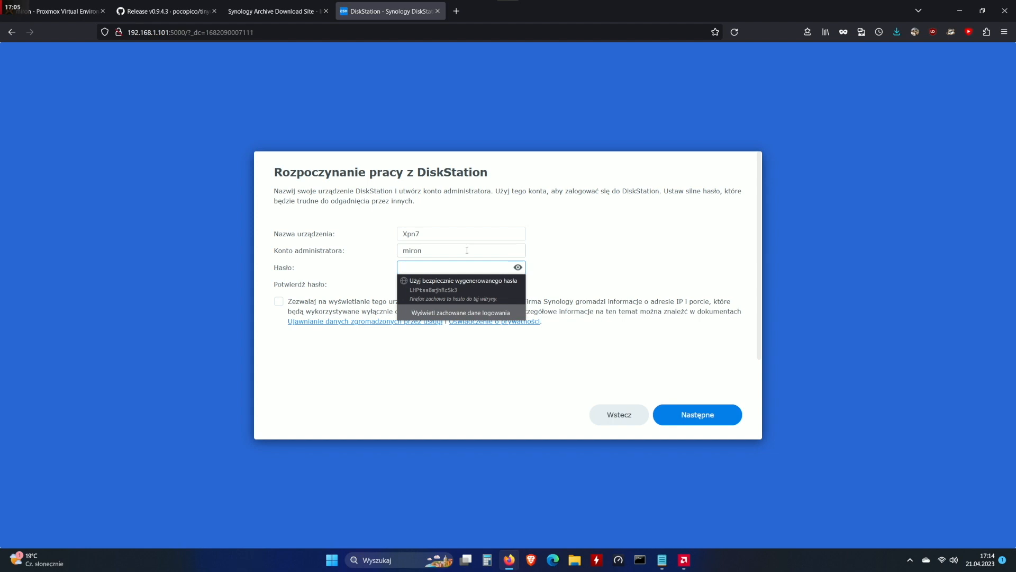
Step: Try to set and confirm the administrator account password
text(•)
key(BackSpace)
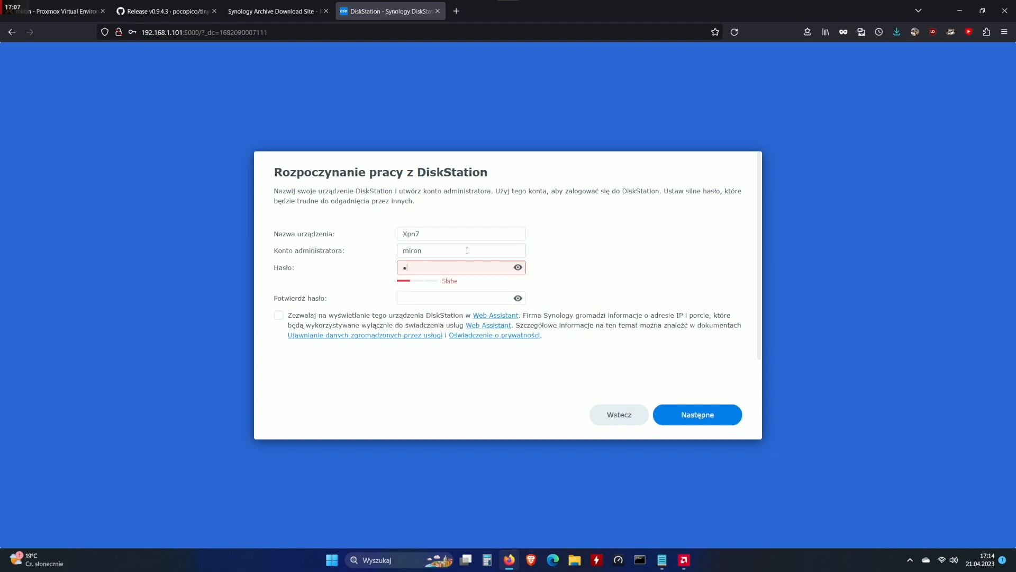
text(•••••)
click(468, 297)
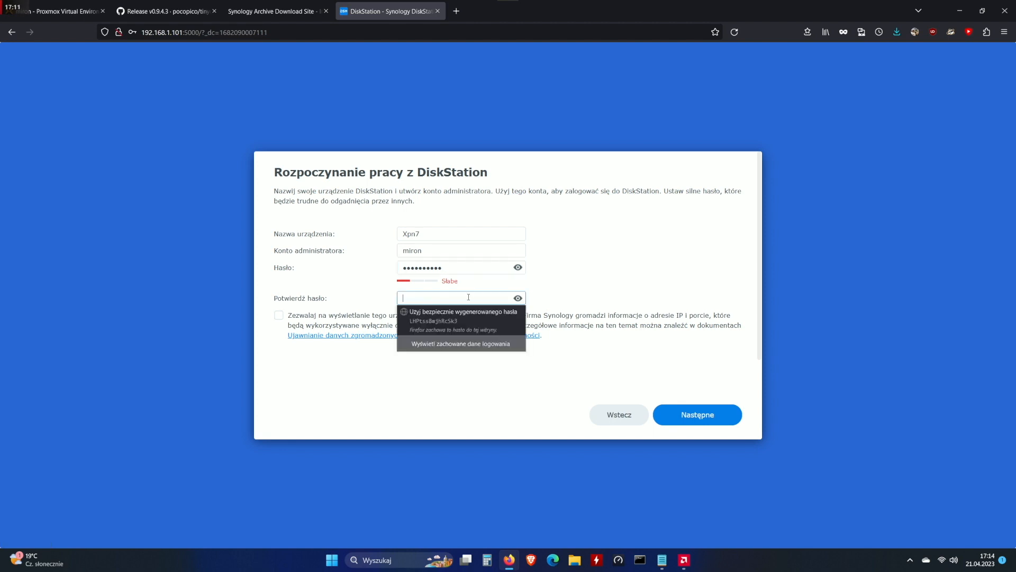
text(••••••••)
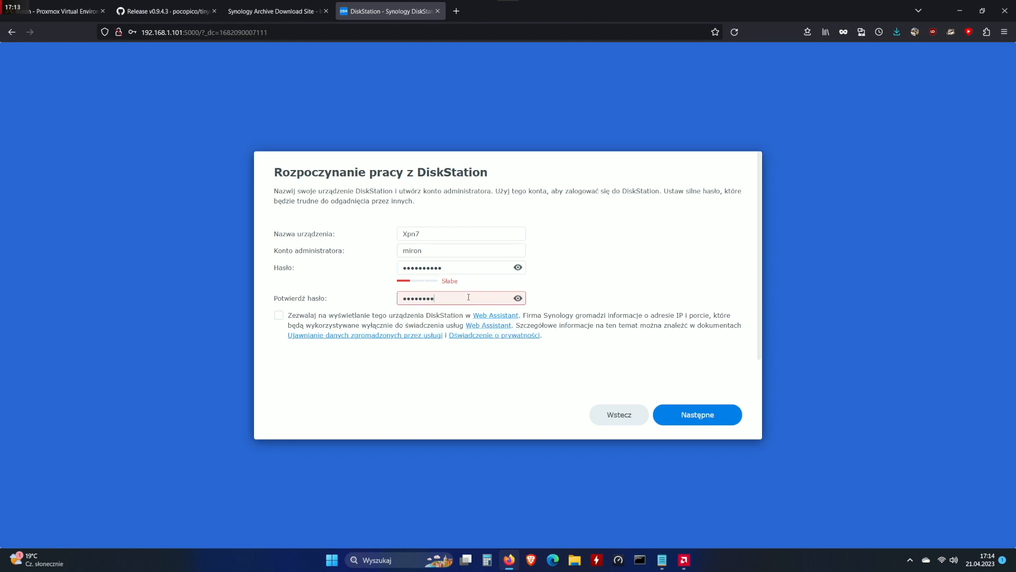
click(714, 417)
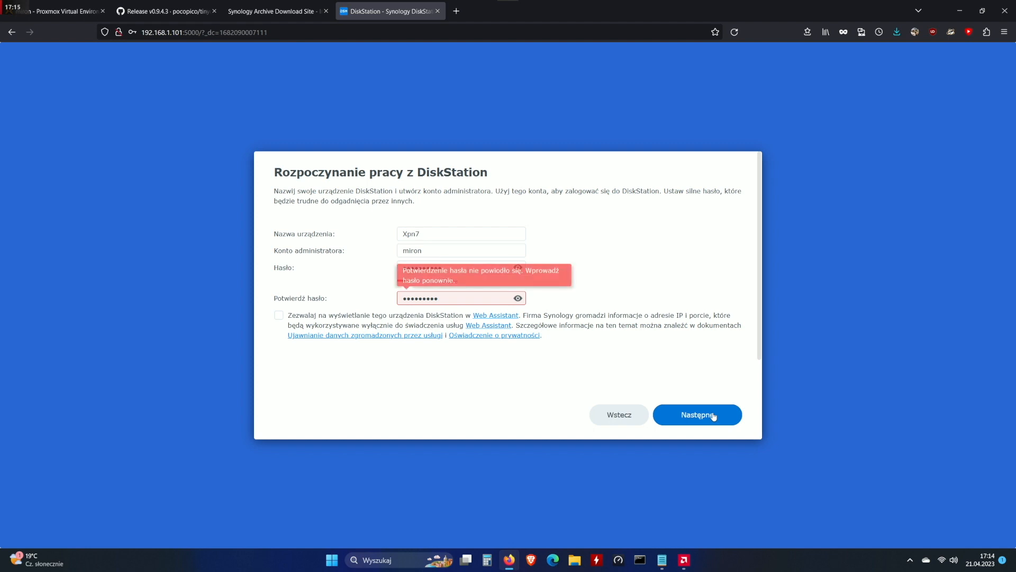
Step: Re-enter the administrator password and its confirmation, submit the account form and save the login in the browser
click(456, 297)
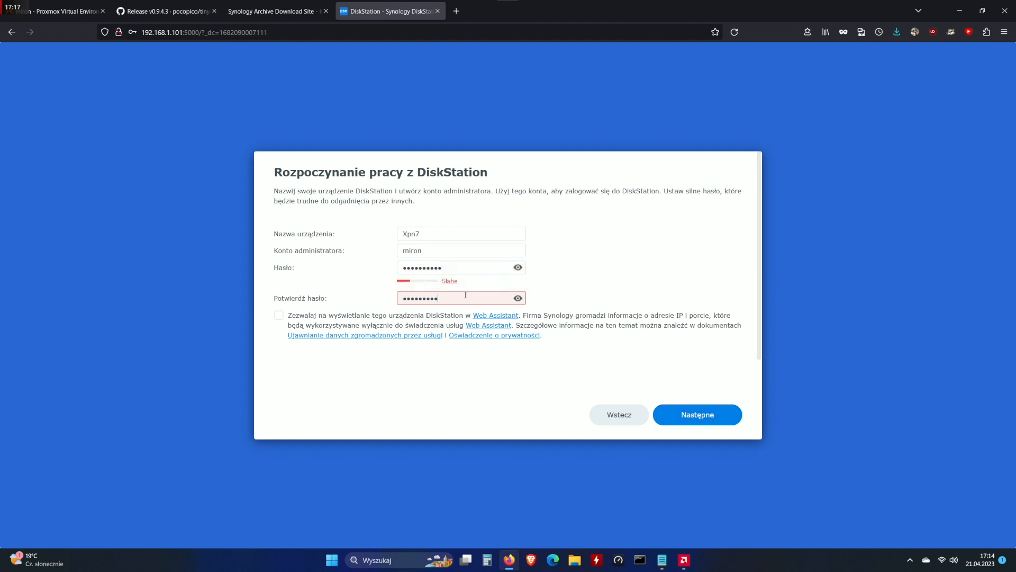
drag(465, 295, 156, 304)
text(••••••••)
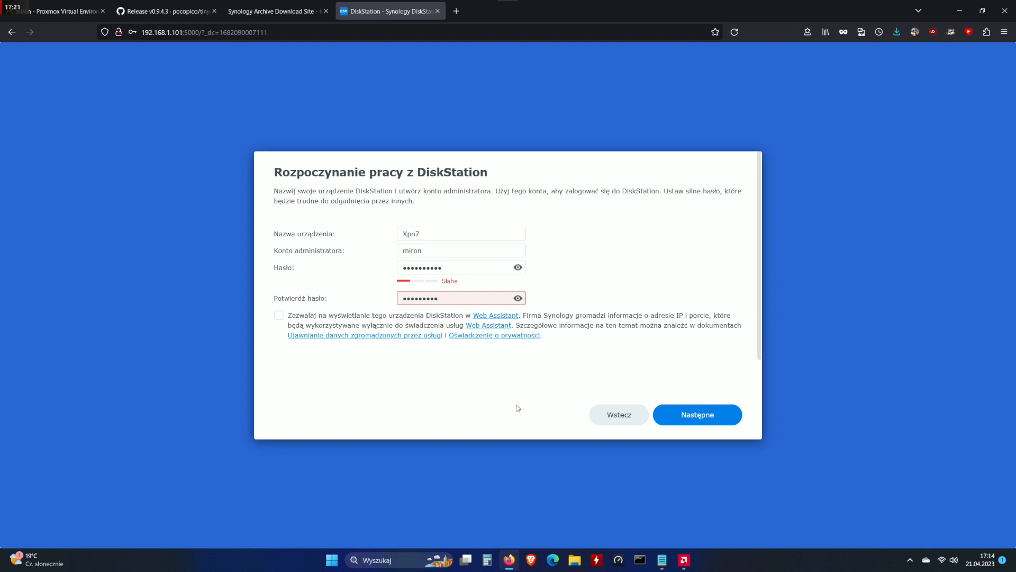
drag(493, 267, 189, 258)
text(•••••••)
click(691, 422)
click(702, 416)
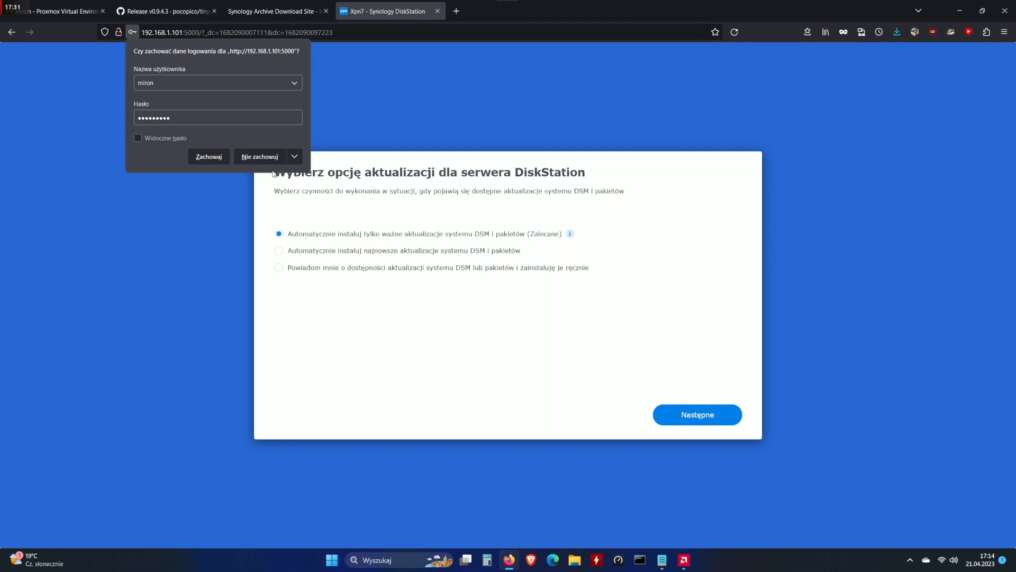
click(207, 155)
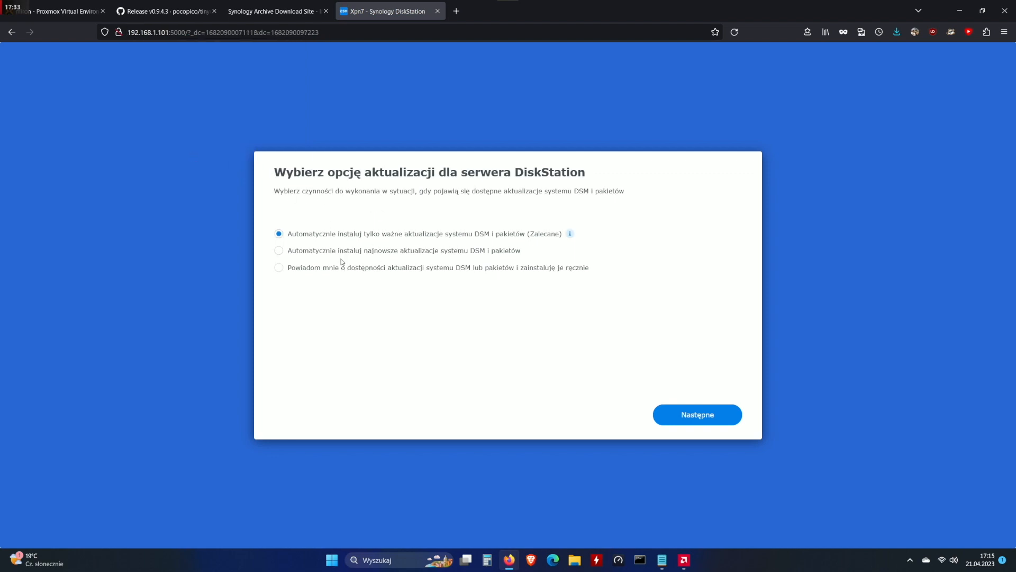
Step: Choose update notifications with manual installation, and finish the setup without a Synology account or consent to data collection
click(319, 268)
click(718, 413)
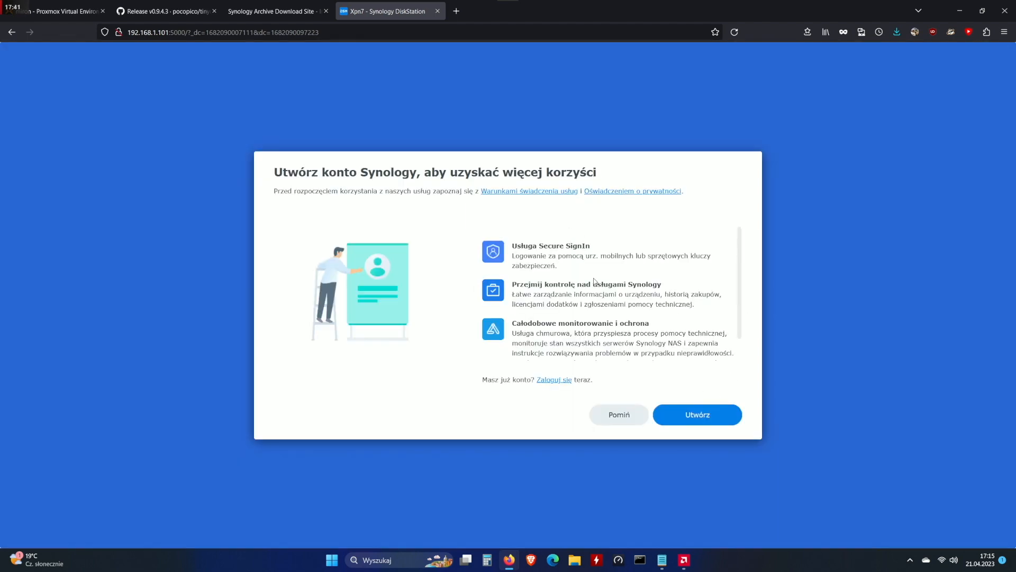
click(627, 417)
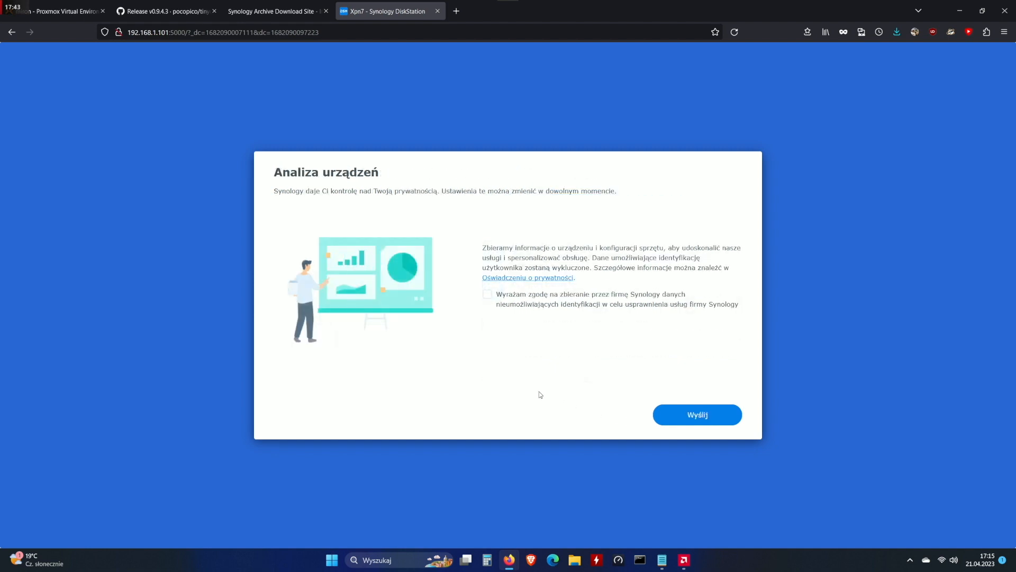
click(703, 417)
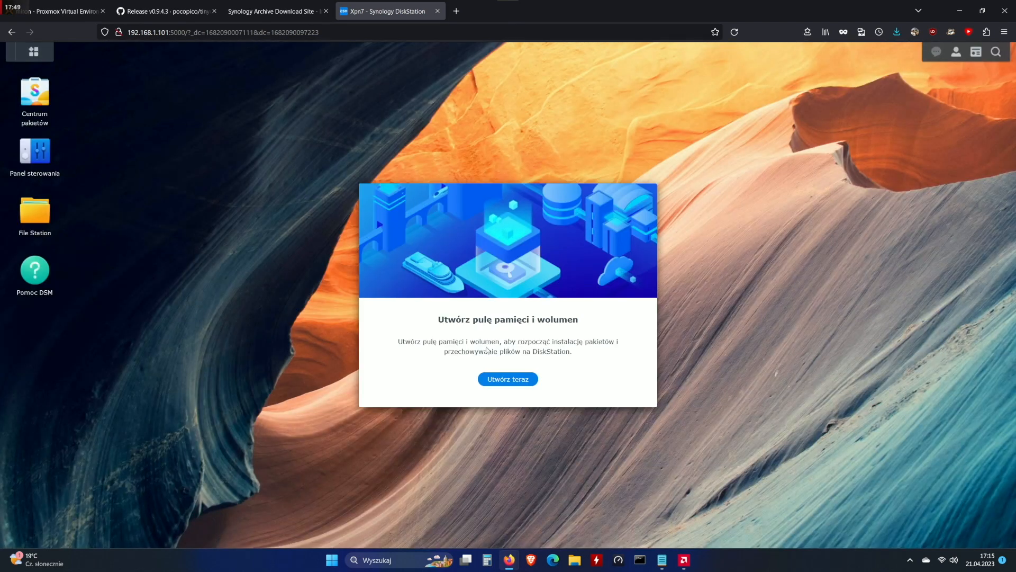
Step: Start the storage creation wizard and configure an SHR storage pool on drive 12, skipping the drive check
click(508, 379)
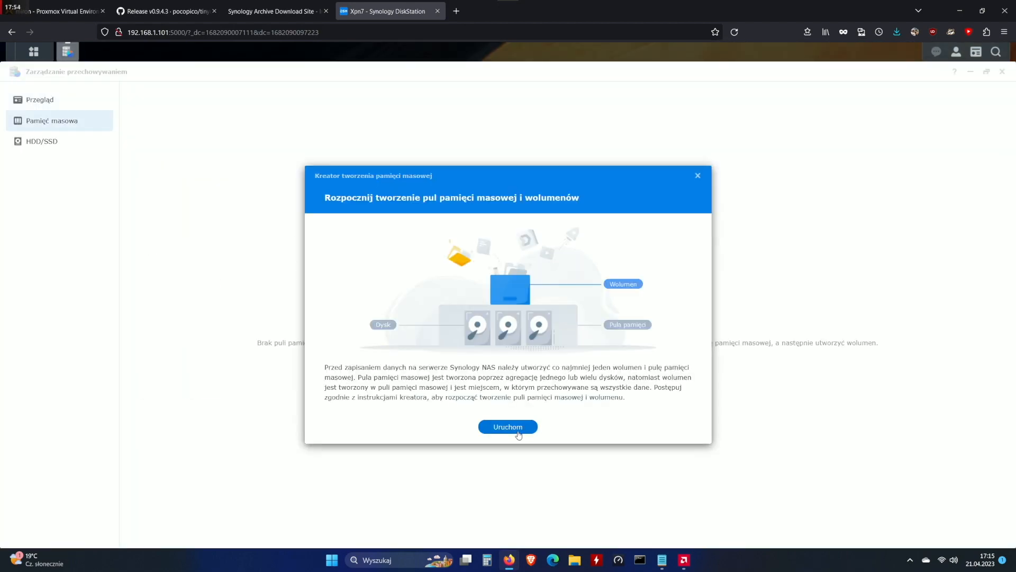
click(518, 430)
click(673, 436)
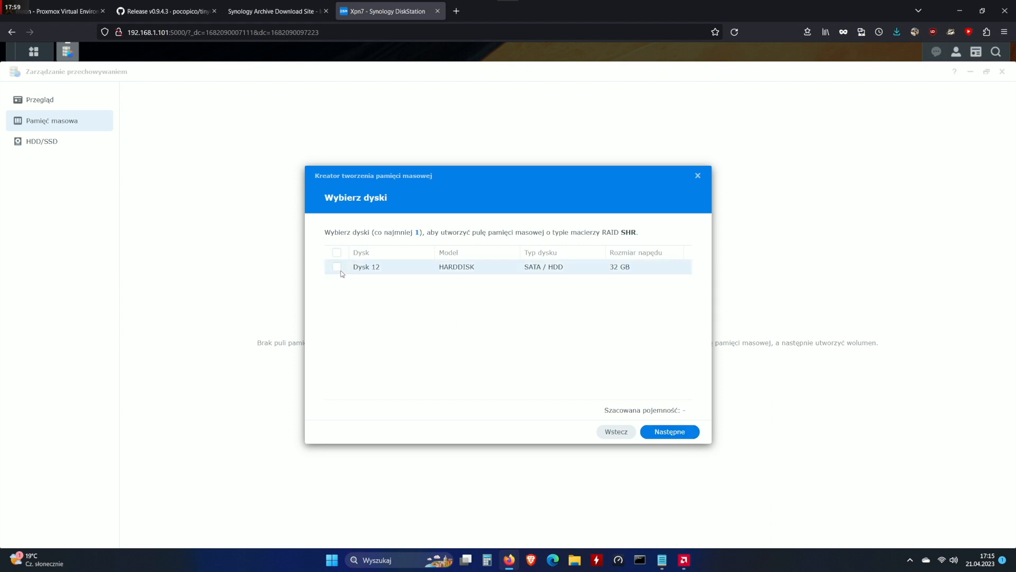
click(338, 268)
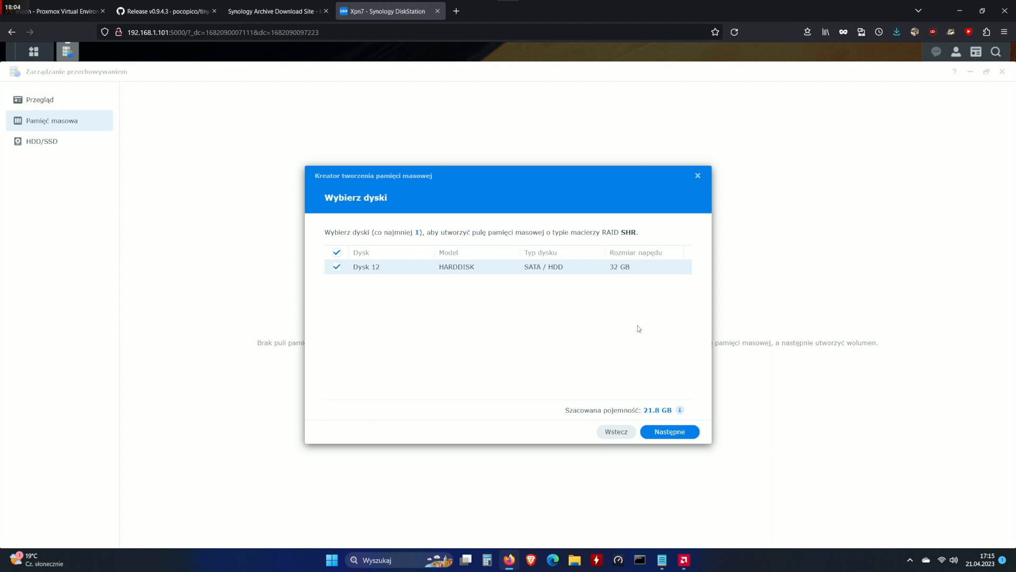
click(689, 435)
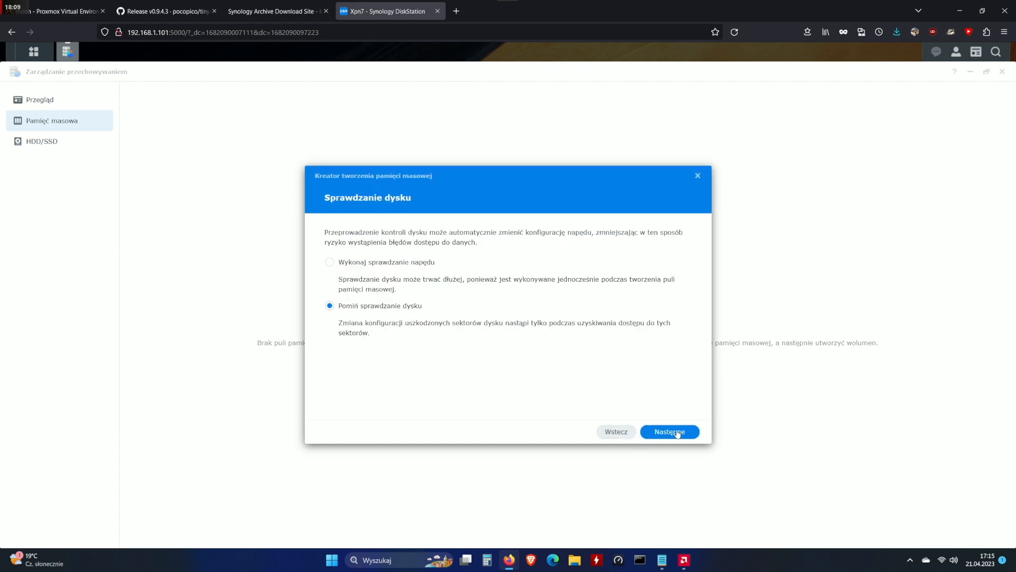
click(674, 431)
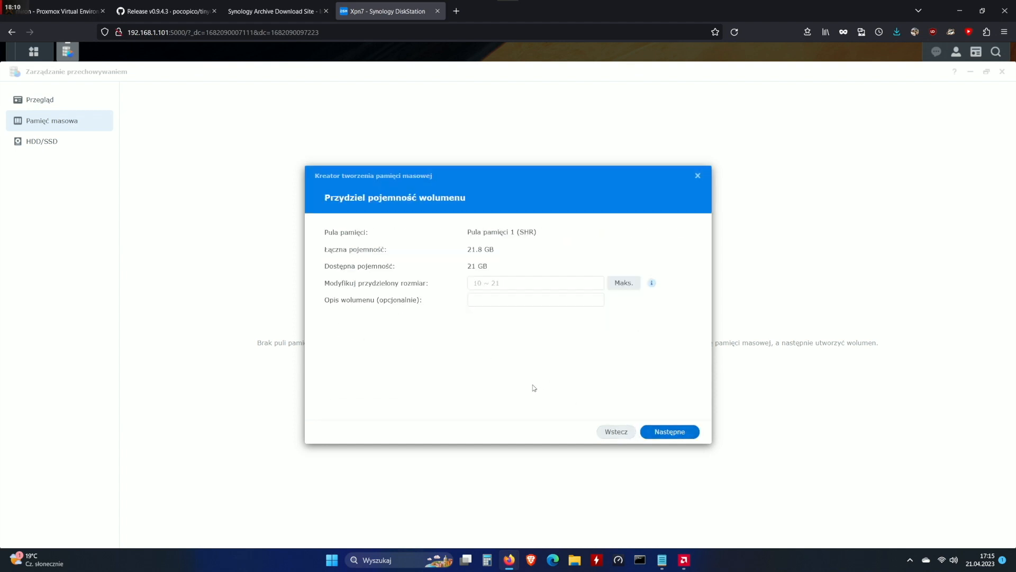
Step: Allocate the maximum capacity to the volume, keep Btrfs as its file system and apply the storage settings
click(623, 282)
click(685, 436)
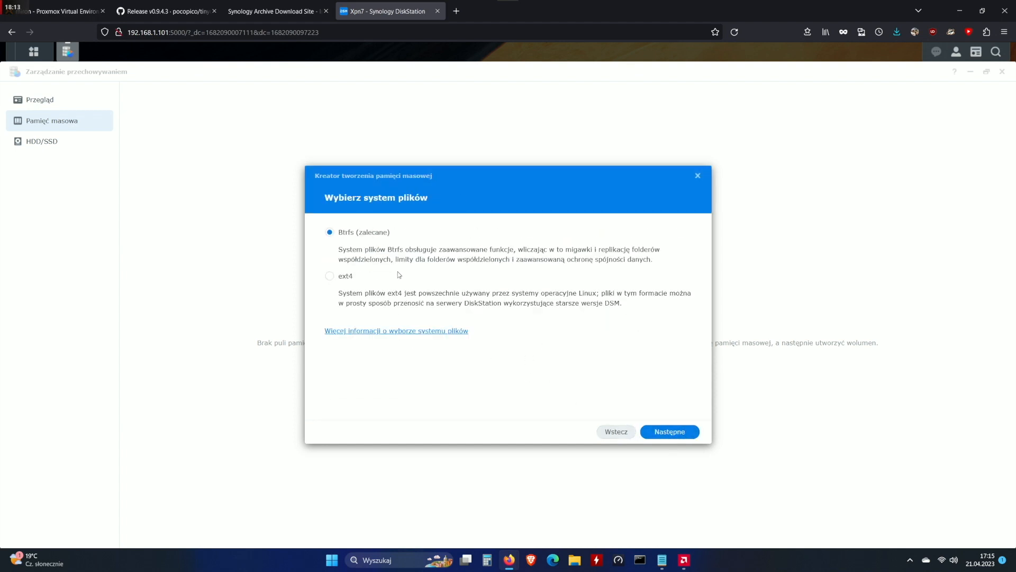
click(673, 432)
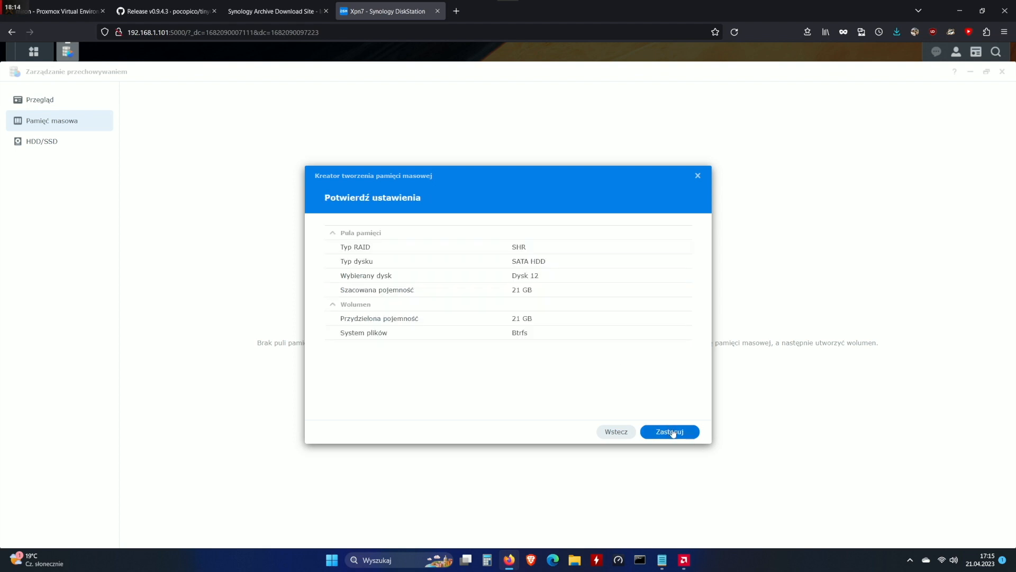
click(677, 432)
click(596, 324)
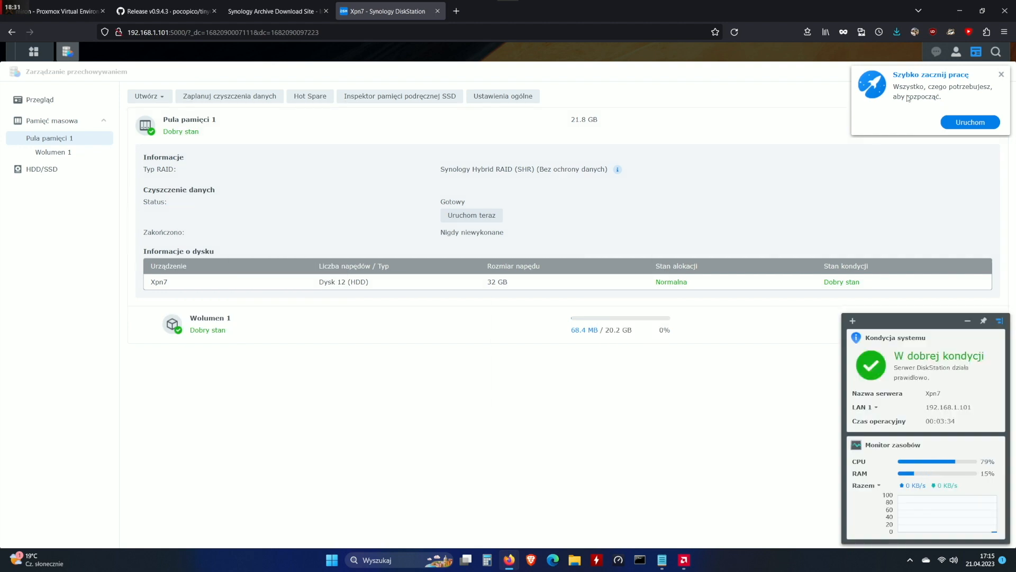
Step: Dismiss the quick-start offer and its DSM Help notice, and close the storage manager
click(1001, 74)
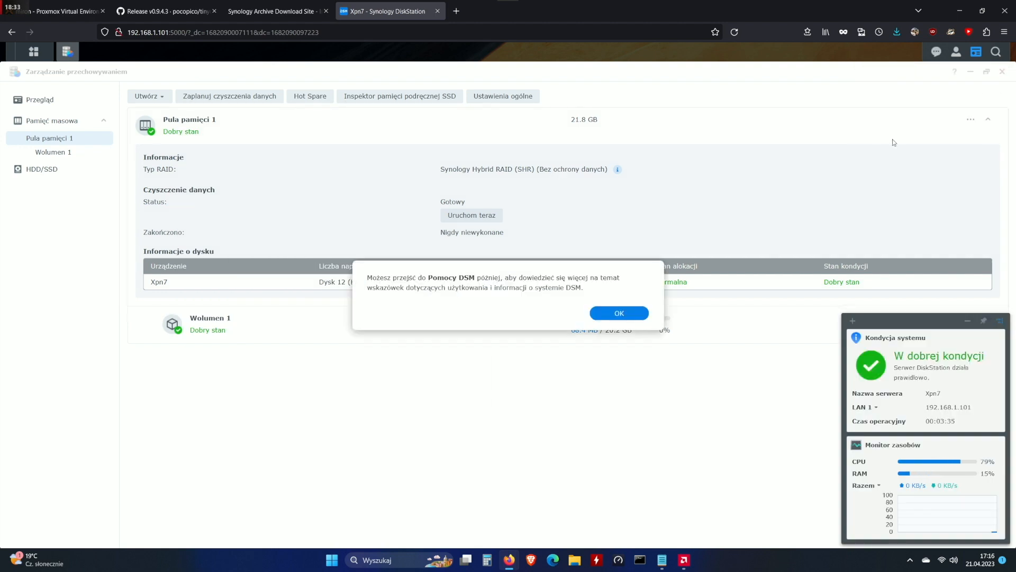
click(633, 315)
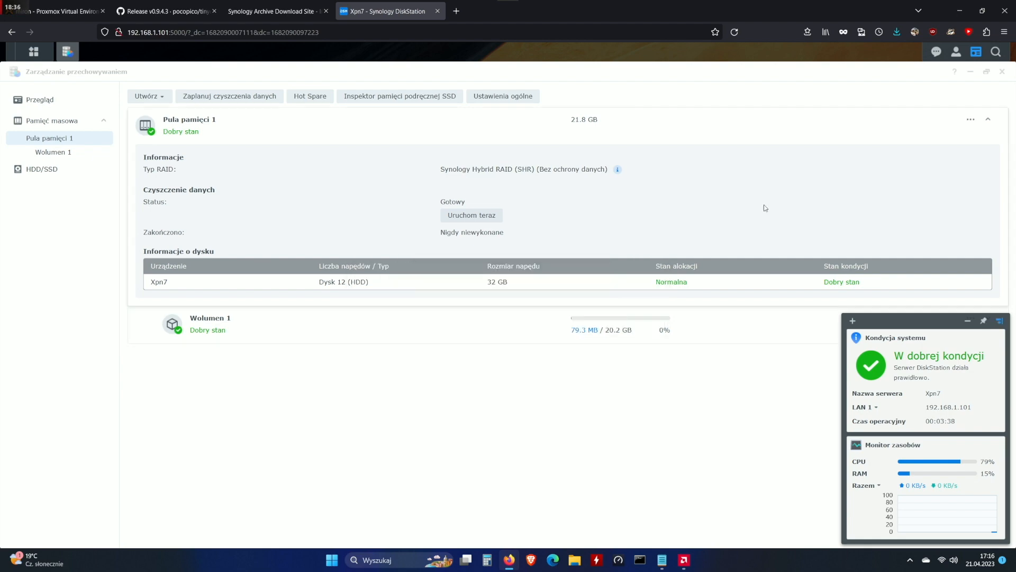
click(1004, 71)
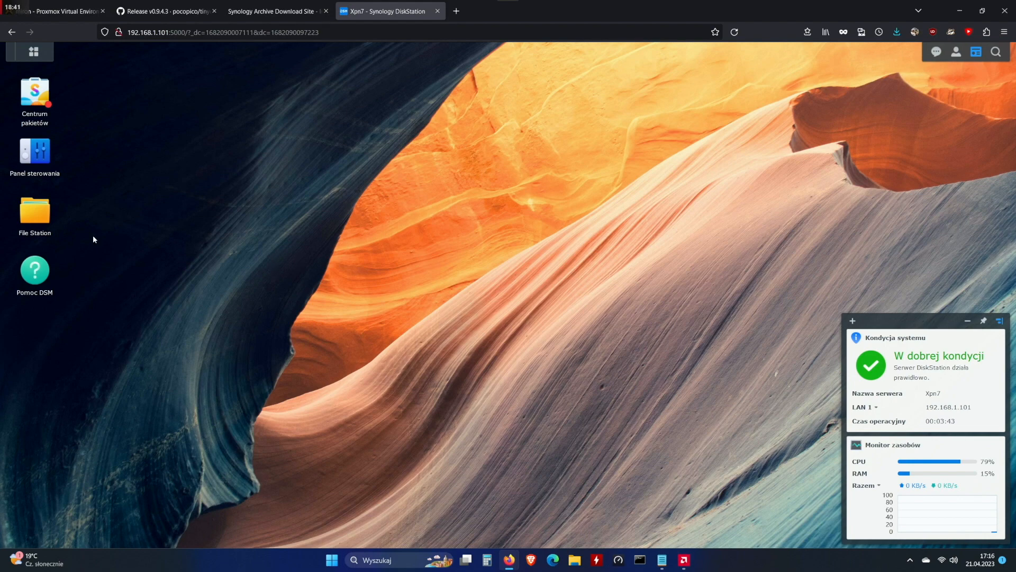
Step: Open Control Panel in a reduced window and go to its update and restore settings
click(48, 155)
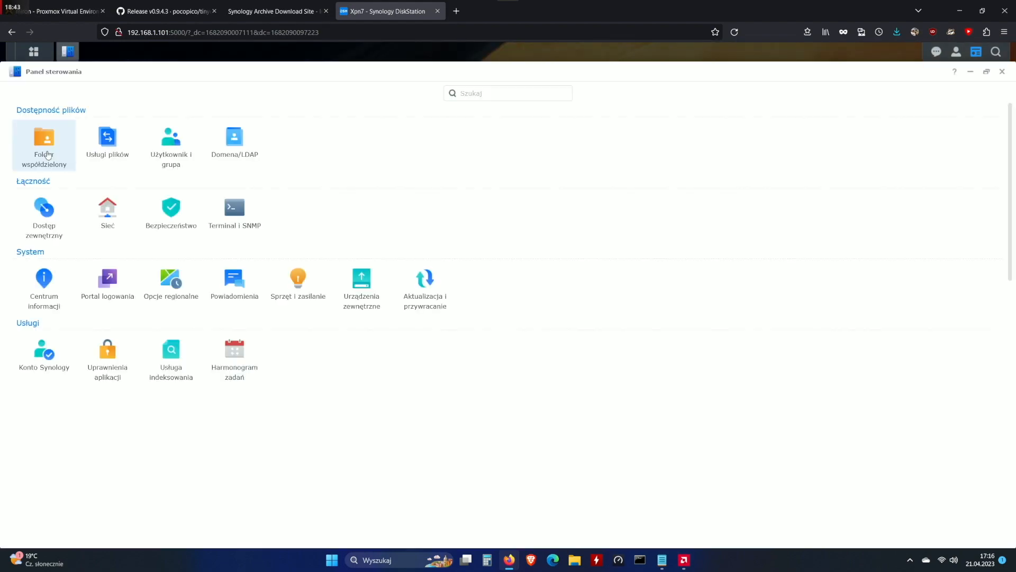
click(987, 72)
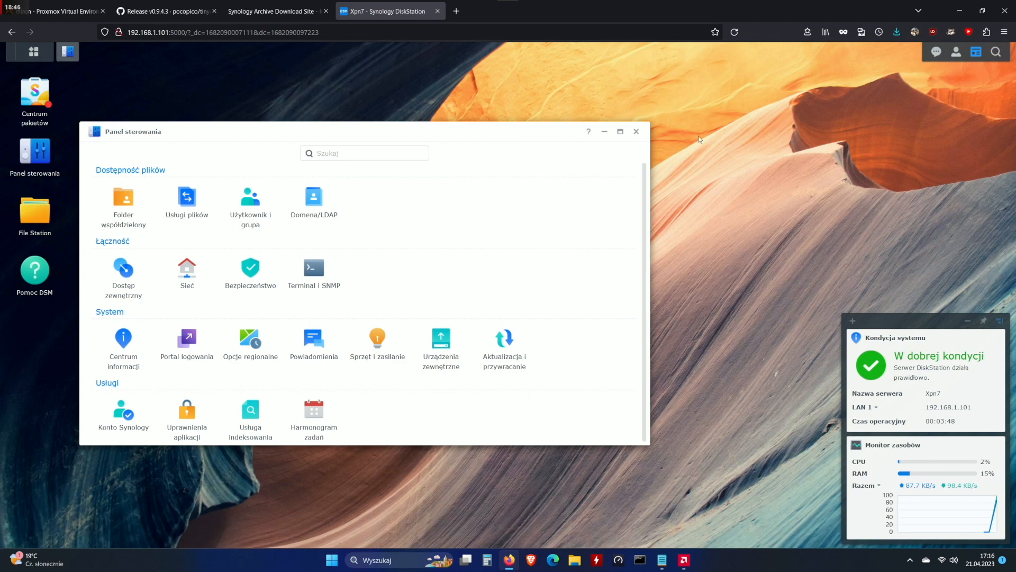
click(512, 340)
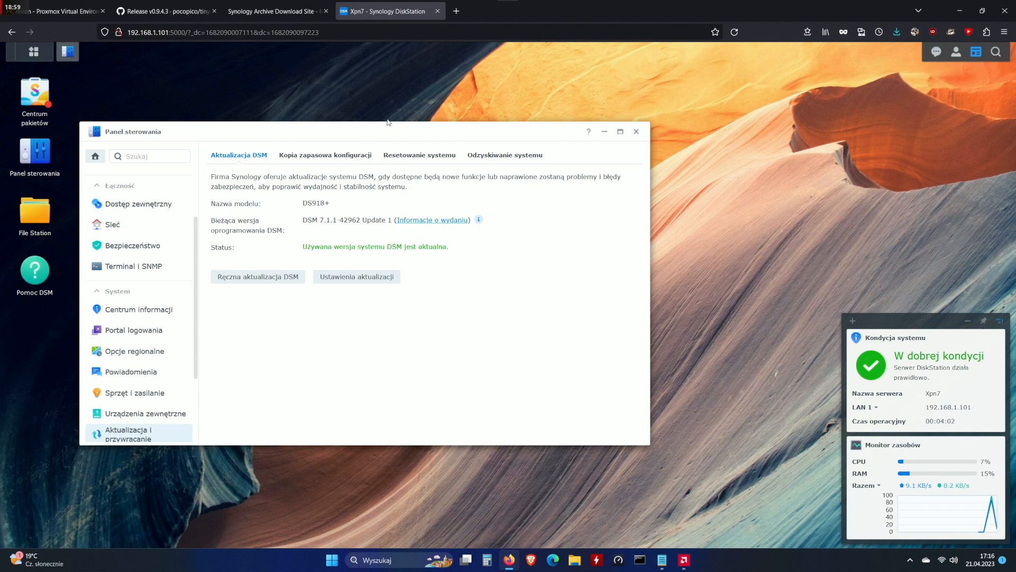
Step: Manually update DSM with synology_apollolake_918+.pat from the ThinClient\DSM folder and agree to start the installation
click(259, 277)
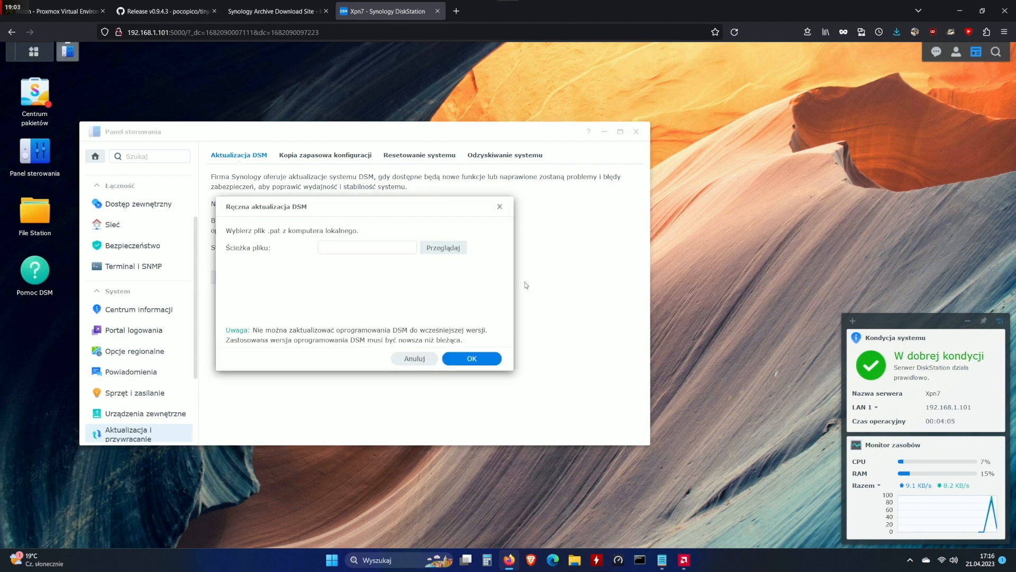
click(457, 249)
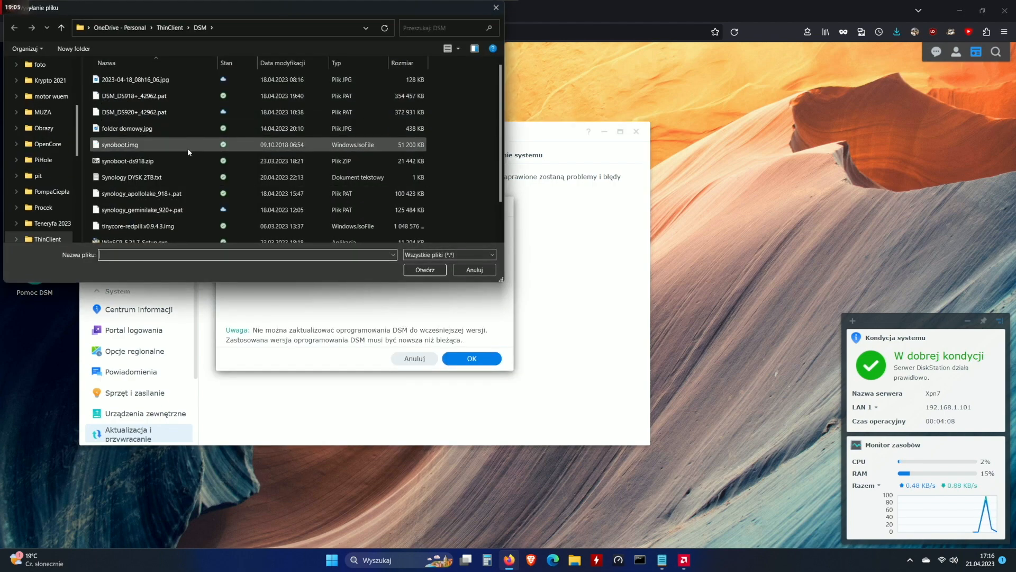
drag(502, 105, 499, 117)
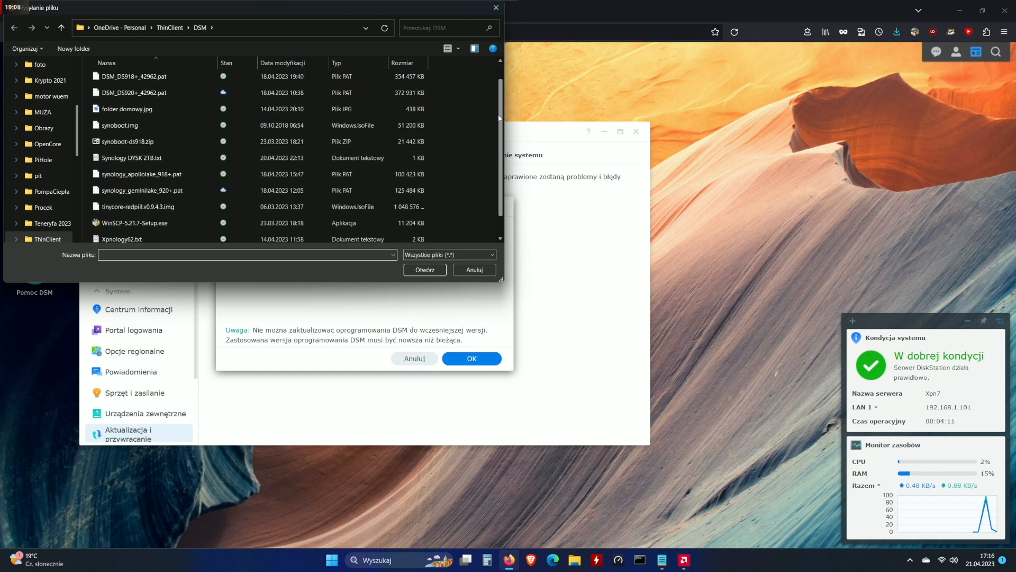
click(161, 174)
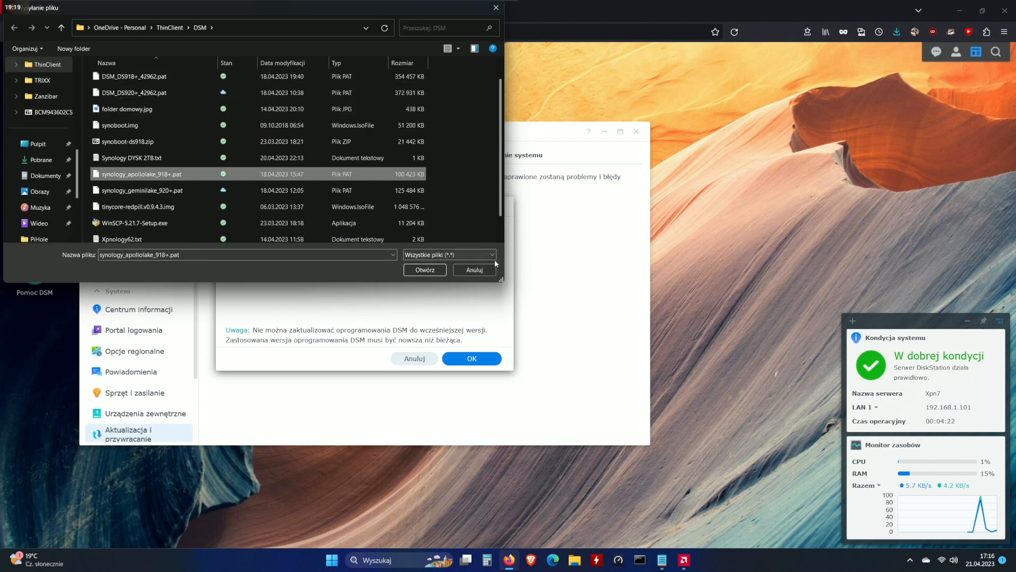
click(425, 269)
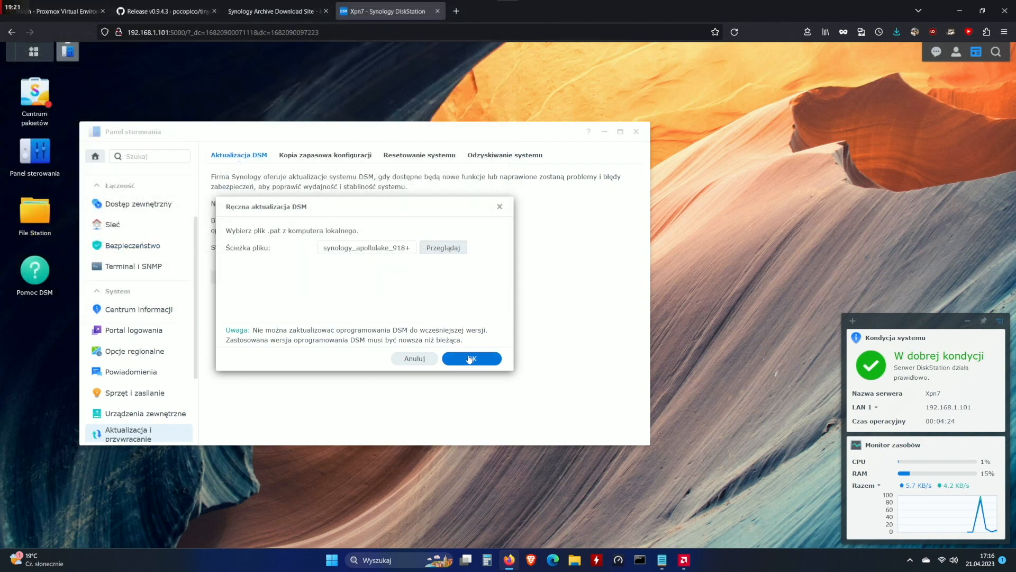
click(472, 357)
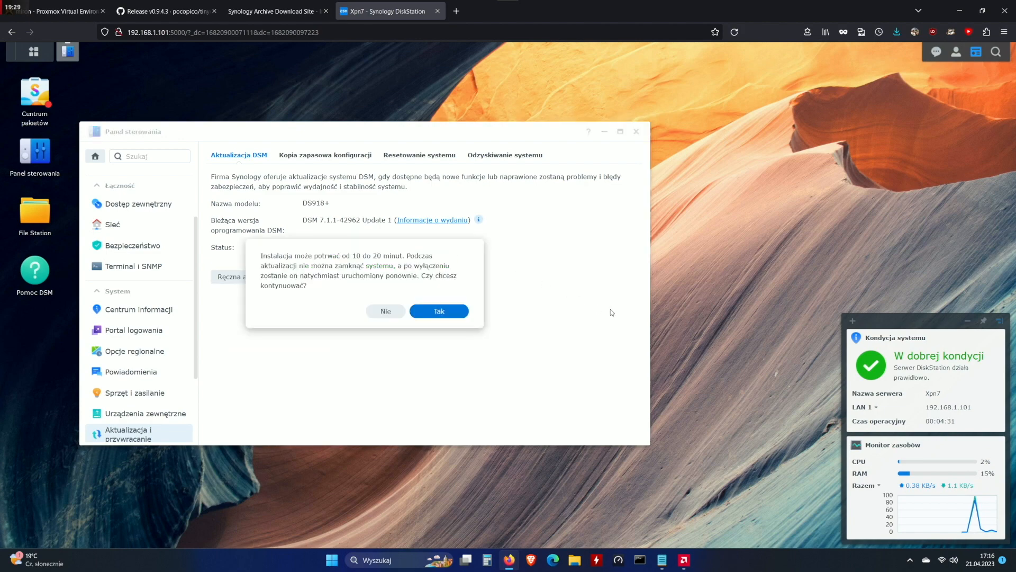
click(449, 317)
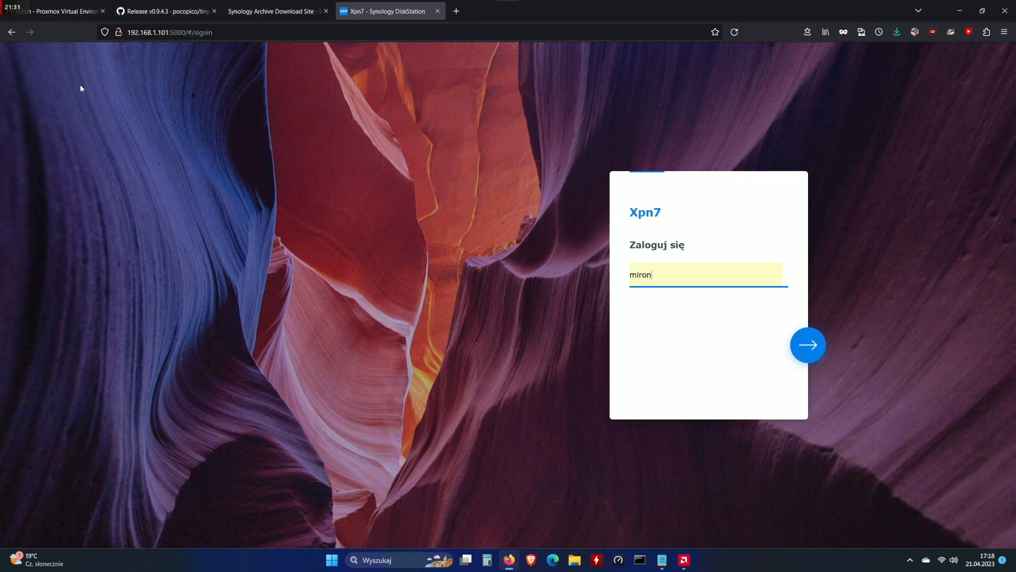
Step: Sign in to Xpn7 with the saved administrator credentials and choose to stay signed in
click(807, 345)
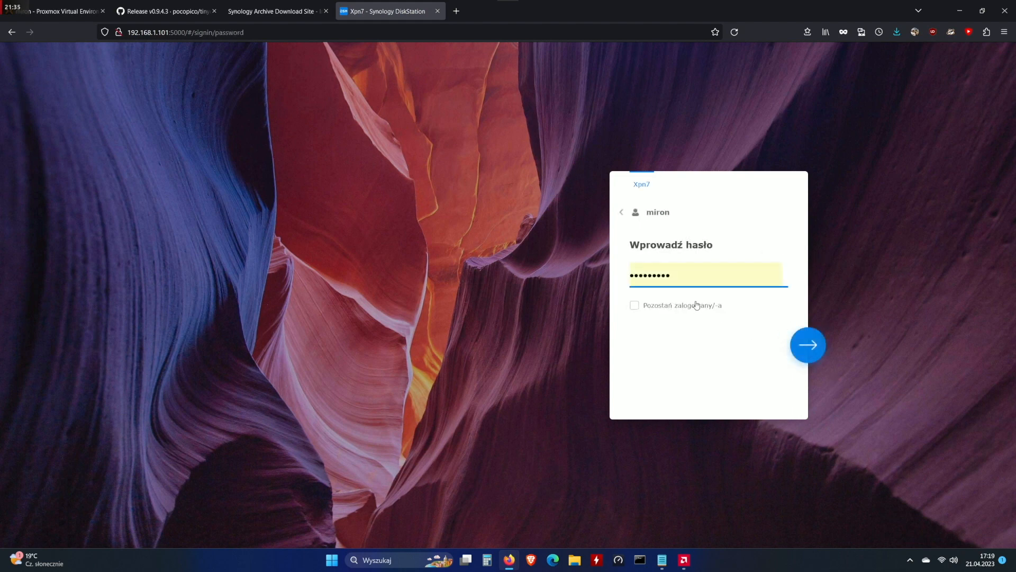
click(693, 308)
click(810, 345)
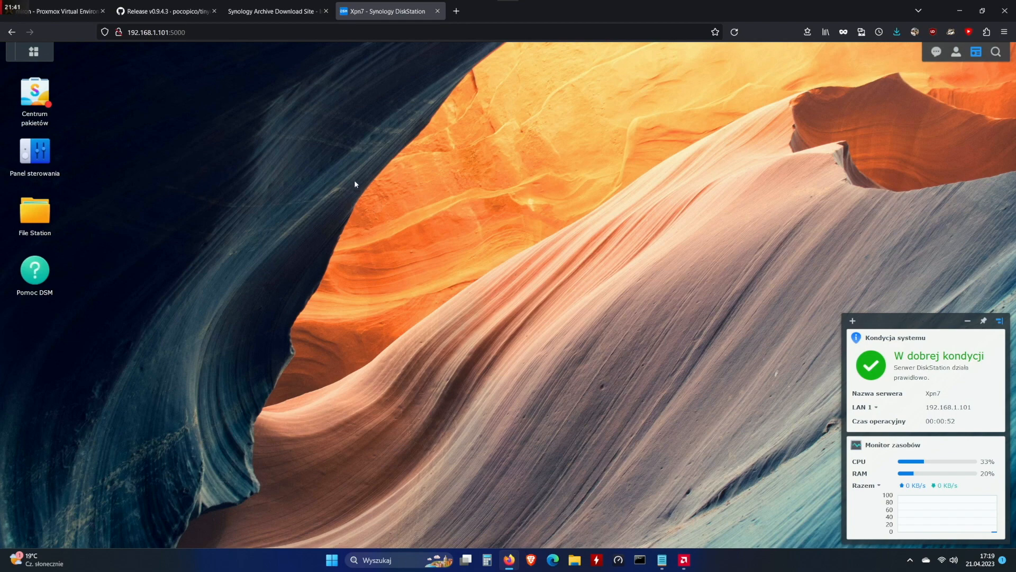
Step: Check the installed DSM version in Control Panel's update and restore settings, and close Control Panel
click(45, 158)
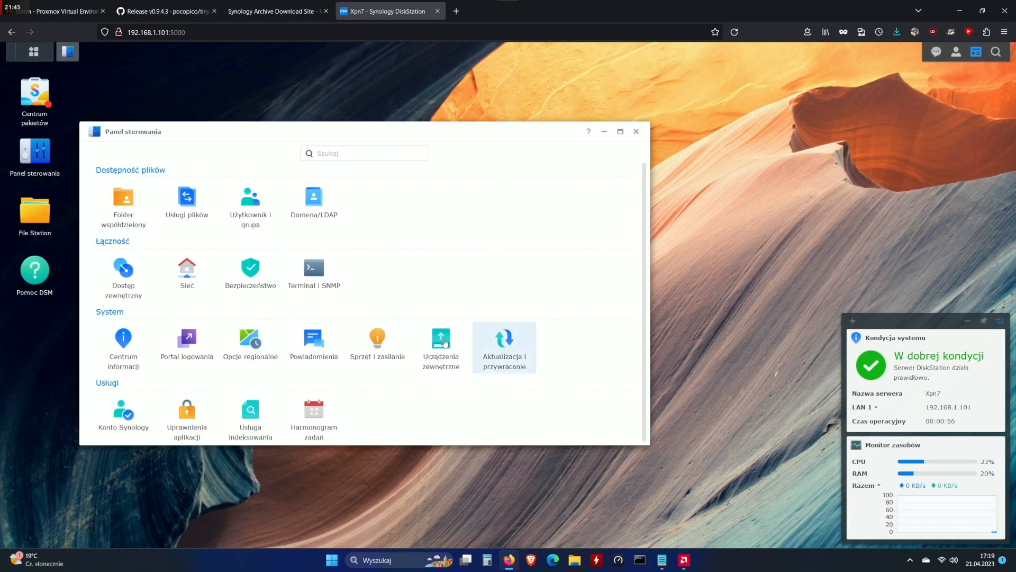
click(504, 347)
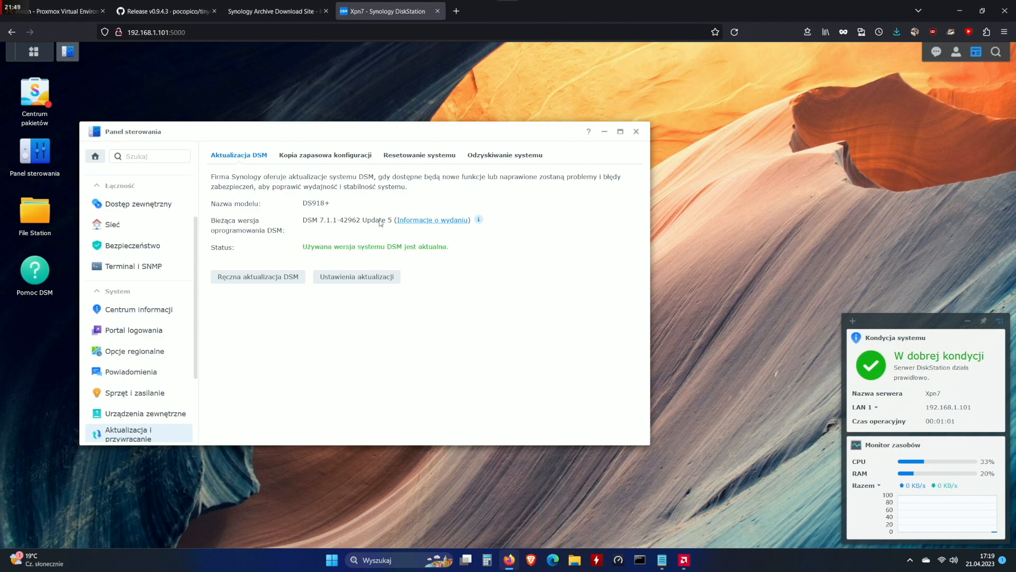
click(636, 132)
Step: Open Package Center, accept its terms of service and look over the available packages
click(42, 96)
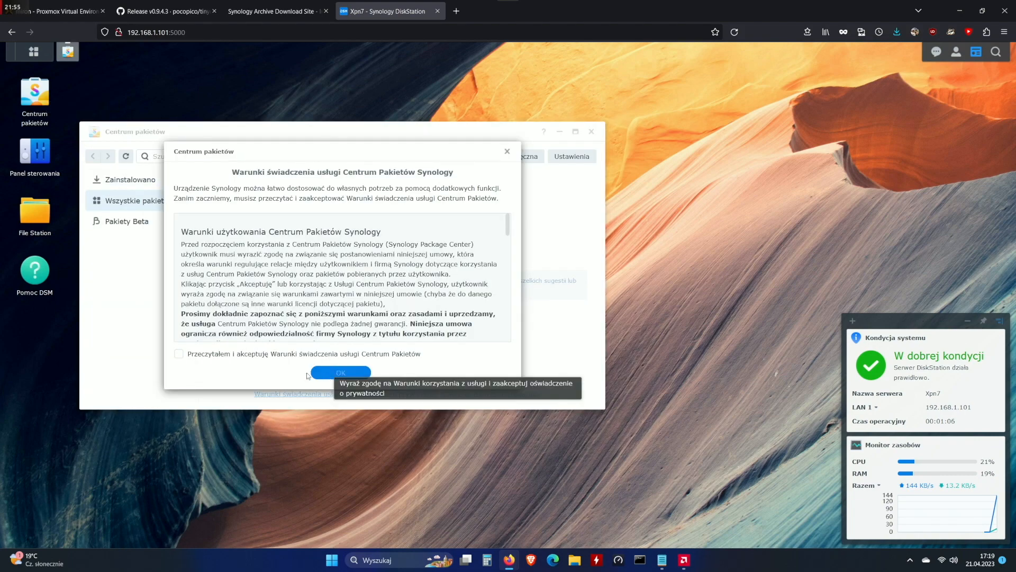
click(247, 355)
click(341, 373)
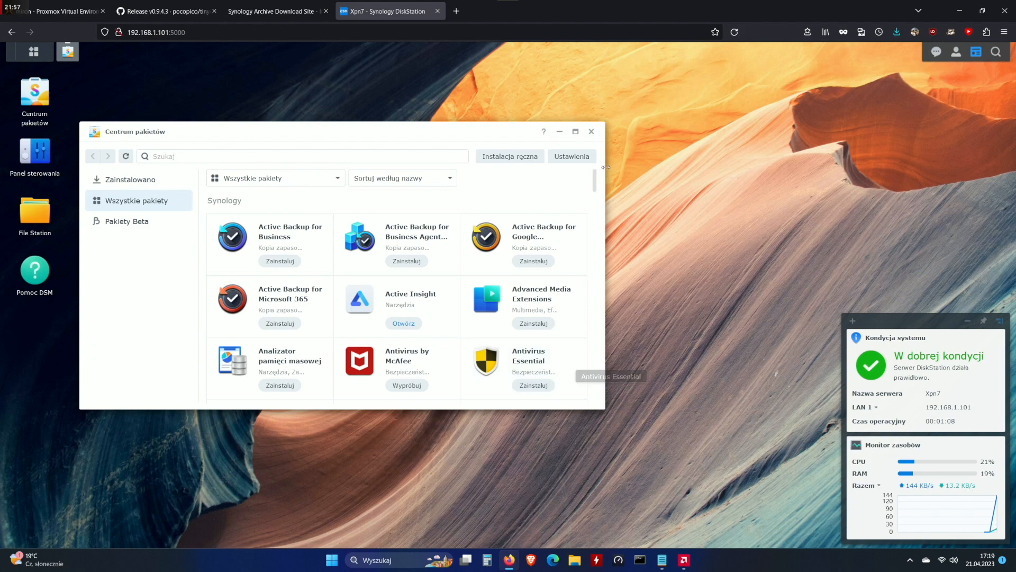
drag(597, 183, 614, 164)
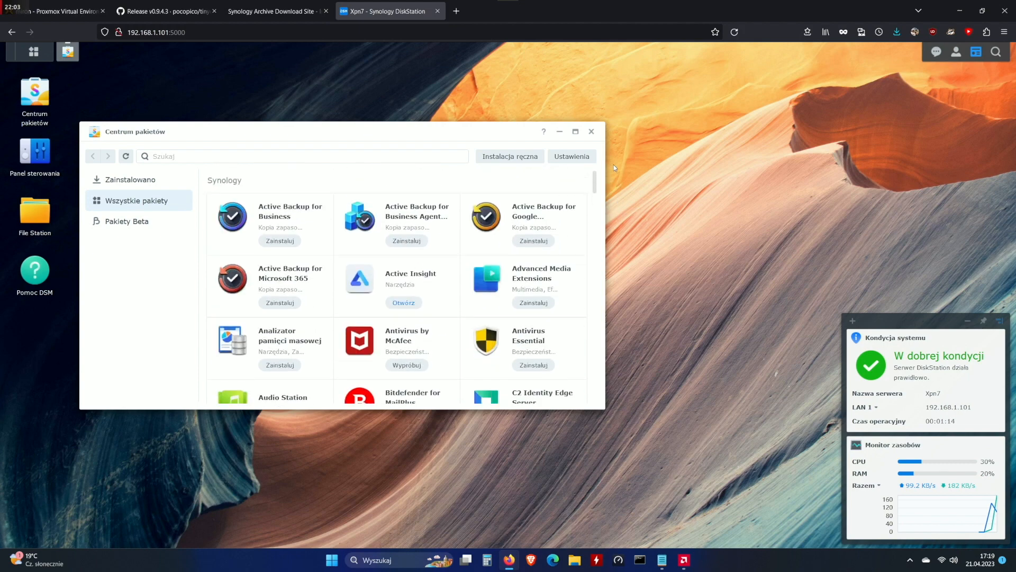
drag(360, 128, 436, 108)
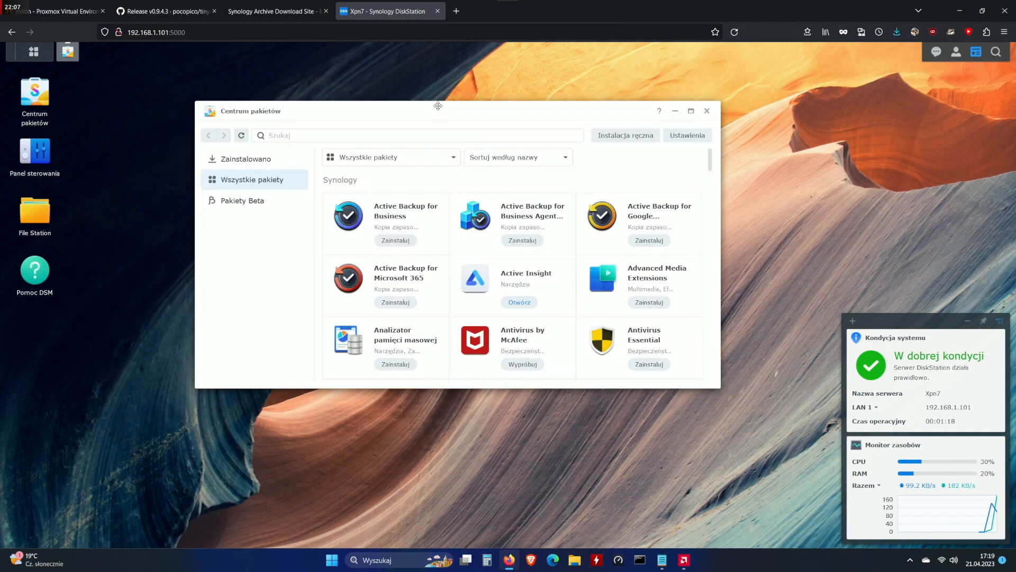